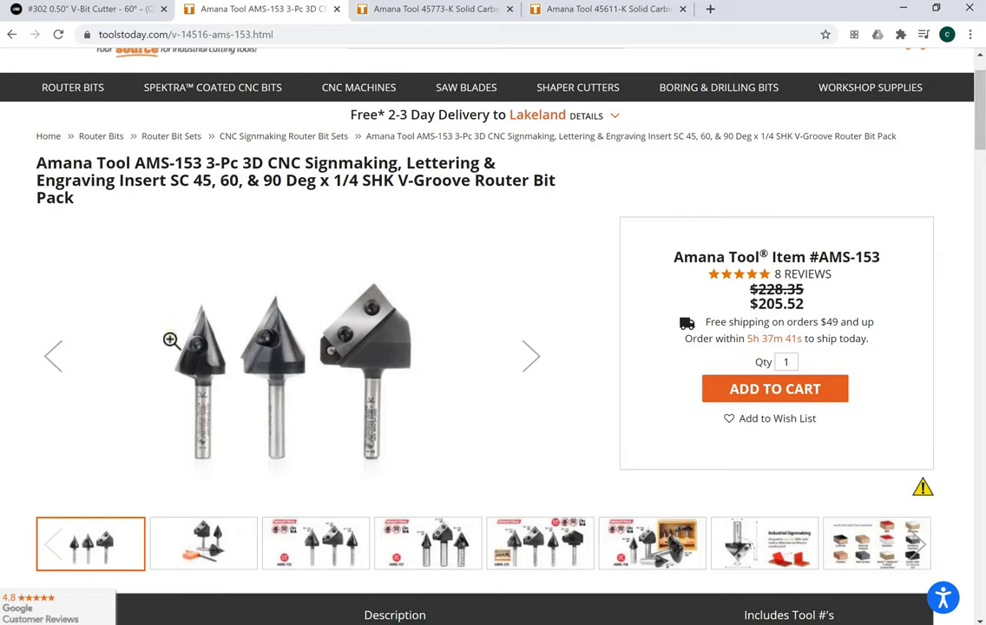
# Step: Review the Amana Tool 45773-K and 45611-K engraving bit pages and switch to Carveco Maker
pyautogui.click(406, 15)
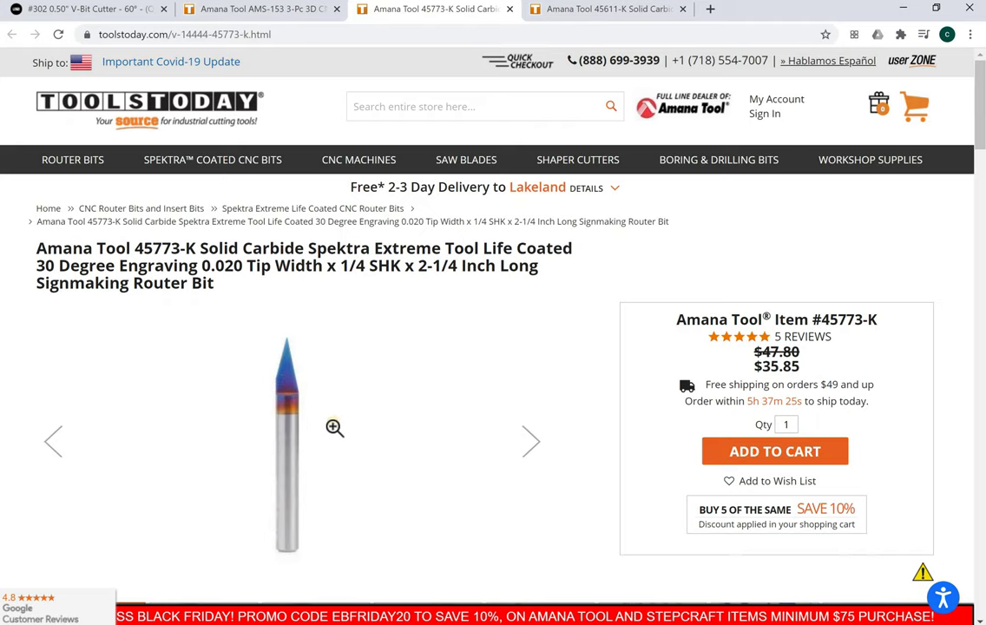
pyautogui.click(590, 11)
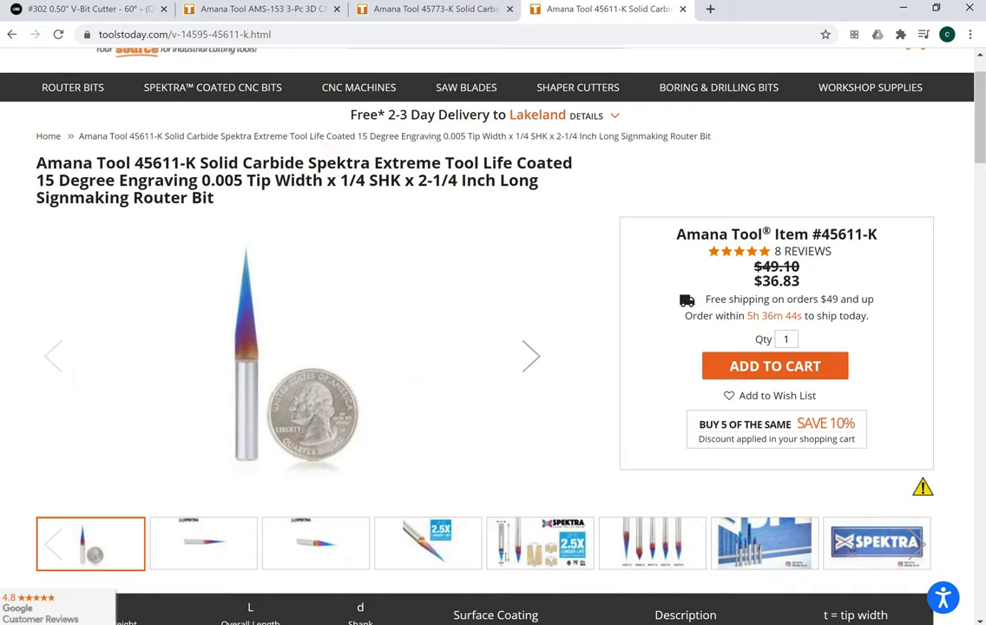
pyautogui.click(906, 9)
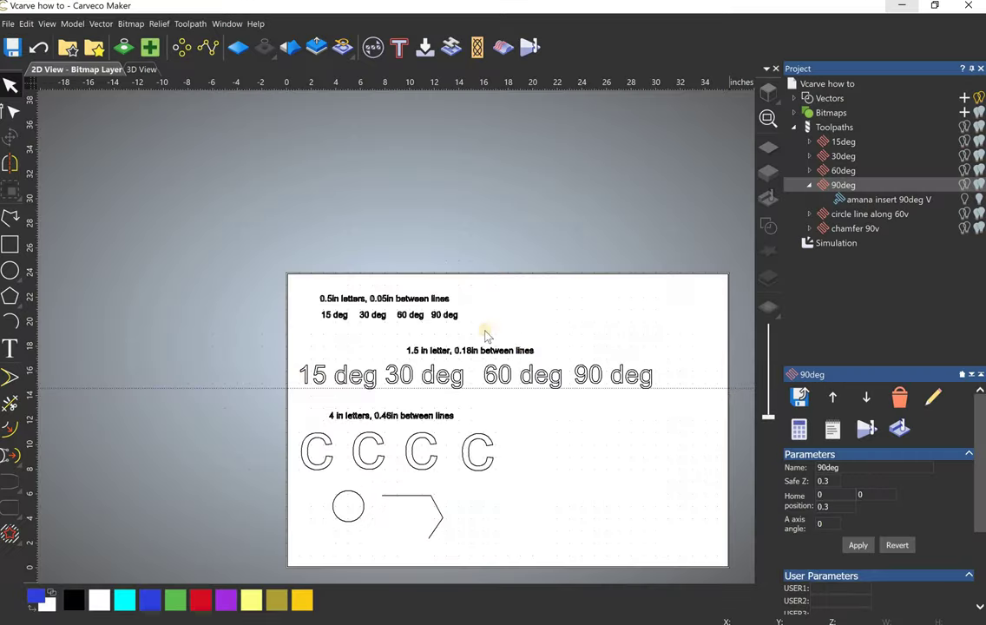
# Step: Examine the V-carve test layout in the 2D view and from above in the 3D view
pyautogui.scroll(-2, 443, 365)
pyautogui.scroll(4, 474, 379)
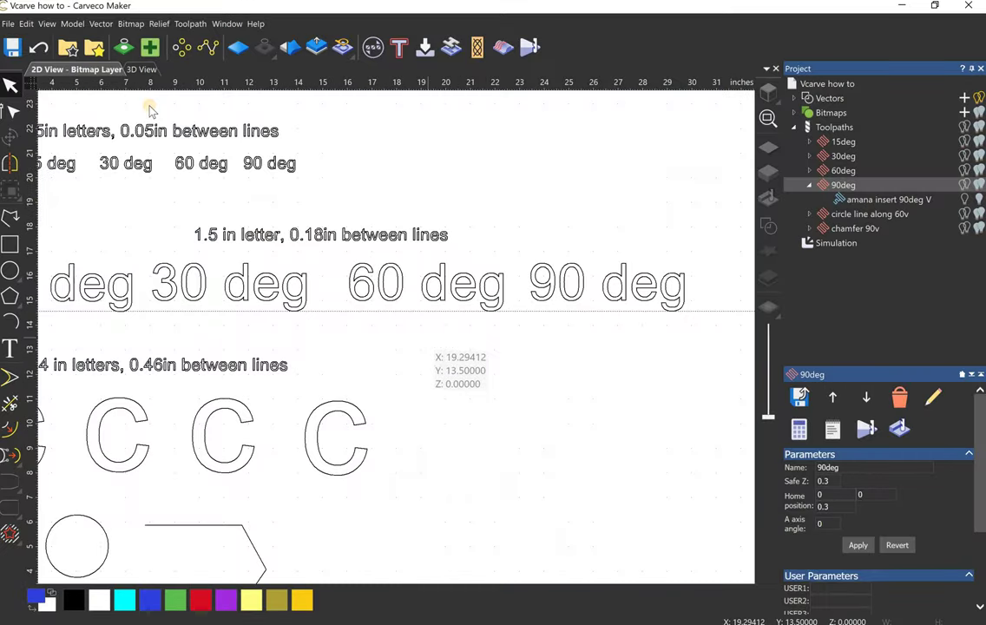
pyautogui.scroll(-3, 397, 334)
pyautogui.click(142, 69)
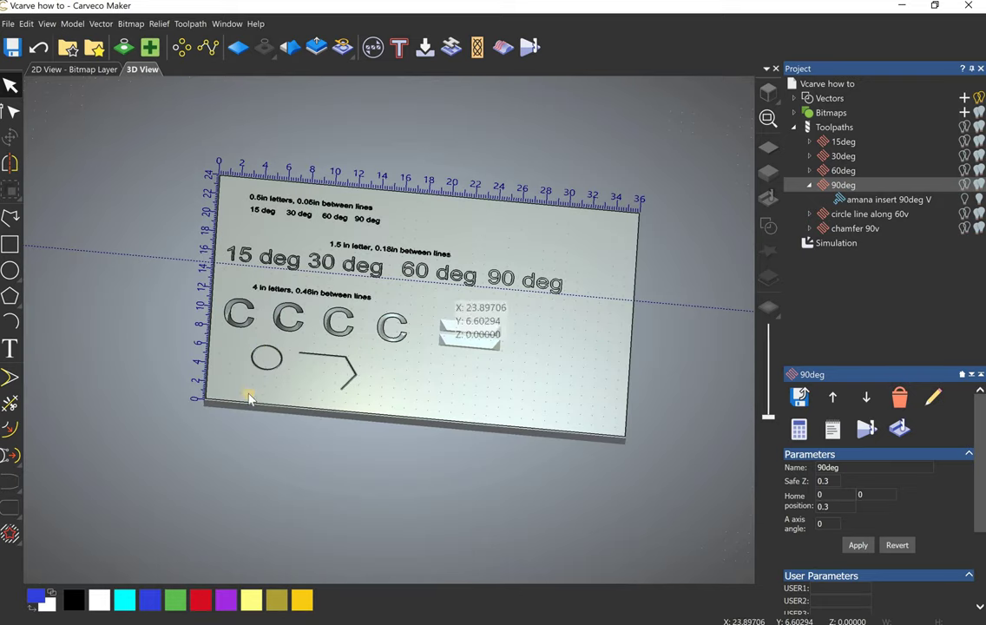
pyautogui.press('1')
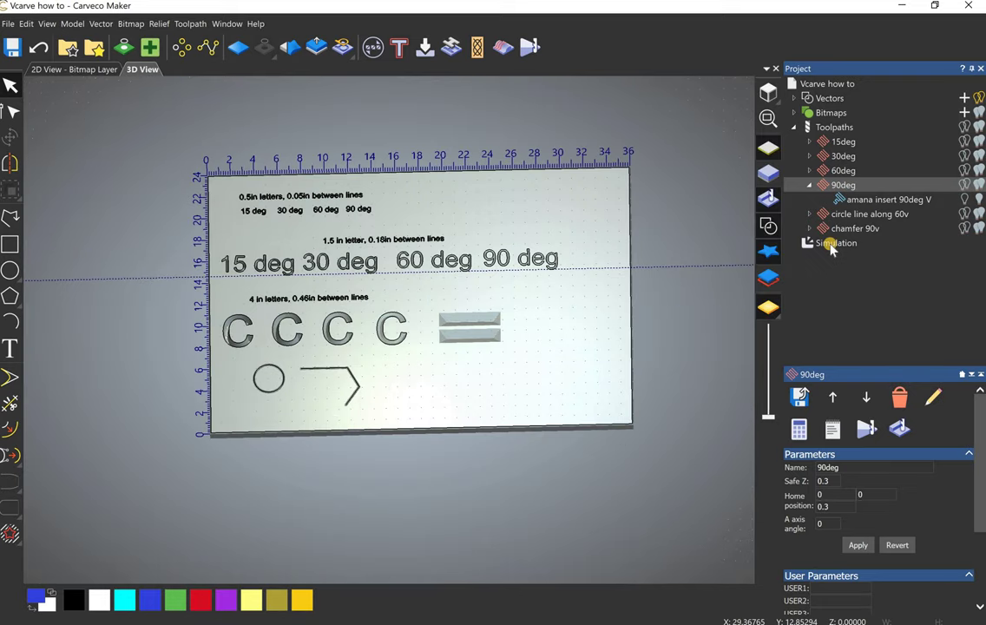
pyautogui.scroll(3, 304, 271)
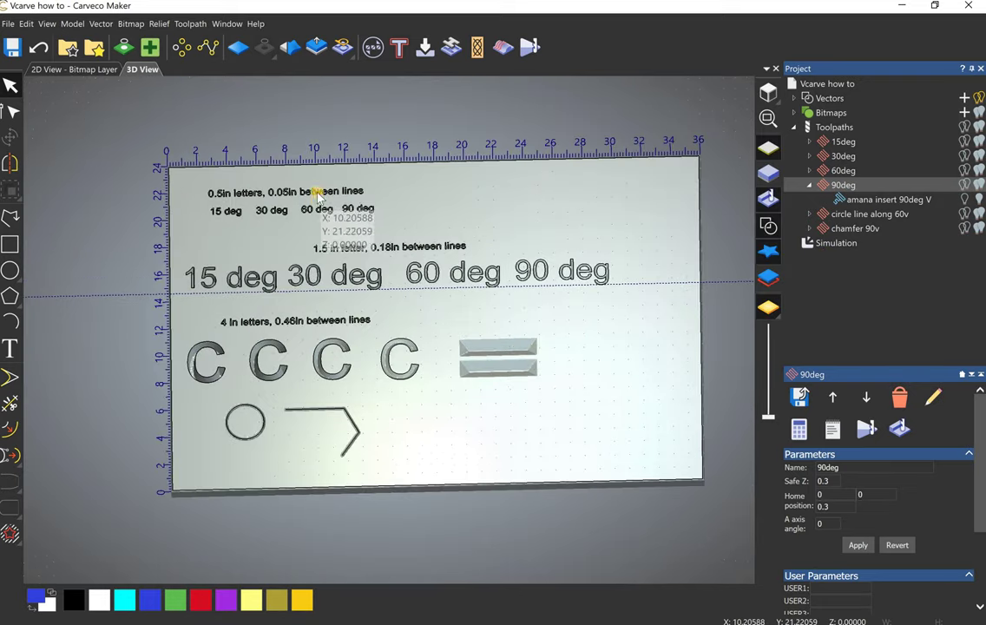
pyautogui.moveTo(363, 519); pyautogui.dragTo(685, 86)
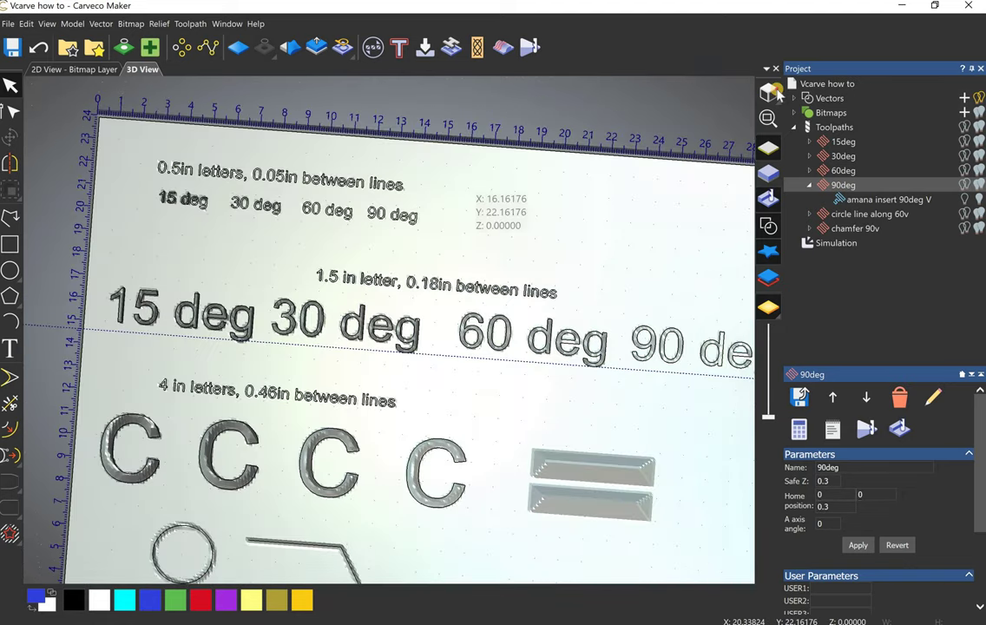
pyautogui.press('1')
pyautogui.scroll(4, 325, 221)
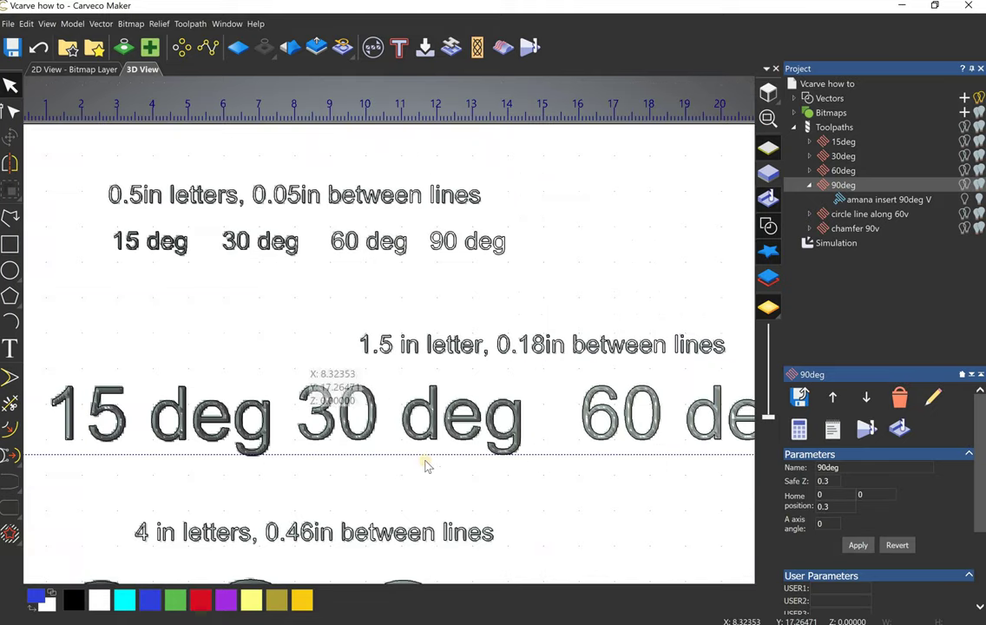
# Step: Show the toolpath simulation of the 0.5in lettering without the vector outlines in the 3D view
pyautogui.scroll(-2, 412, 521)
pyautogui.scroll(-2, 411, 521)
pyautogui.scroll(-2, 321, 507)
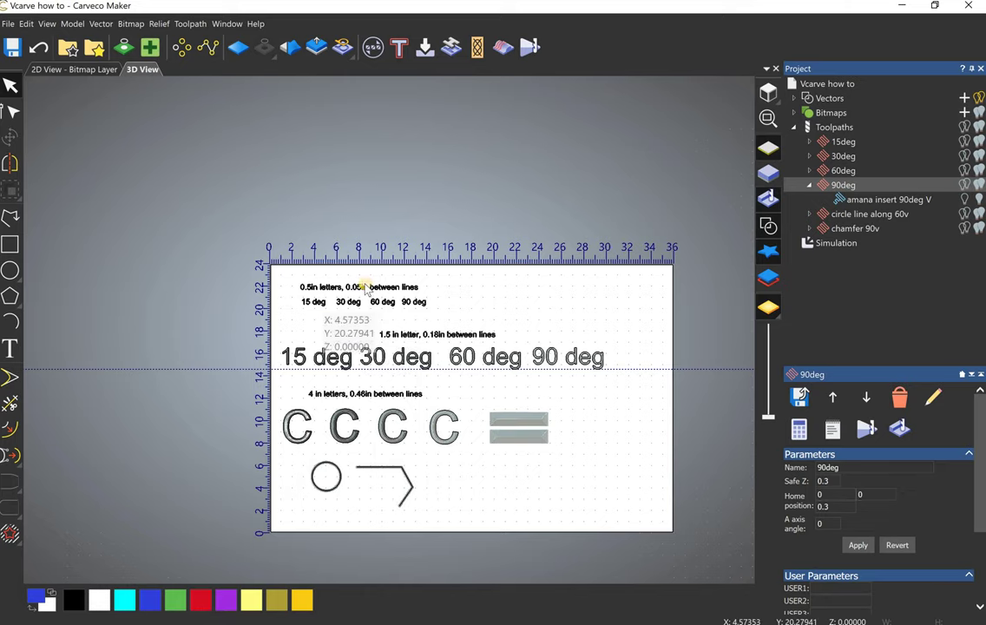
pyautogui.scroll(3, 318, 311)
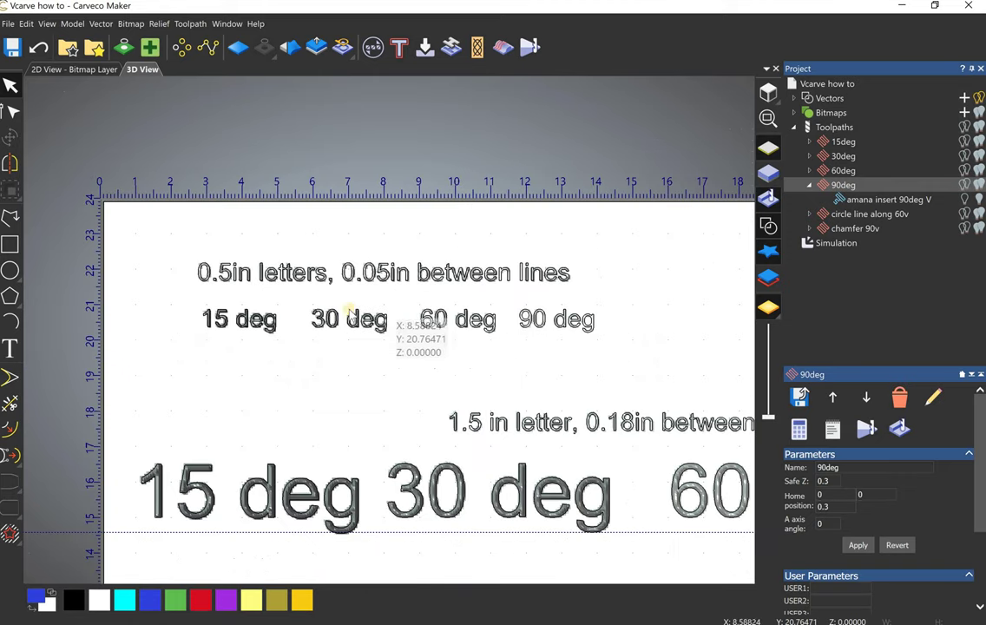
pyautogui.scroll(1, 413, 300)
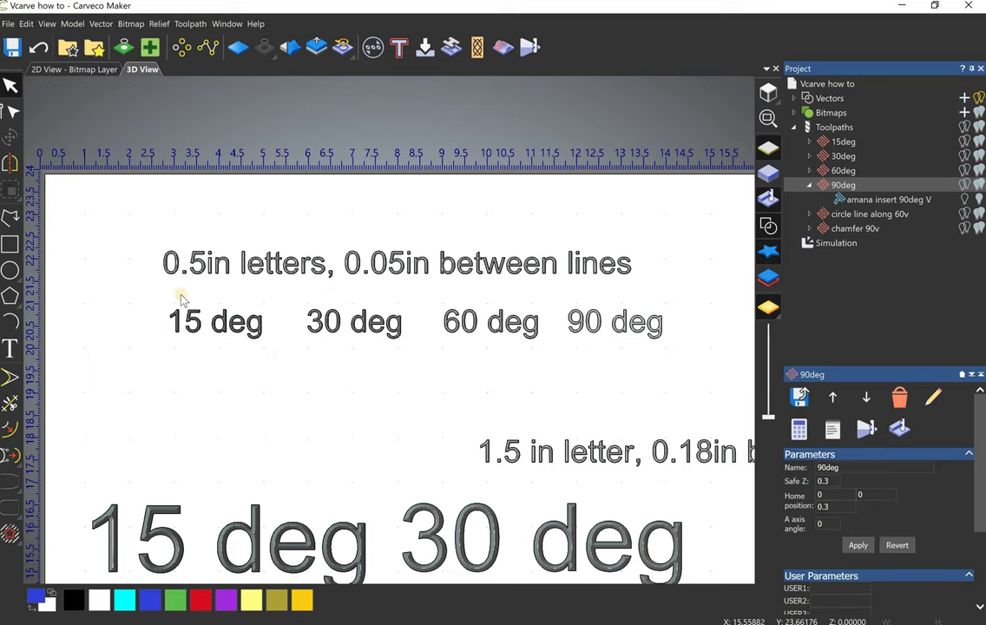
pyautogui.scroll(3, 180, 298)
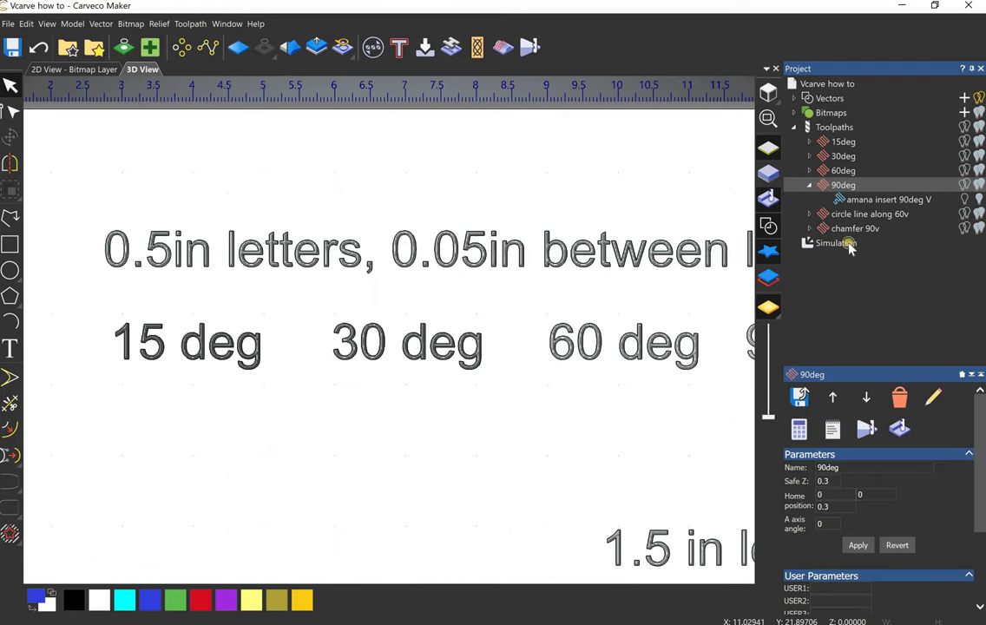
pyautogui.rightClick(851, 250)
pyautogui.click(831, 303)
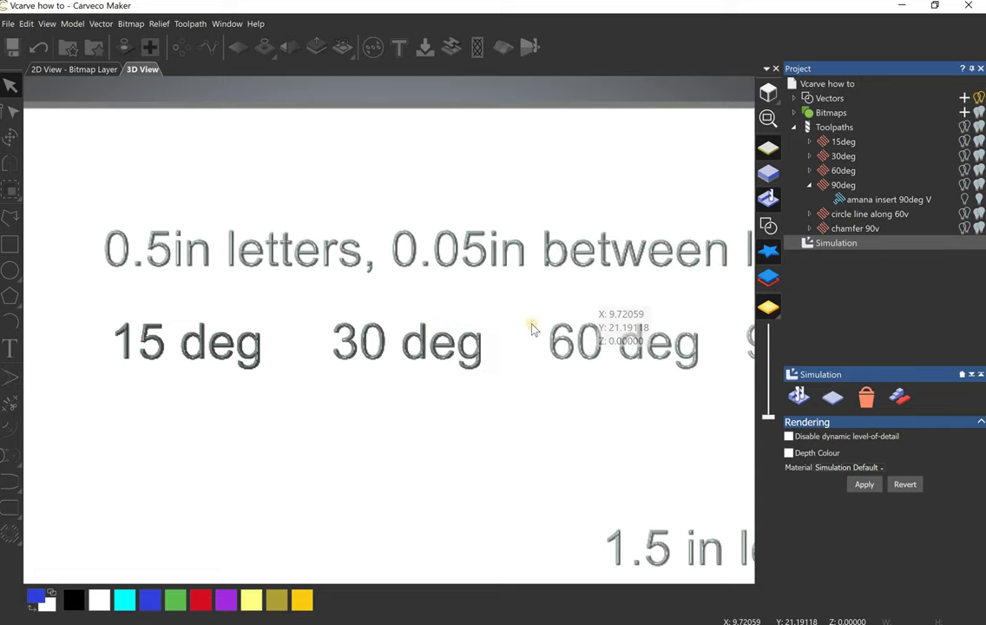
# Step: Compare the simulated 0.5in lettering carved with the 15, 30, 60 and 90 degree bits
pyautogui.scroll(-3, 386, 330)
pyautogui.scroll(-5, 434, 369)
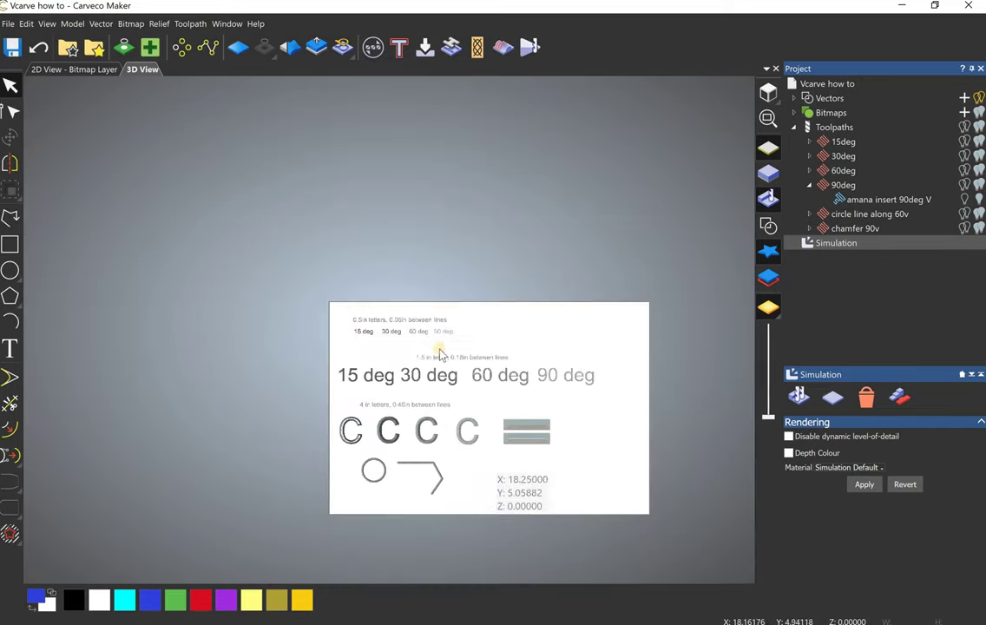
pyautogui.scroll(8, 413, 349)
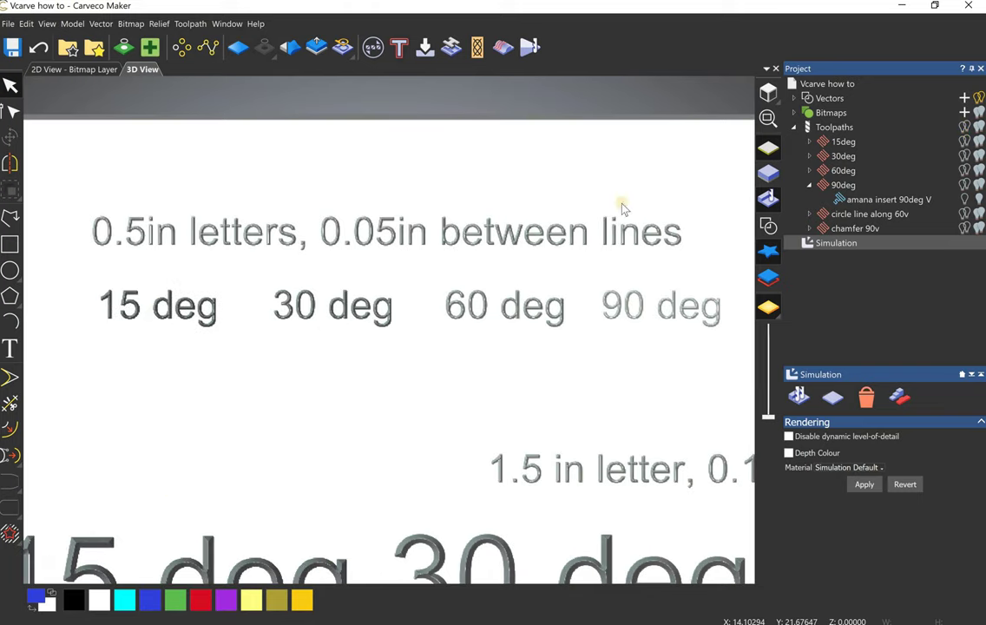
pyautogui.scroll(3, 143, 248)
pyautogui.scroll(-3, 628, 330)
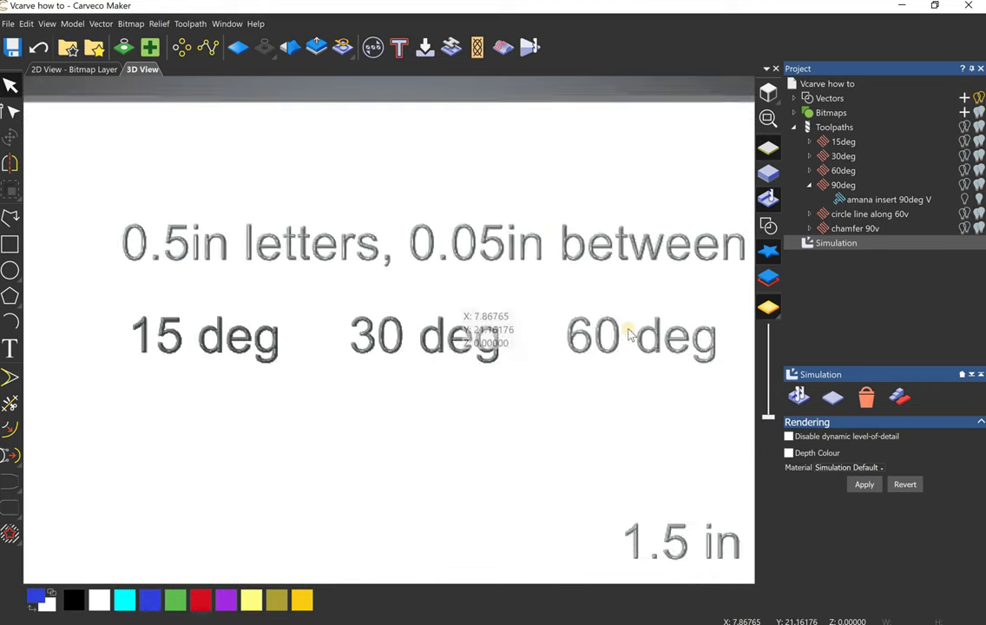
pyautogui.scroll(-2, 670, 340)
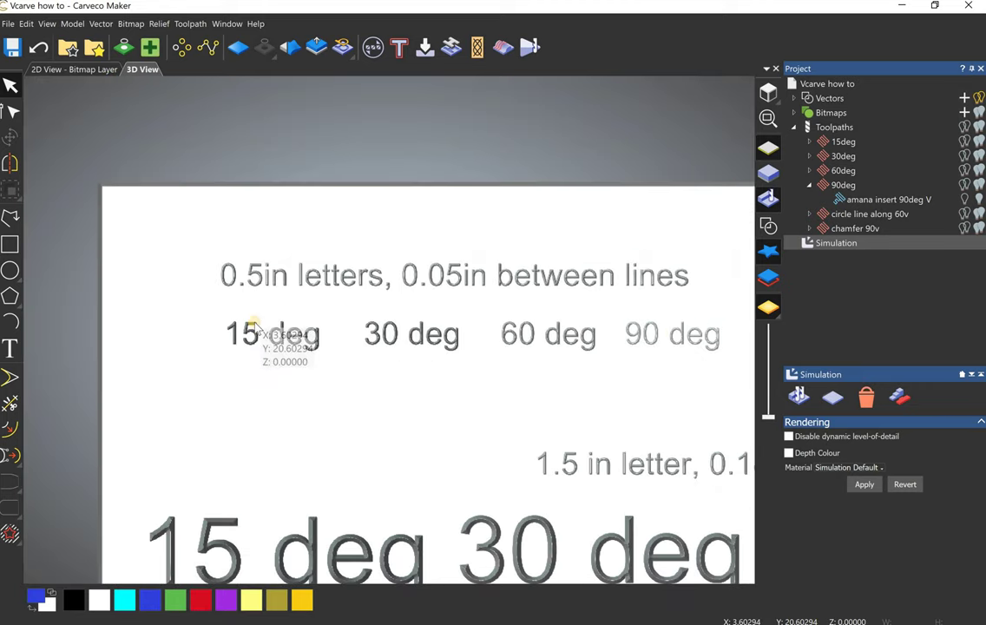
pyautogui.scroll(2, 249, 308)
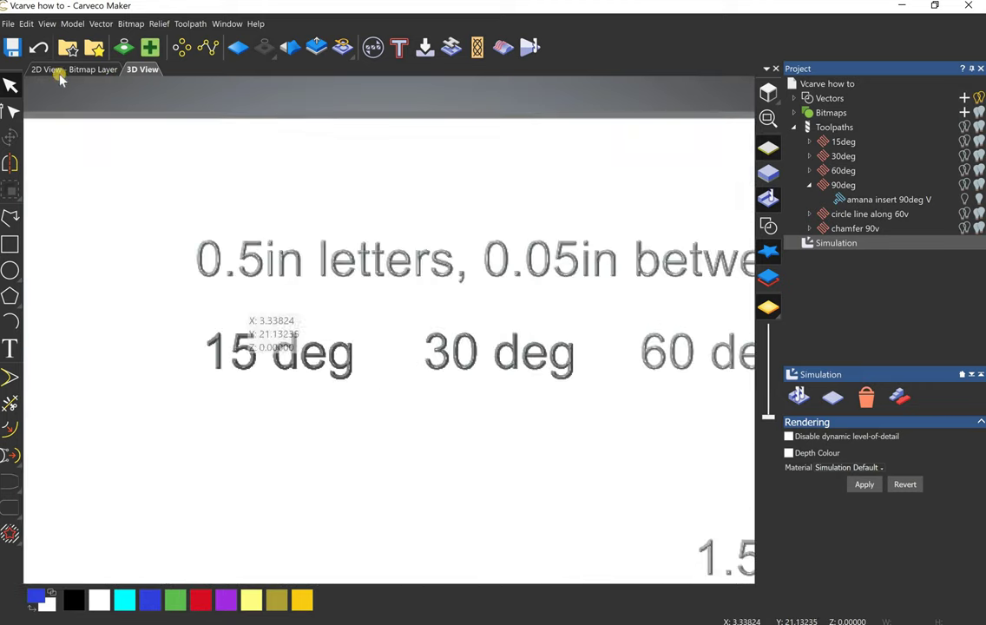
# Step: Display the 15deg toolpath over the 0.5in "15 deg" text in the 2D view
pyautogui.click(66, 75)
pyautogui.scroll(4, 174, 245)
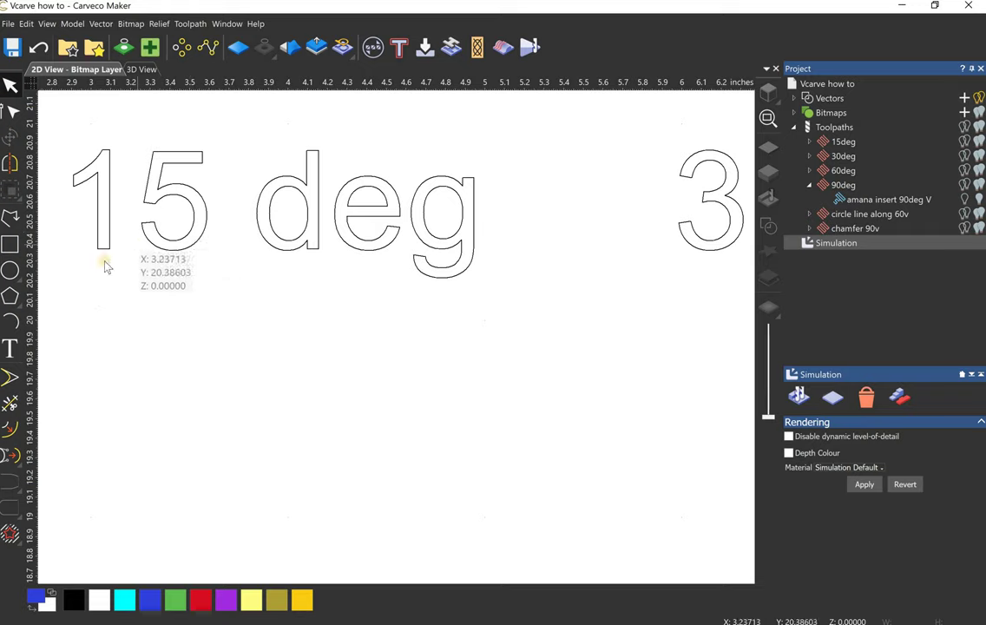
pyautogui.scroll(-3, 351, 308)
pyautogui.scroll(3, 296, 312)
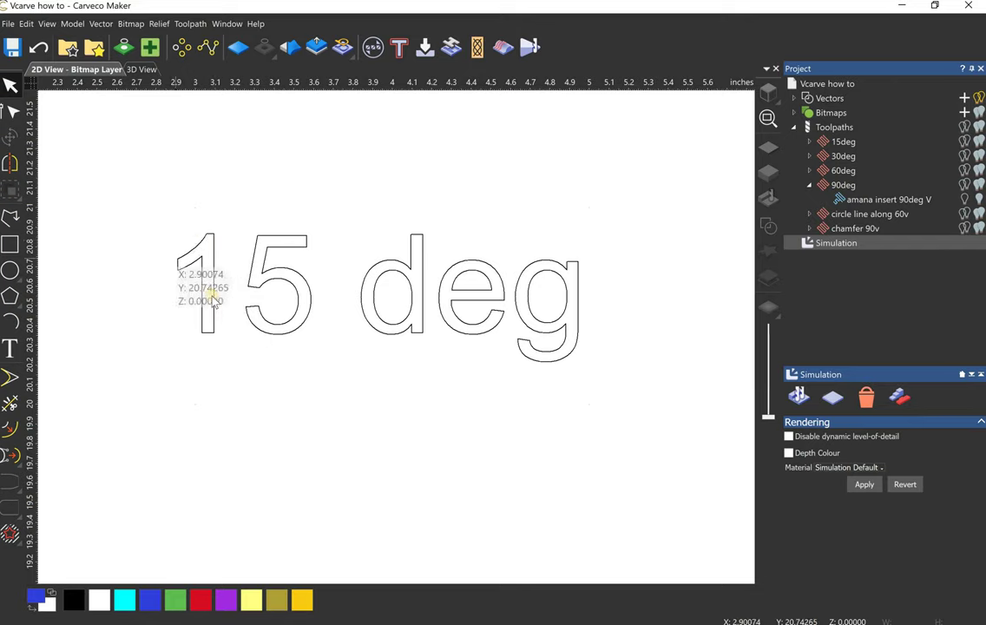
pyautogui.click(966, 141)
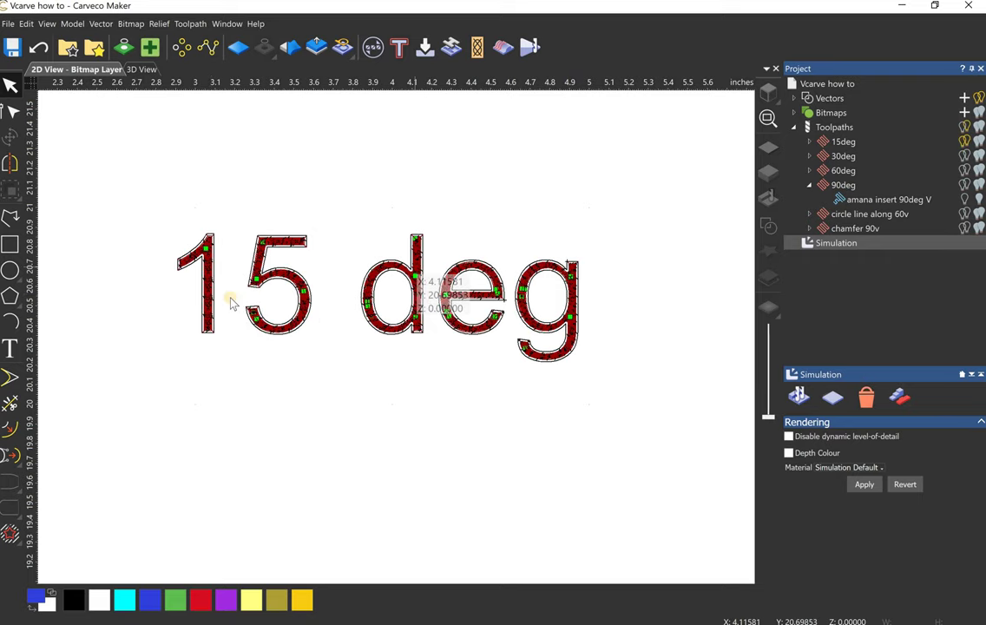
# Step: Examine the 15deg toolpath passes inside the small letter outlines and hide the toolpath again
pyautogui.scroll(2, 248, 296)
pyautogui.scroll(2, 332, 365)
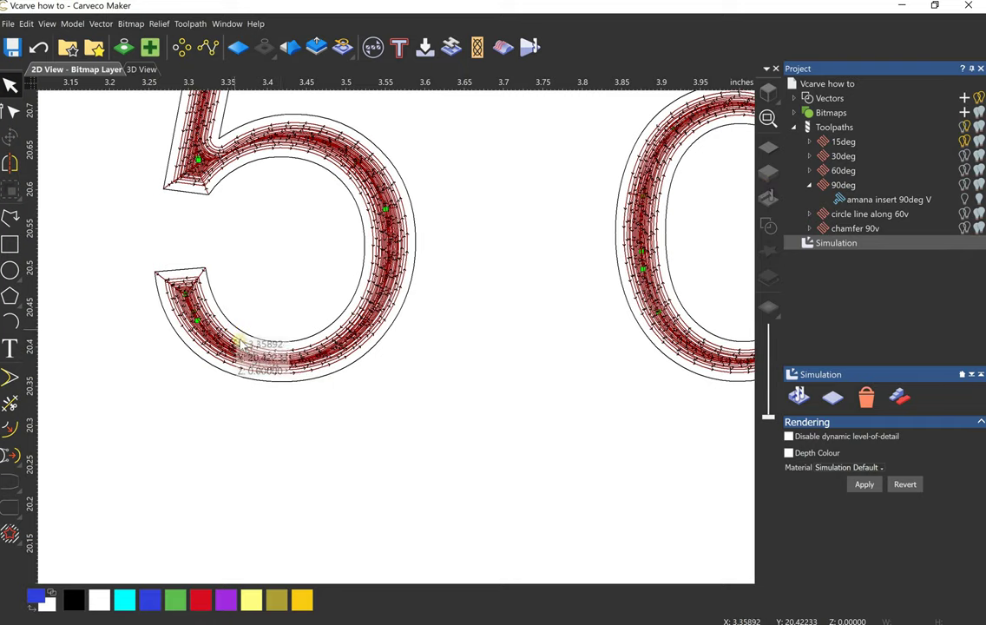
pyautogui.scroll(-6, 328, 328)
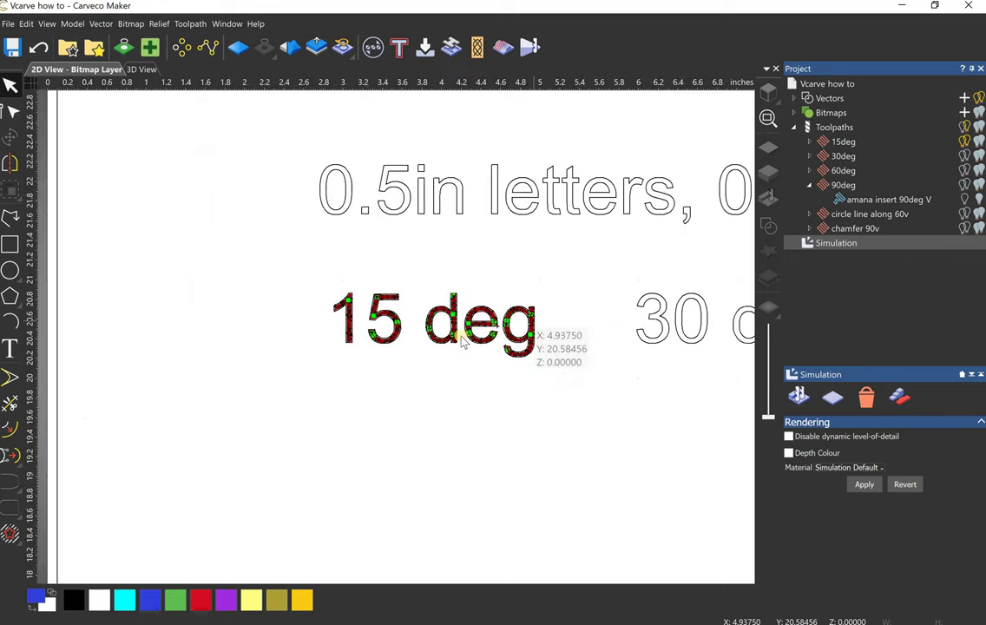
pyautogui.scroll(3, 430, 347)
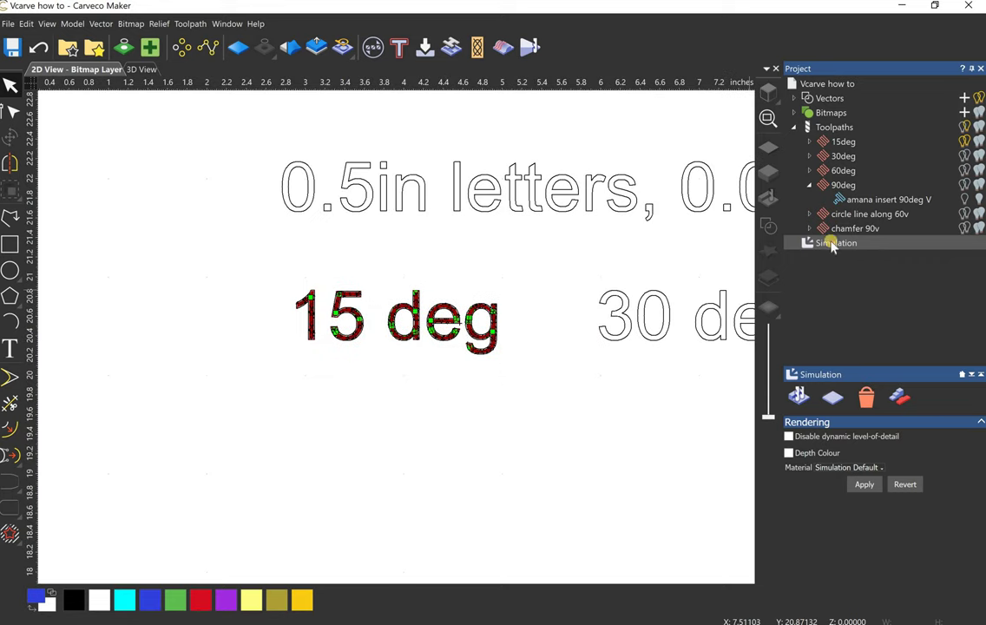
pyautogui.click(964, 142)
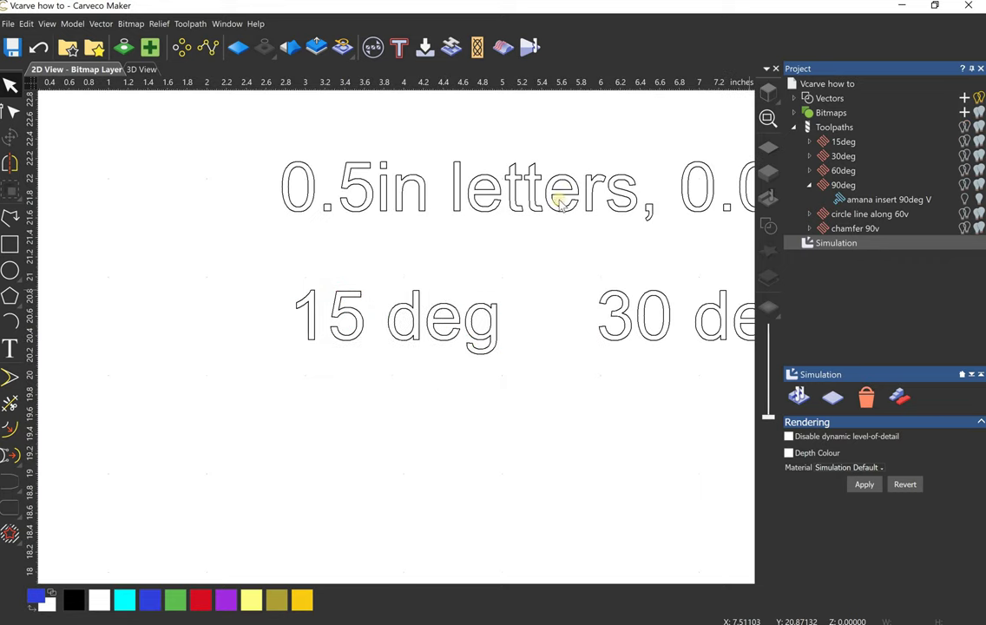
# Step: Inspect the simulated 0.5in "15 deg" text up close and at an angle in the 3D view
pyautogui.click(141, 70)
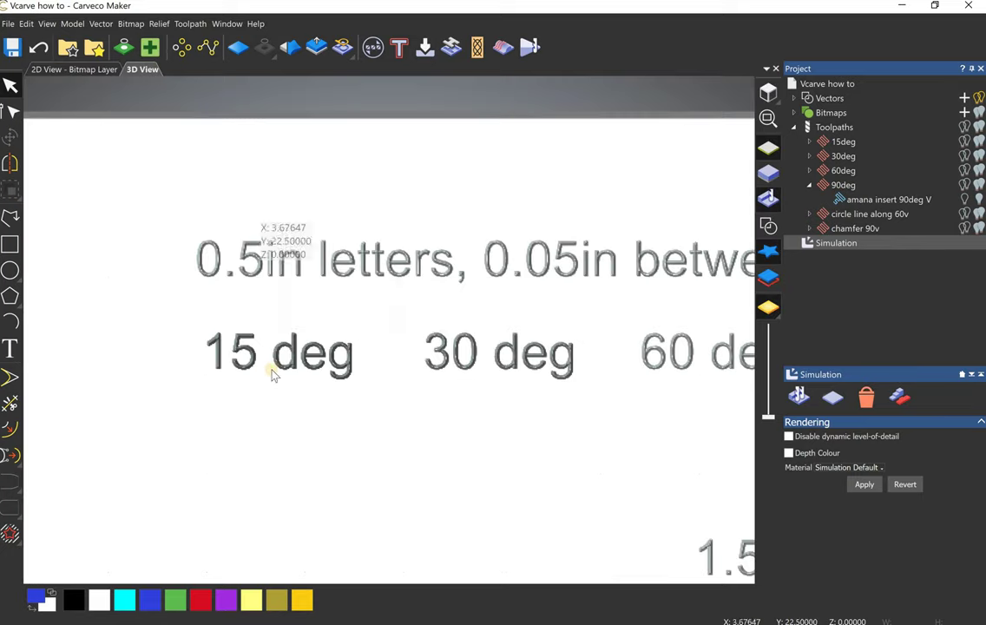
pyautogui.scroll(1, 439, 358)
pyautogui.scroll(-5, 458, 352)
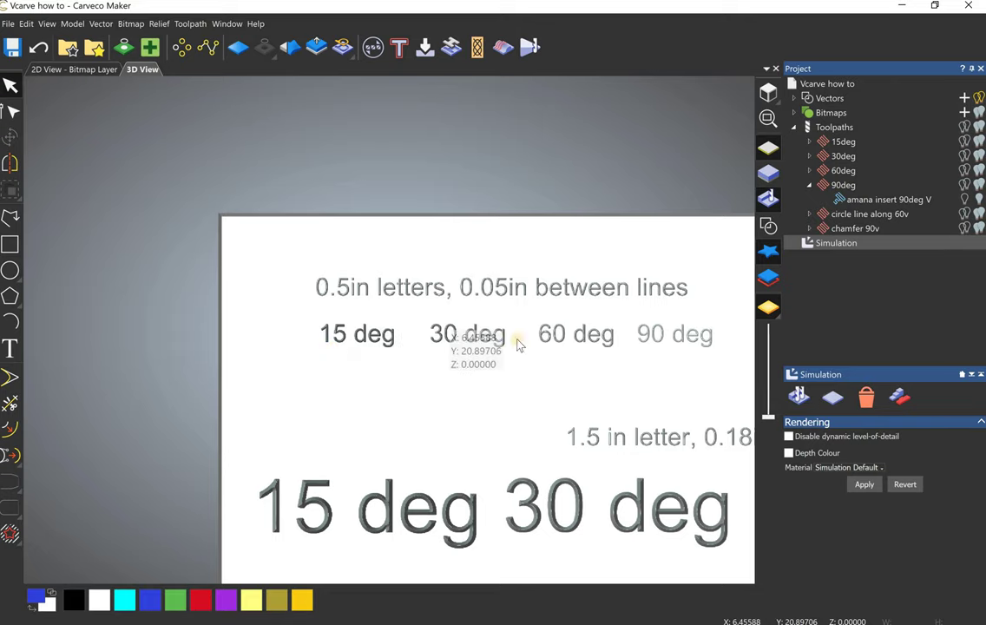
pyautogui.scroll(5, 365, 337)
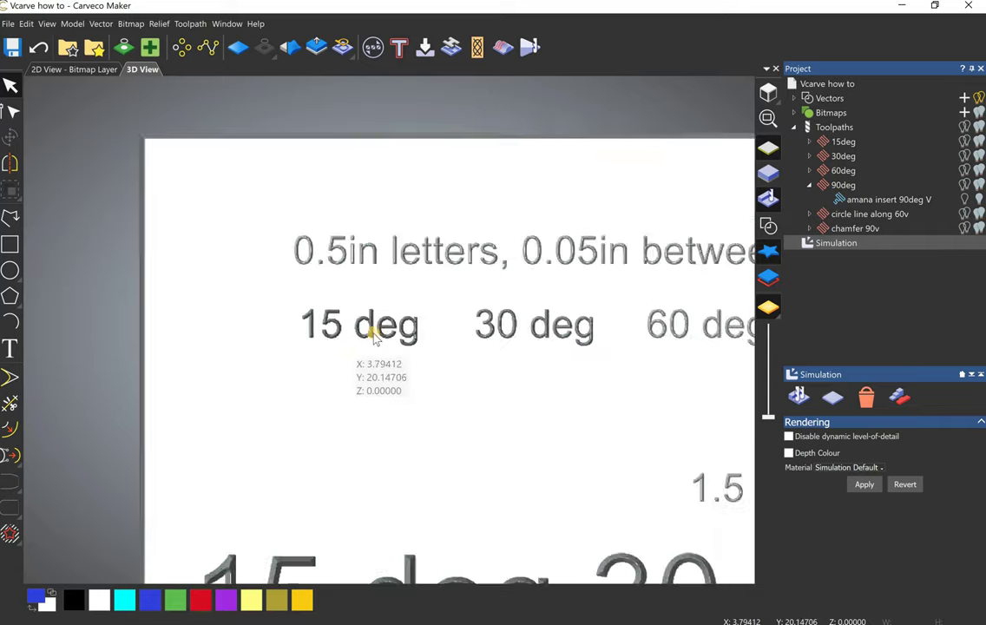
pyautogui.scroll(2, 367, 338)
pyautogui.moveTo(379, 326)
pyautogui.mouseDown()
pyautogui.moveTo(379, 286)
pyautogui.moveTo(374, 349)
pyautogui.moveTo(377, 301)
pyautogui.mouseUp()
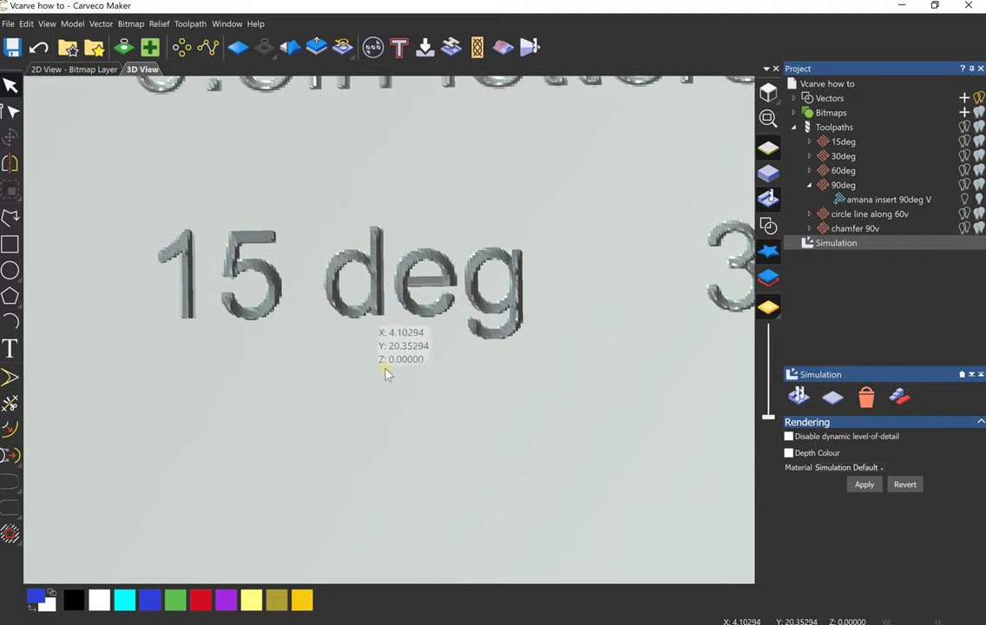
pyautogui.scroll(-3, 506, 317)
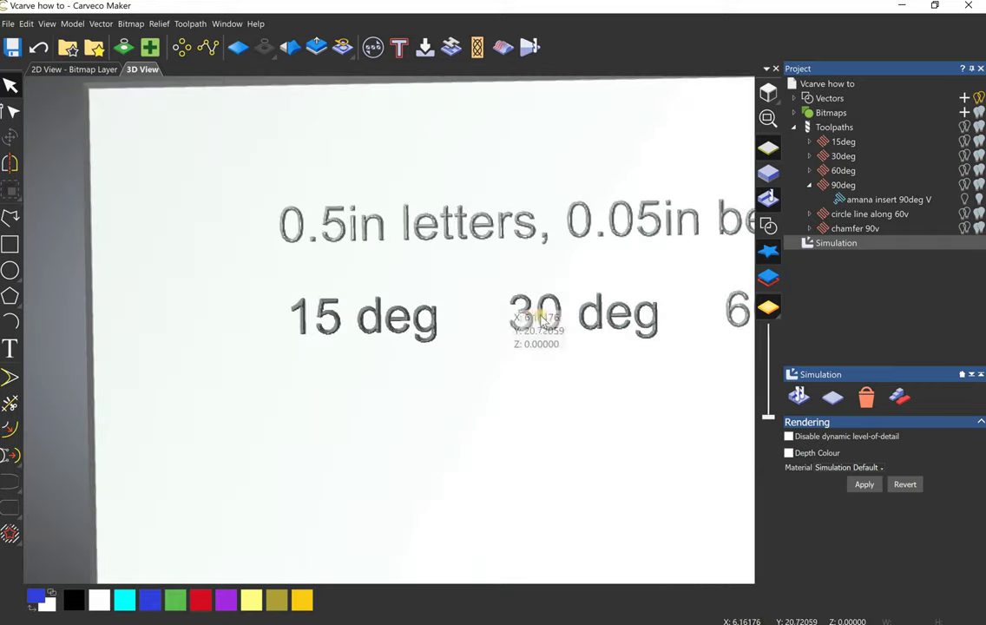
# Step: Inspect the simulated 0.5in "30 deg", "60 deg" and "90 deg" texts up close to compare their carving depth
pyautogui.scroll(-2, 539, 328)
pyautogui.scroll(6, 513, 330)
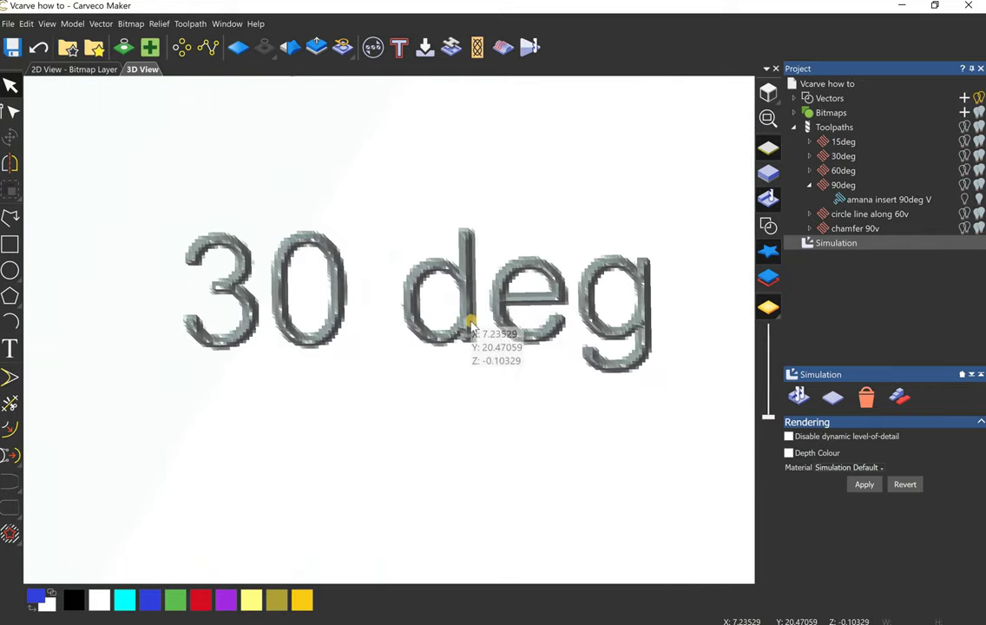
pyautogui.scroll(-3, 634, 330)
pyautogui.scroll(4, 639, 337)
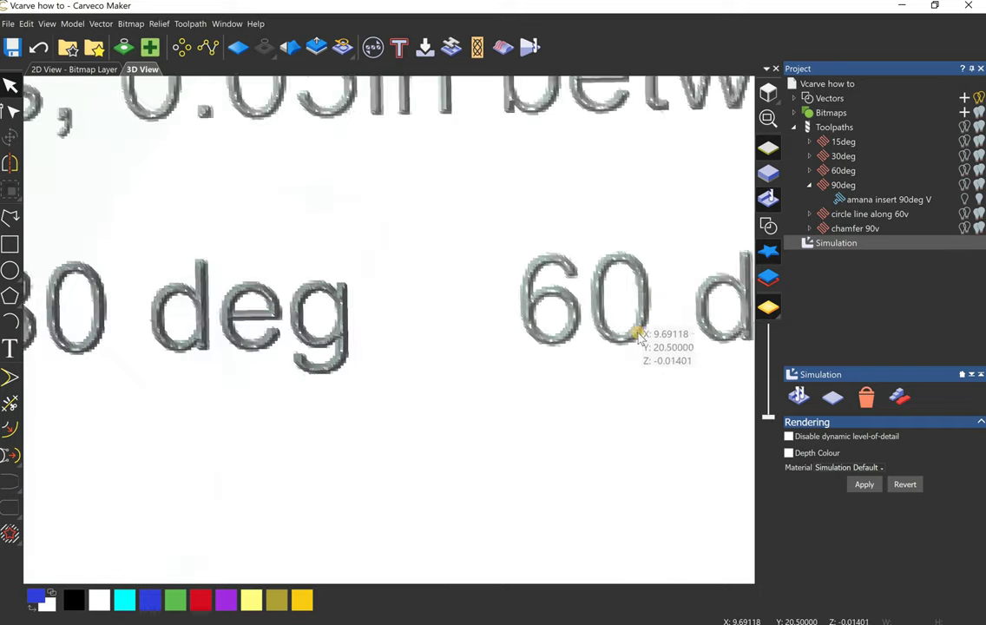
pyautogui.scroll(2, 638, 335)
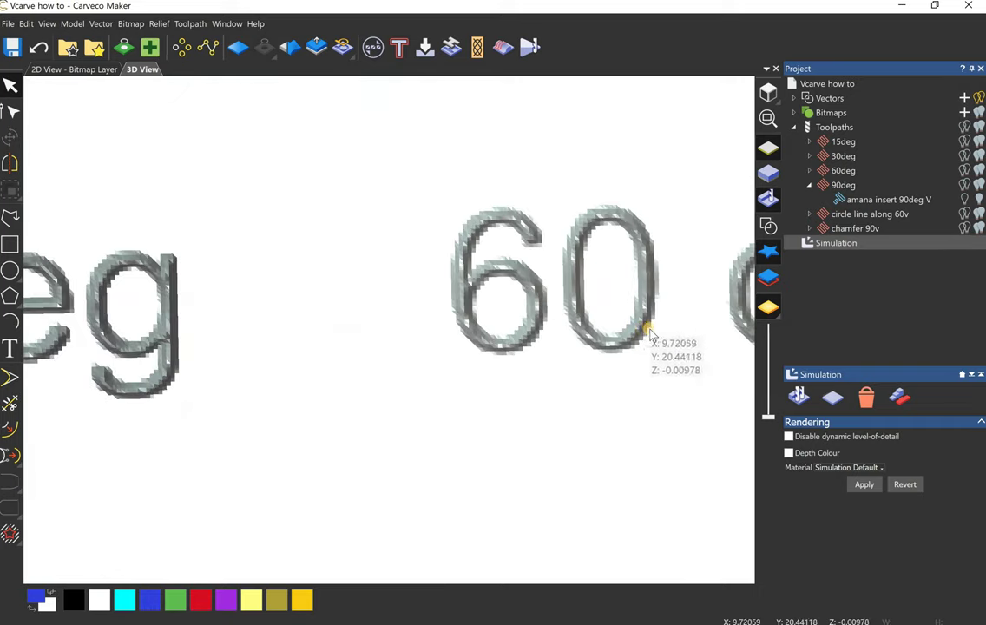
pyautogui.scroll(-3, 651, 334)
pyautogui.scroll(4, 645, 326)
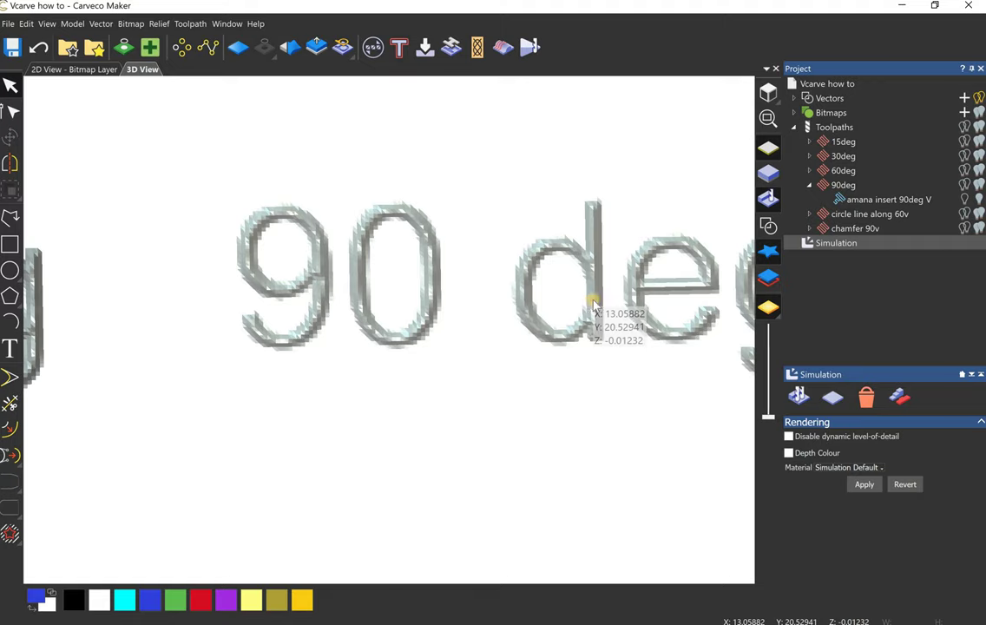
# Step: Compare the simulated carving depth of the 0.5in "15 deg", "30 deg", "60 deg" and "90 deg" texts side by side
pyautogui.scroll(-5, 590, 319)
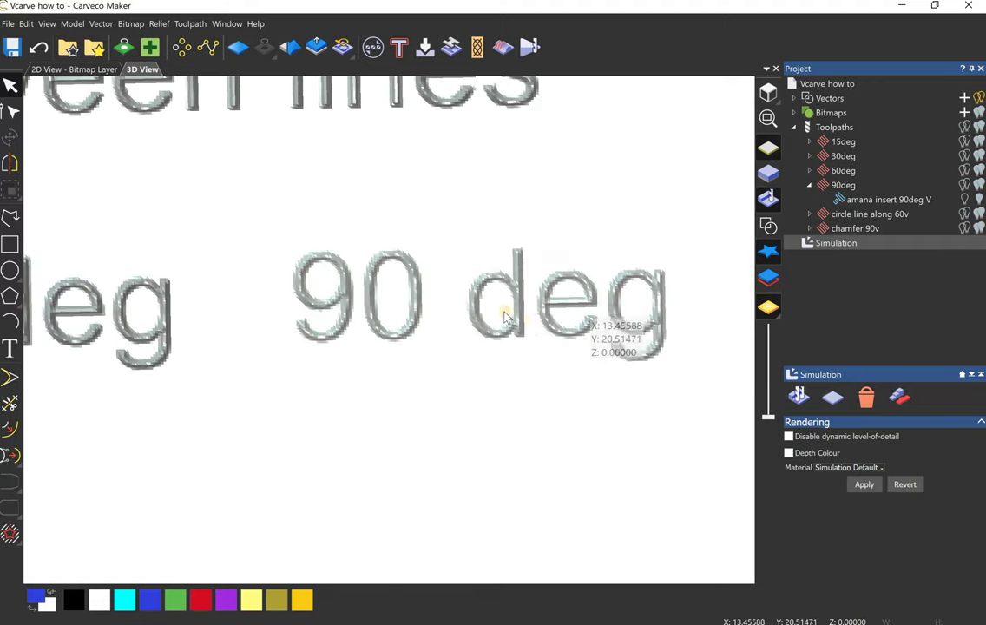
pyautogui.scroll(4, 170, 334)
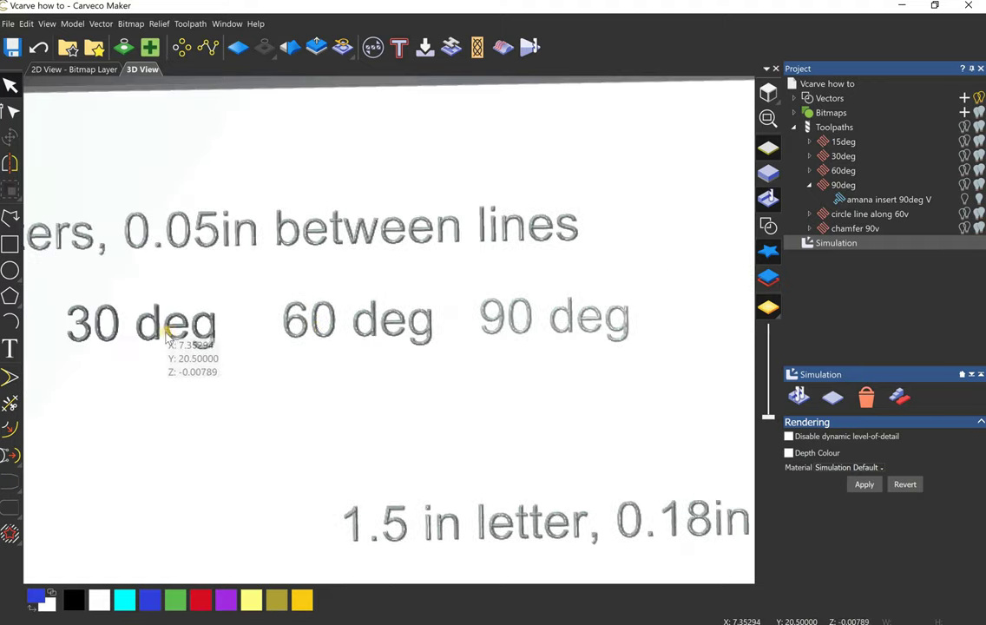
pyautogui.scroll(-2, 185, 323)
pyautogui.scroll(2, 304, 363)
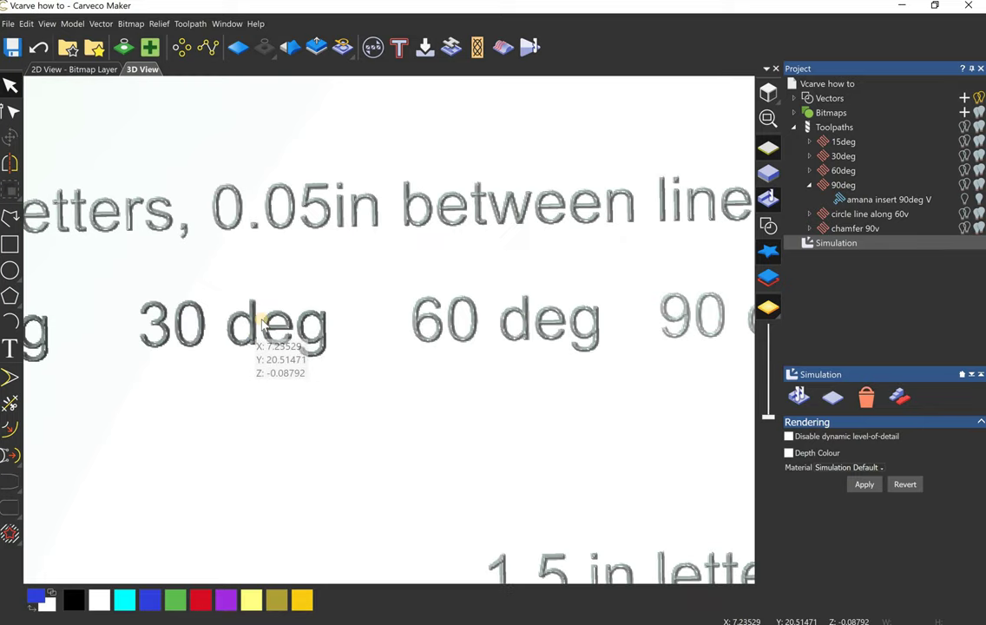
pyautogui.scroll(-1, 263, 322)
pyautogui.scroll(-2, 410, 308)
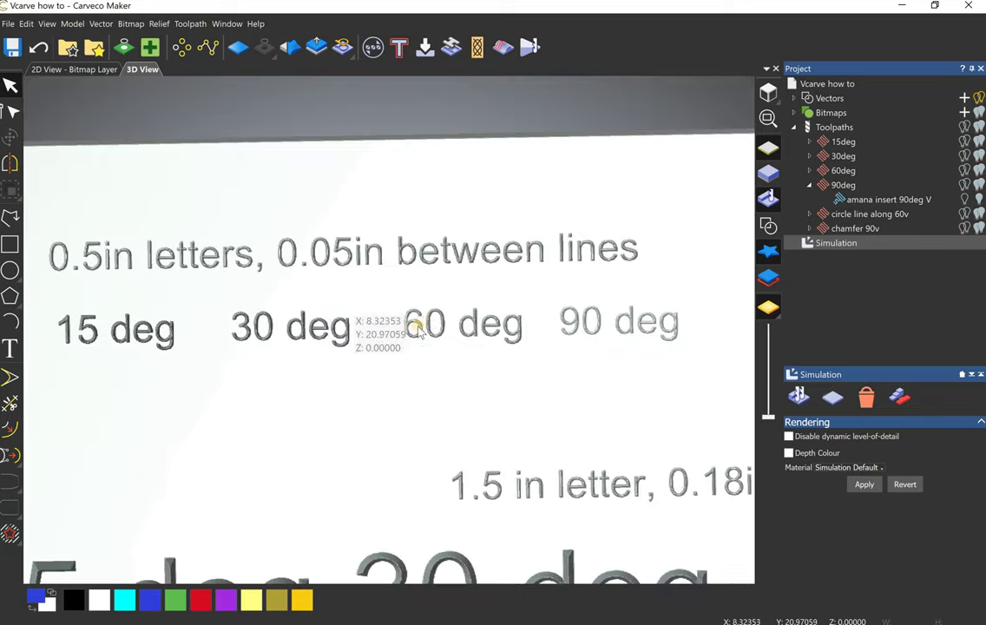
pyautogui.scroll(1, 255, 339)
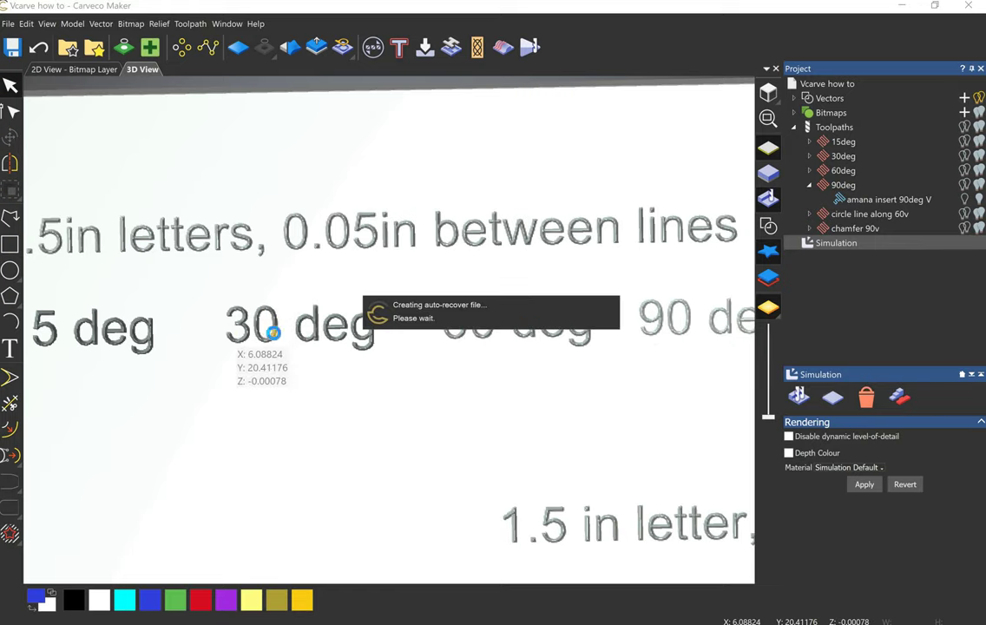
pyautogui.scroll(3, 343, 347)
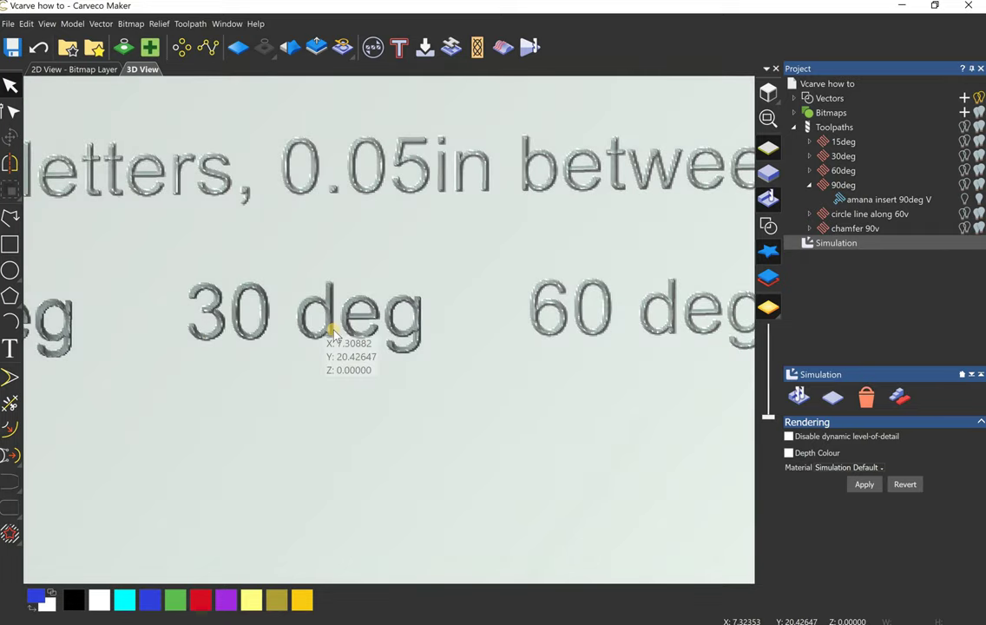
pyautogui.scroll(-5, 348, 339)
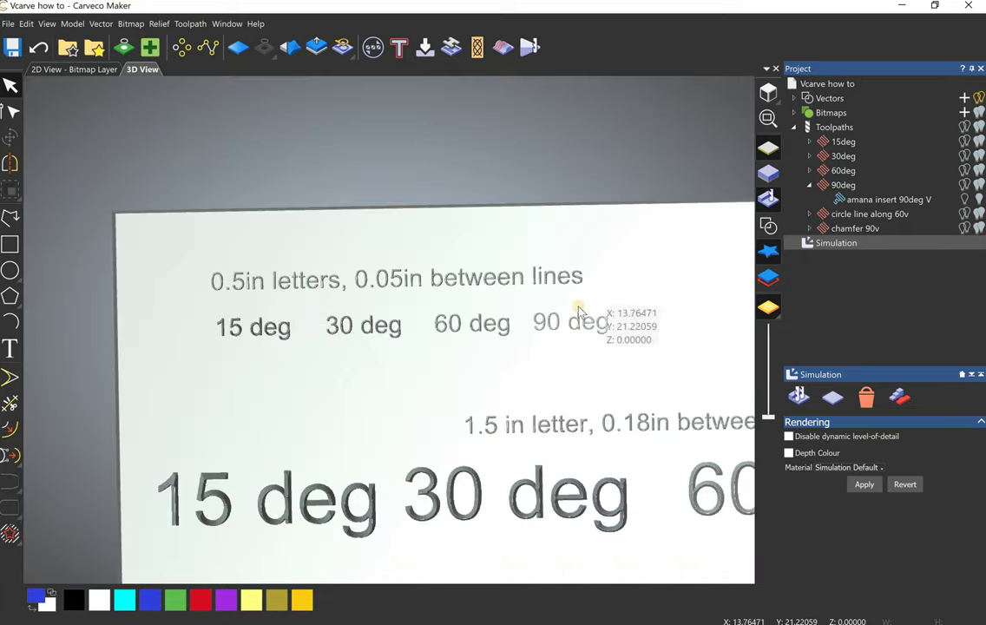
pyautogui.scroll(-2, 566, 425)
pyautogui.moveTo(546, 436); pyautogui.dragTo(328, 365)
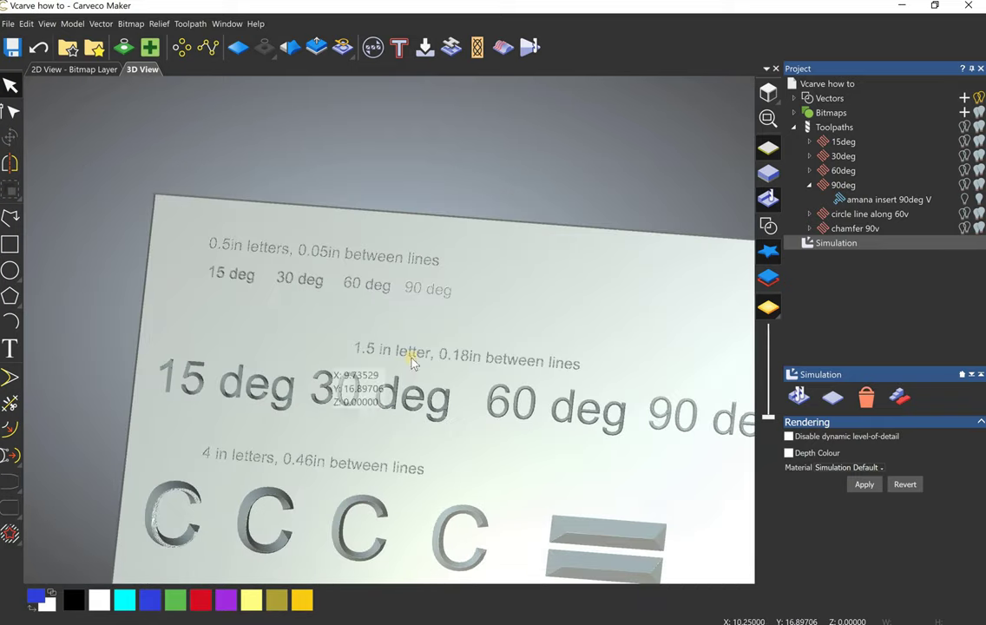
# Step: Examine the vector outlines of the 1.5in "30 deg" text in the 2D view
pyautogui.click(75, 70)
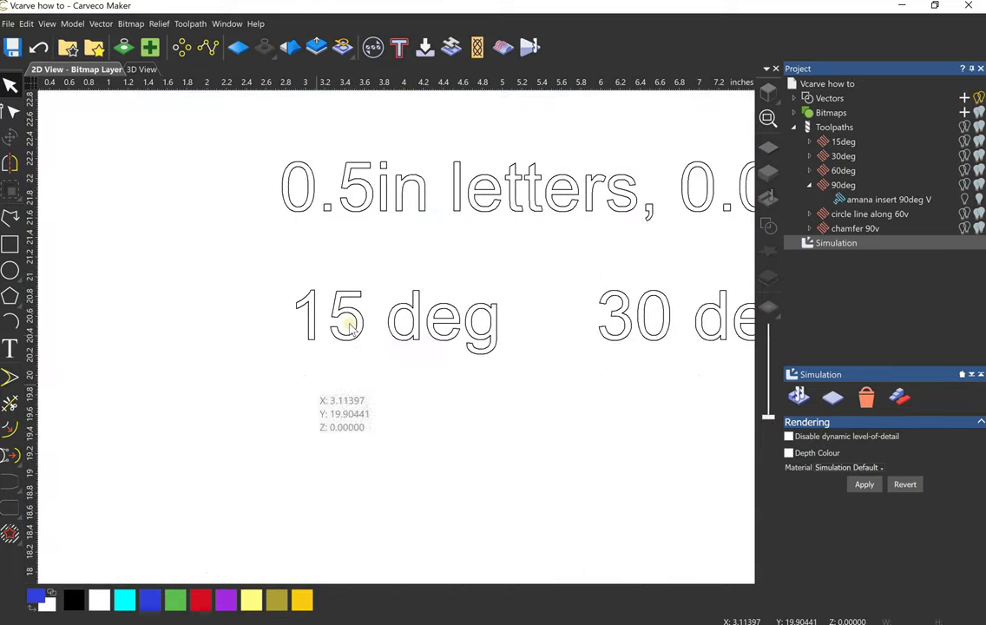
pyautogui.scroll(-5, 347, 328)
pyautogui.scroll(8, 402, 371)
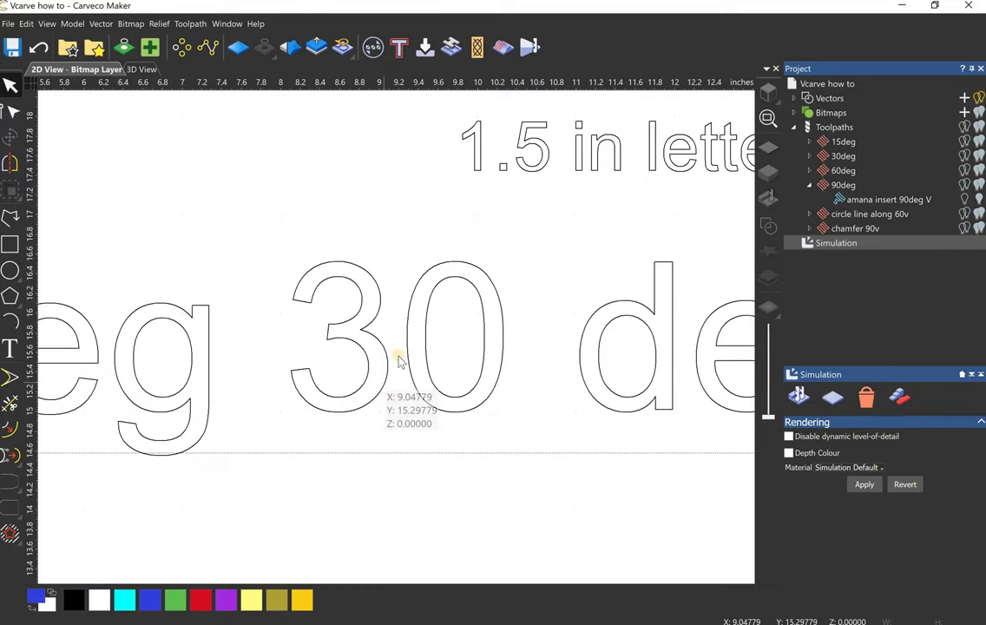
pyautogui.scroll(-8, 400, 362)
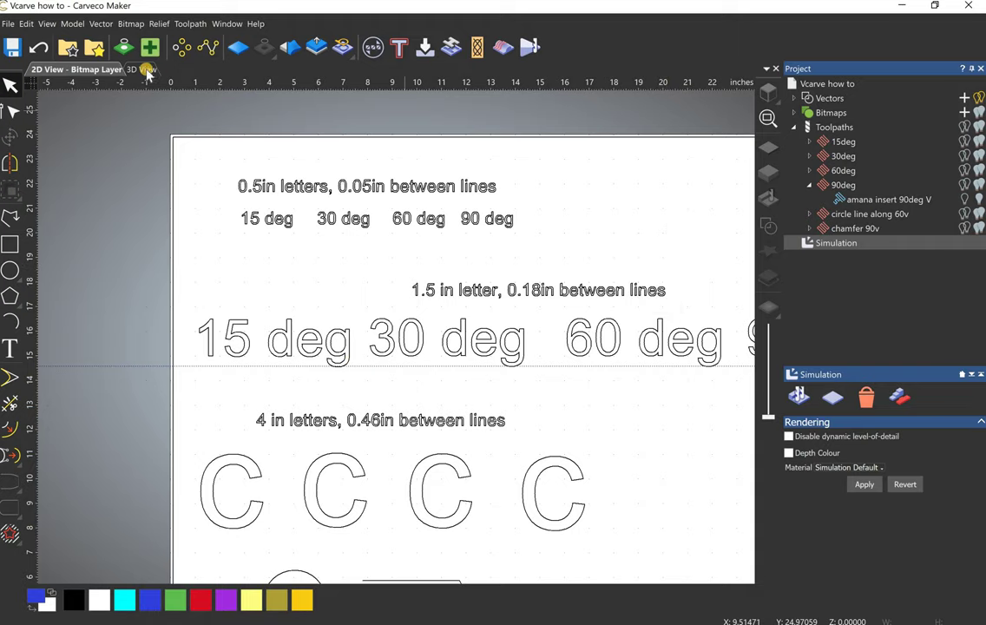
# Step: Inspect the simulated 1.5in "15 deg" and "30 deg" texts up close in the 3D view
pyautogui.press('F3')
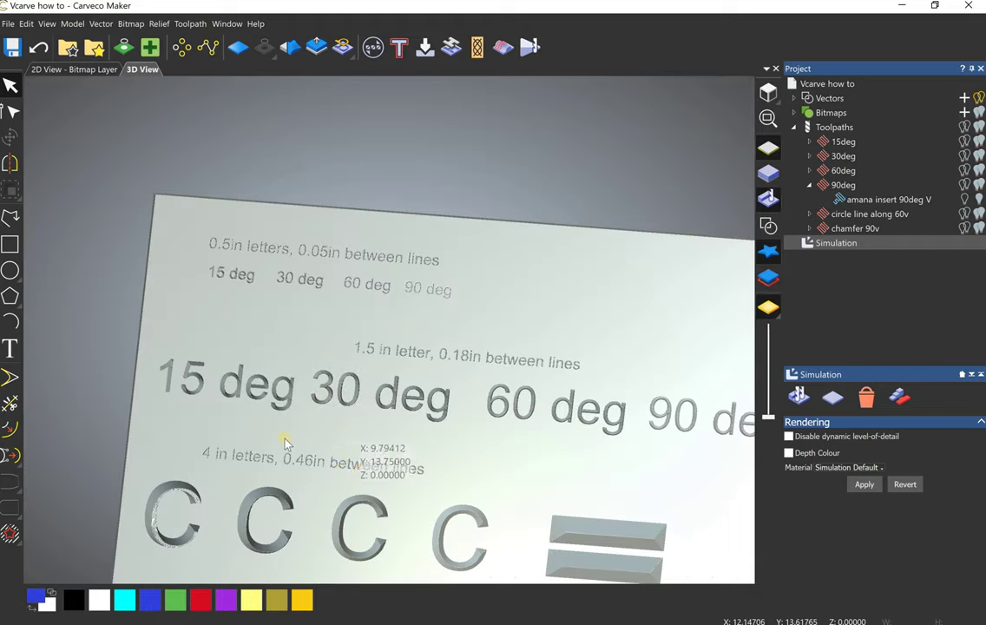
pyautogui.moveTo(284, 441); pyautogui.dragTo(327, 496)
pyautogui.scroll(3, 300, 434)
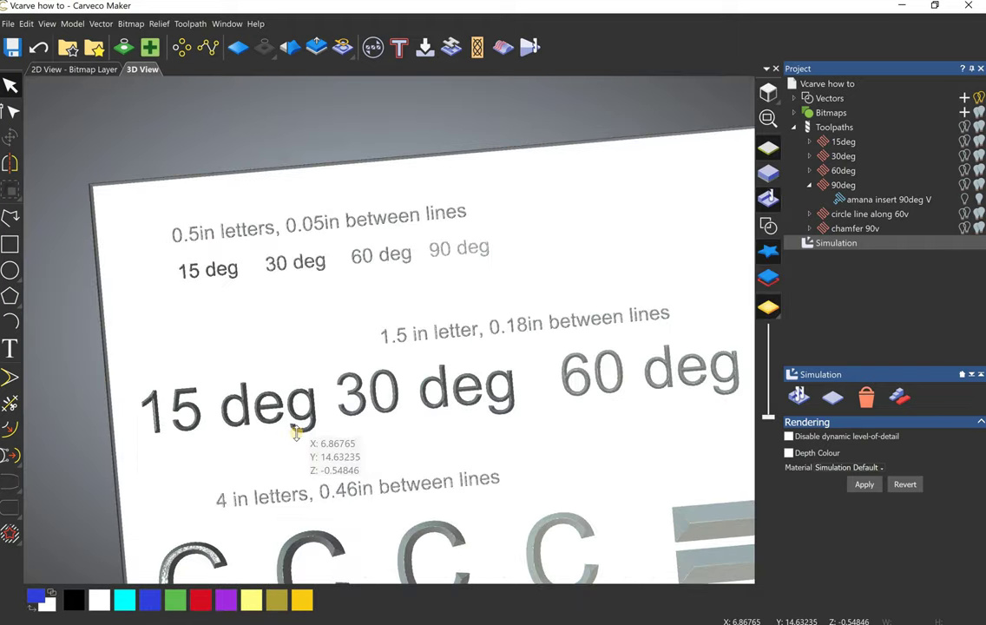
pyautogui.scroll(2, 313, 421)
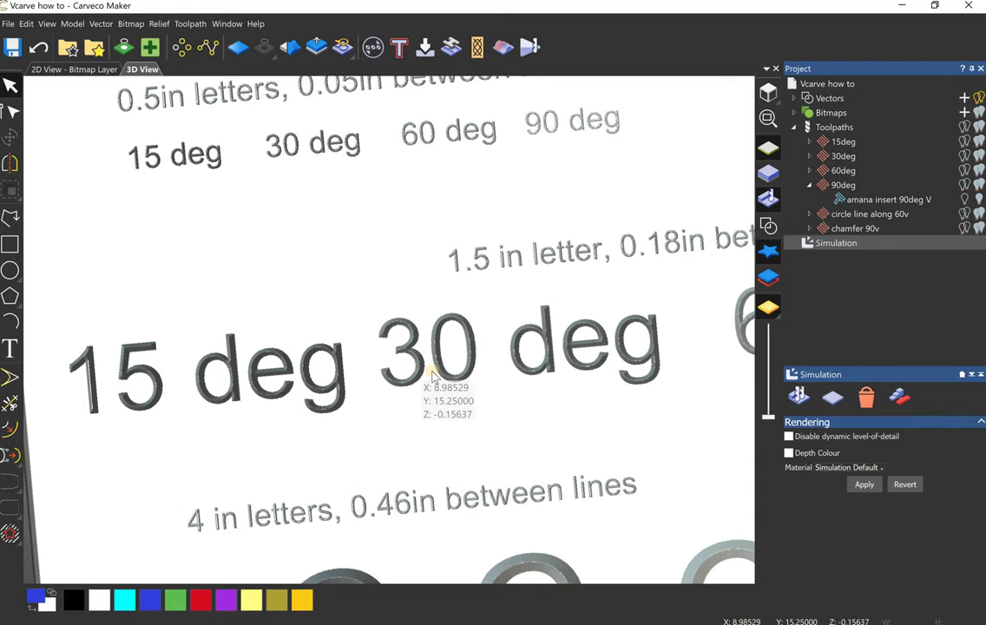
pyautogui.scroll(-5, 432, 379)
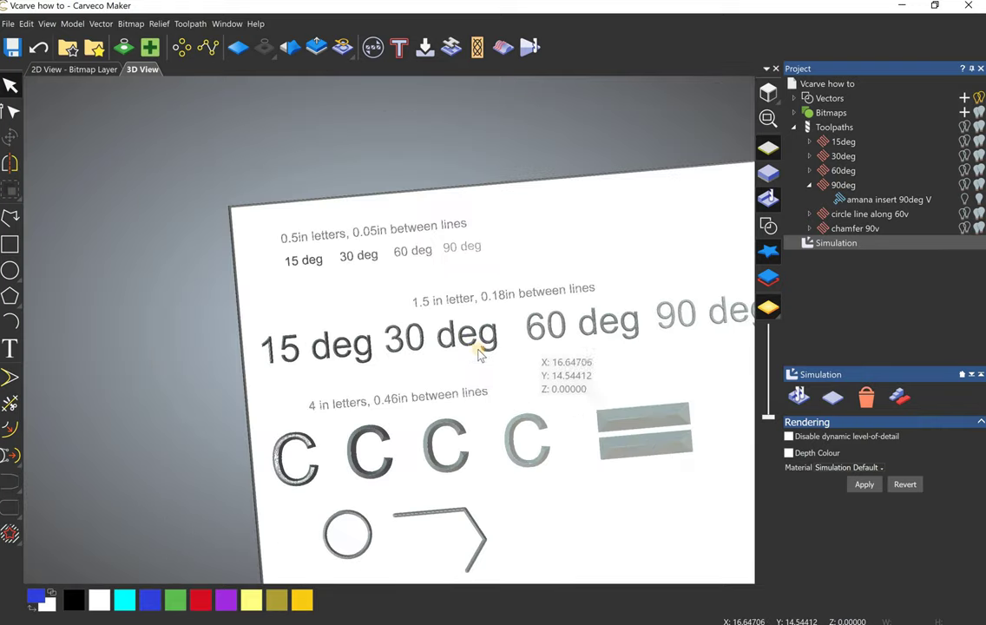
pyautogui.scroll(5, 480, 352)
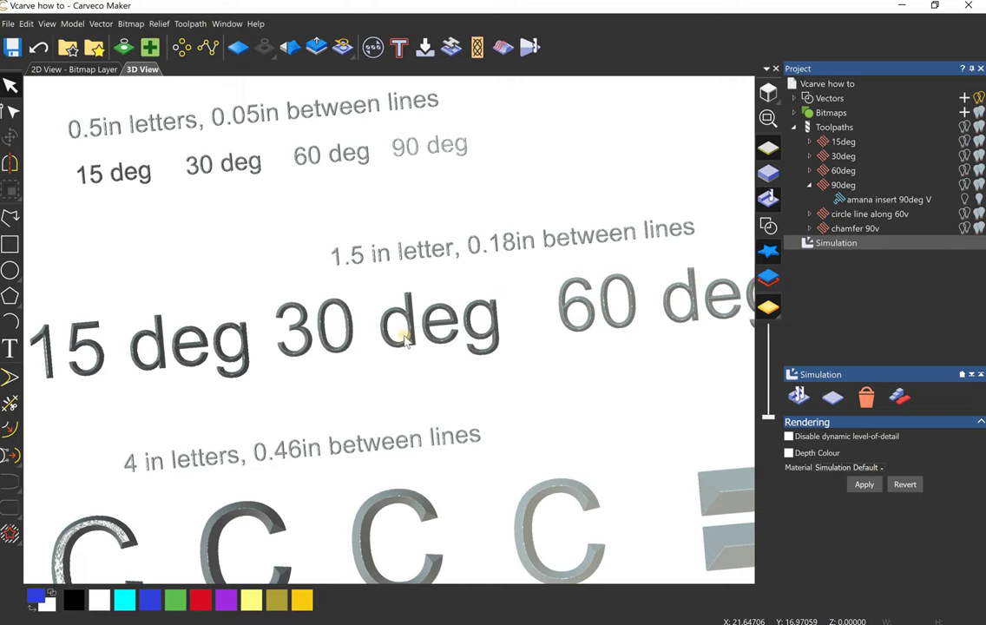
pyautogui.scroll(2, 490, 336)
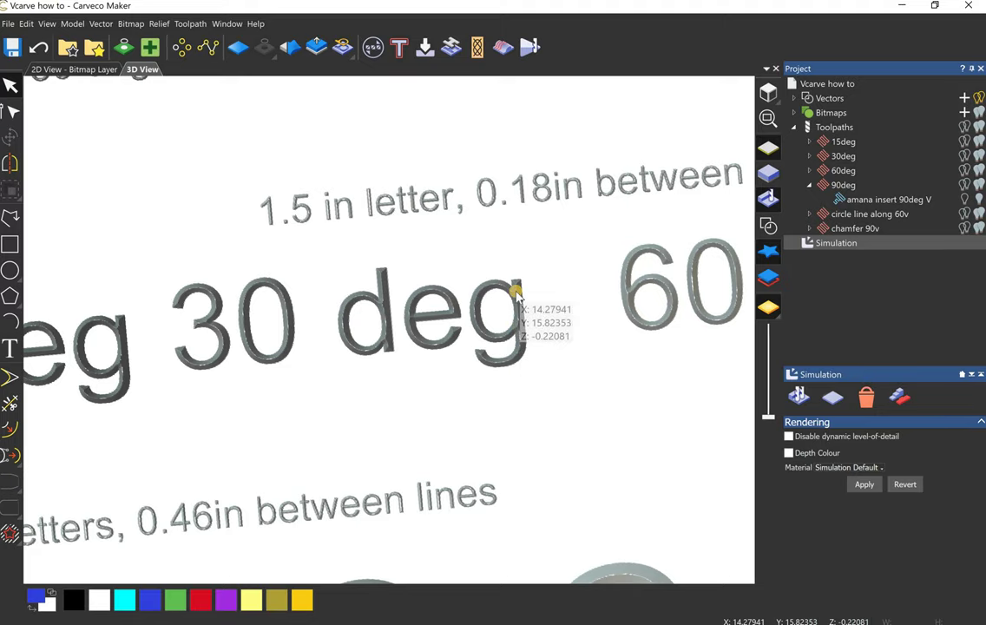
# Step: Inspect the simulated 1.5in "60 deg" and "90 deg" texts up close, viewing the 90 degree letters at an angle
pyautogui.scroll(-5, 522, 318)
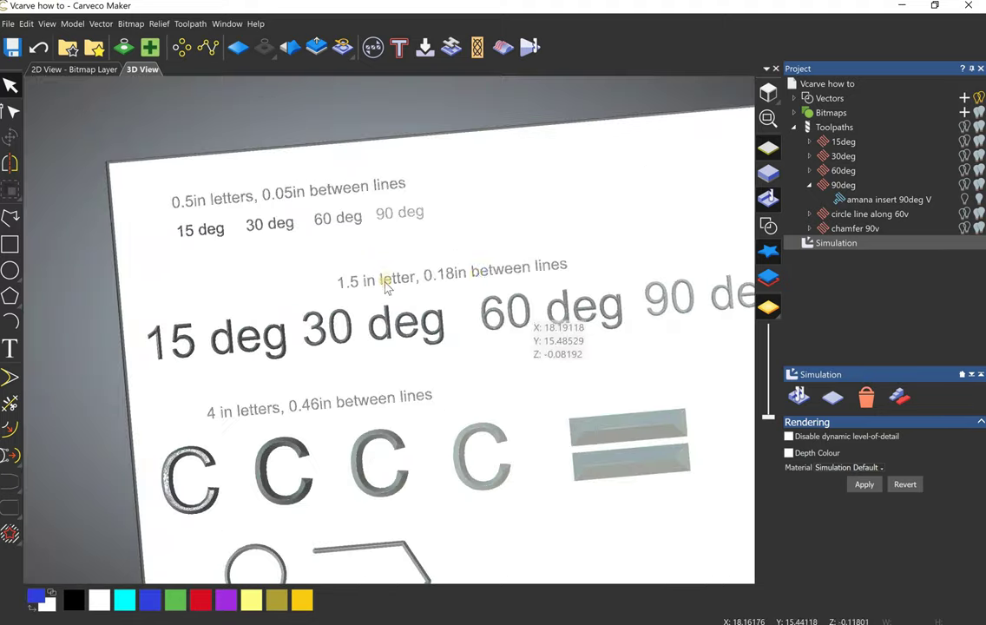
pyautogui.scroll(5, 591, 320)
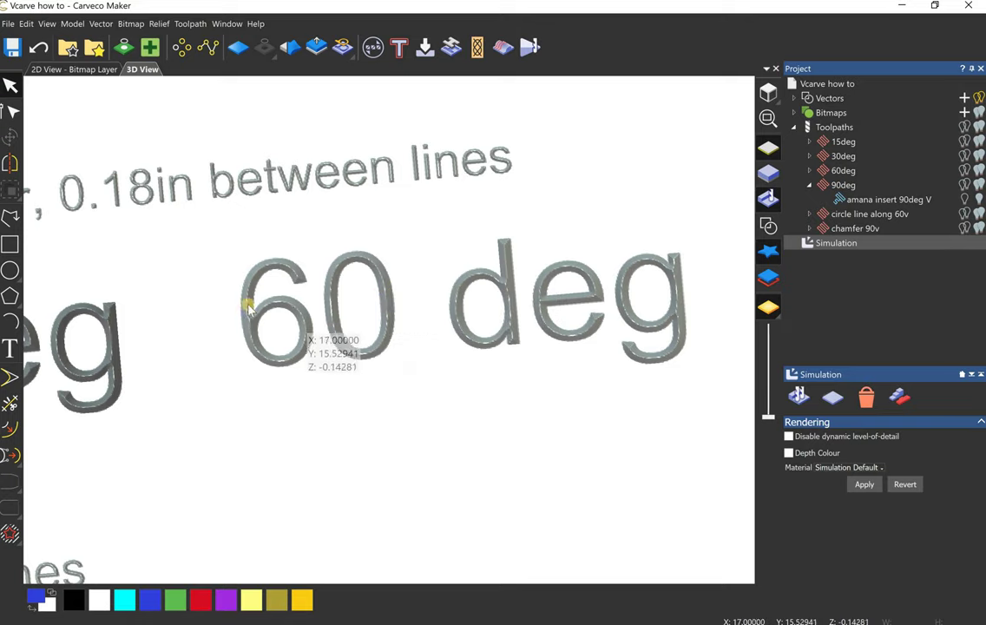
pyautogui.scroll(-6, 623, 326)
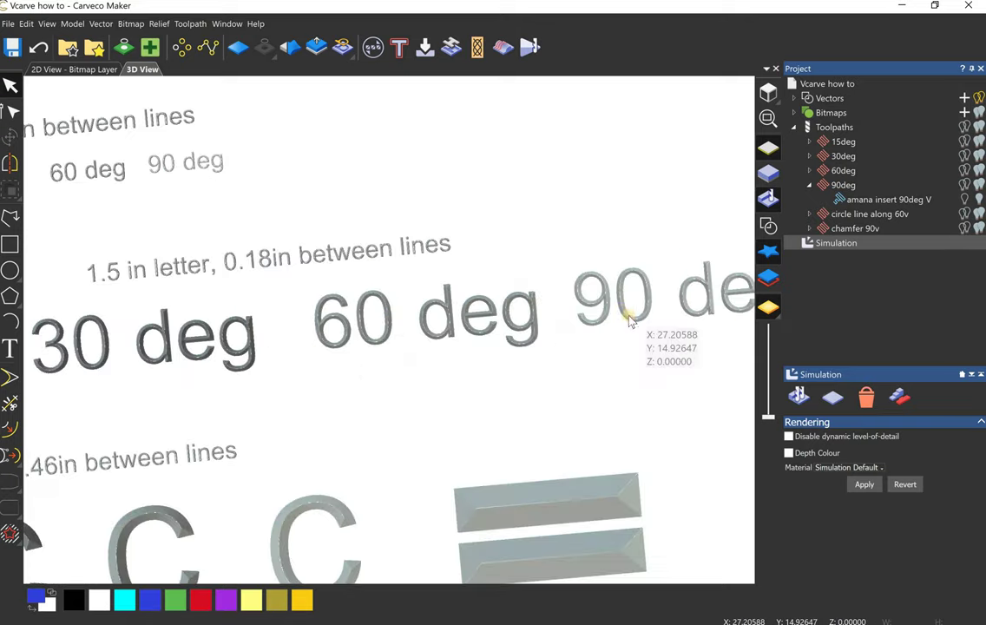
pyautogui.scroll(5, 543, 336)
pyautogui.scroll(2, 544, 334)
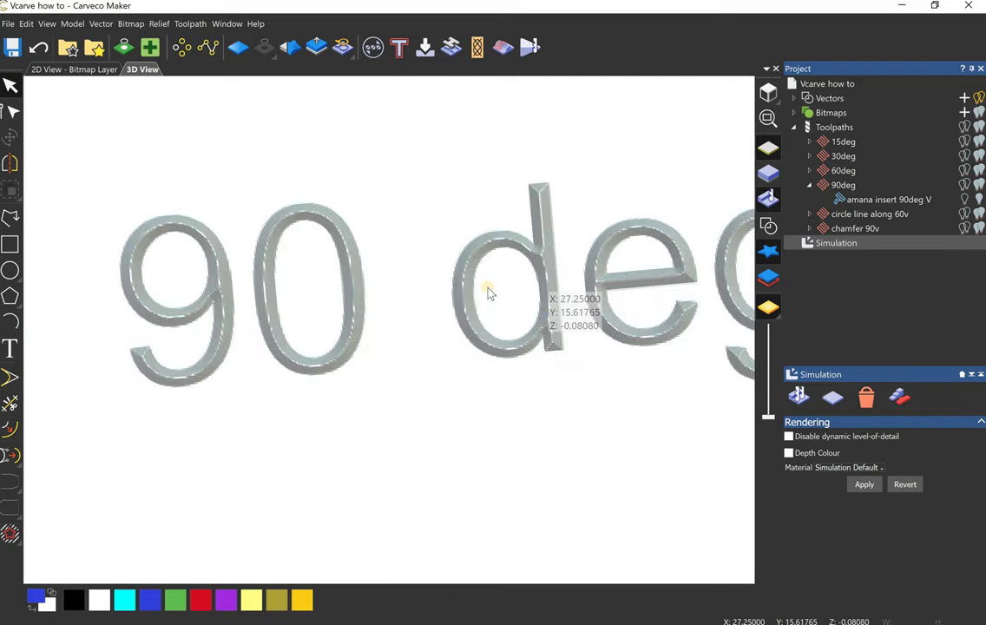
pyautogui.moveTo(454, 163); pyautogui.dragTo(412, 318)
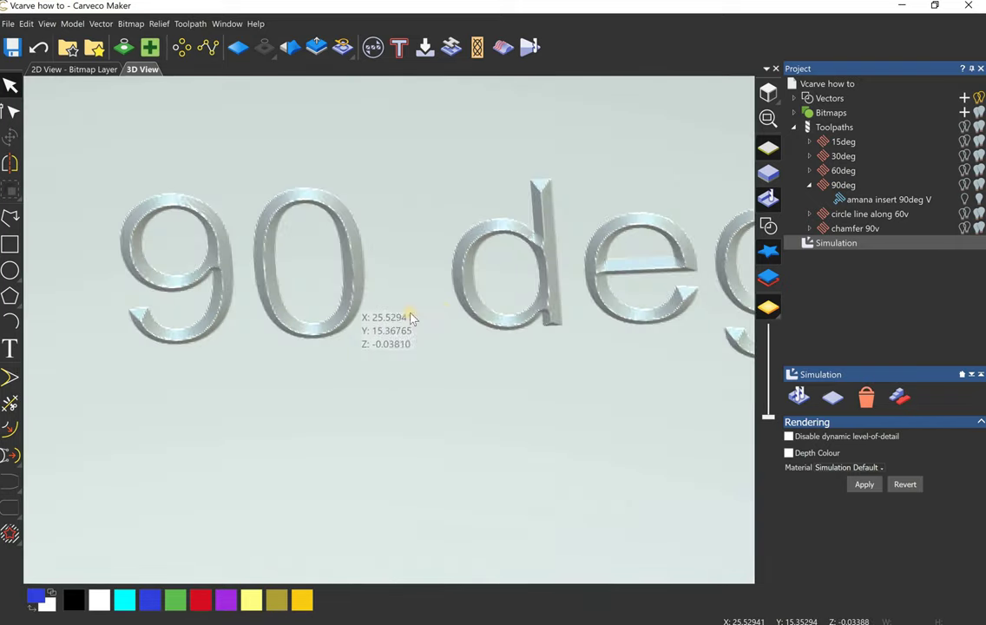
pyautogui.moveTo(220, 341); pyautogui.dragTo(455, 289)
pyautogui.scroll(-10, 401, 313)
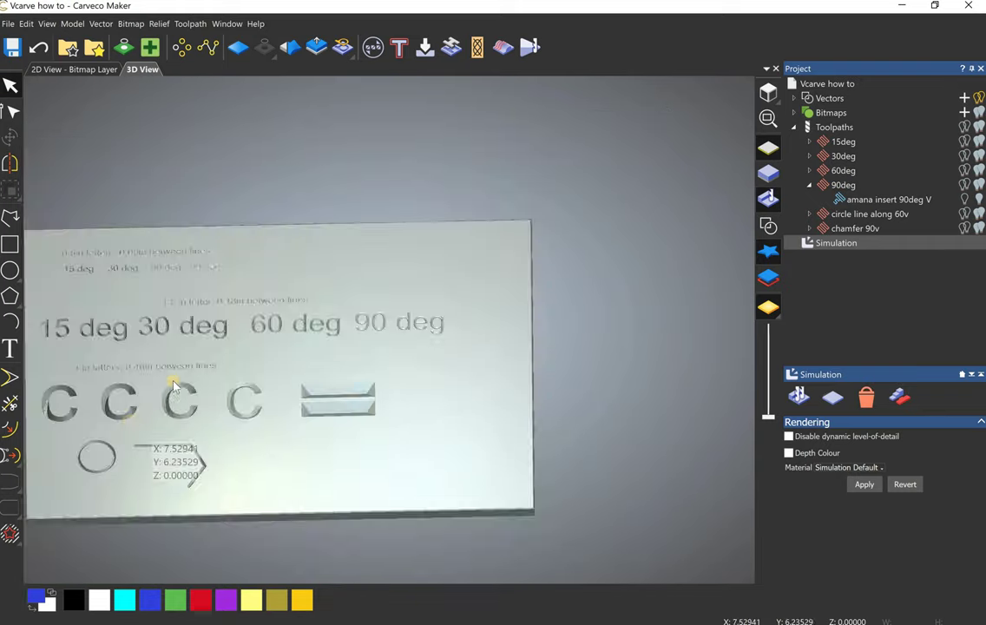
# Step: Inspect the first two simulated 4in "C" letters up close to compare the 15 and 30 degree carving
pyautogui.scroll(10, 191, 398)
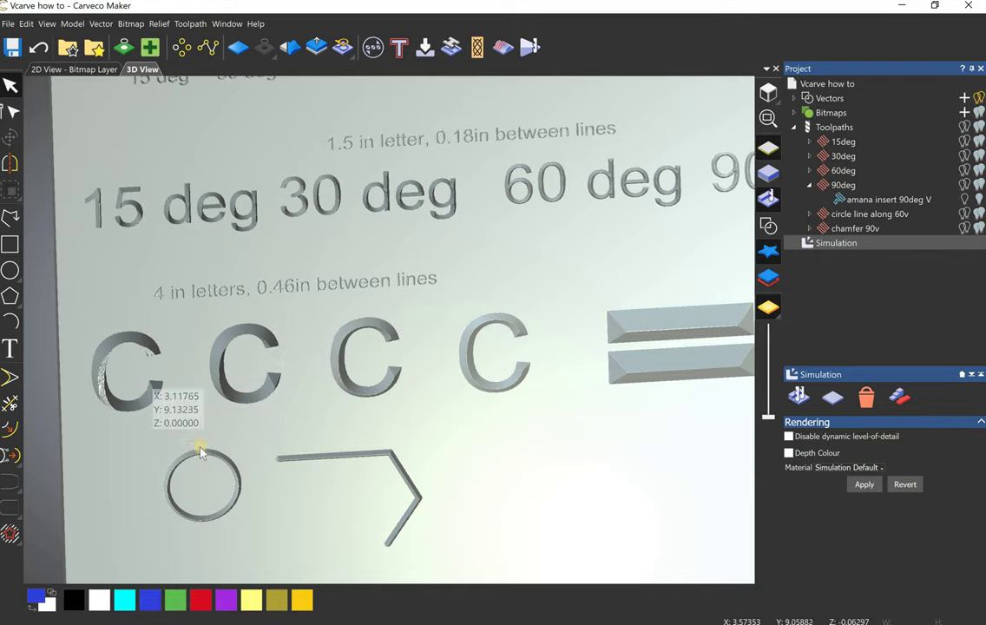
pyautogui.moveTo(115, 439); pyautogui.dragTo(264, 435)
pyautogui.scroll(5, 198, 451)
pyautogui.moveTo(197, 451); pyautogui.dragTo(222, 374)
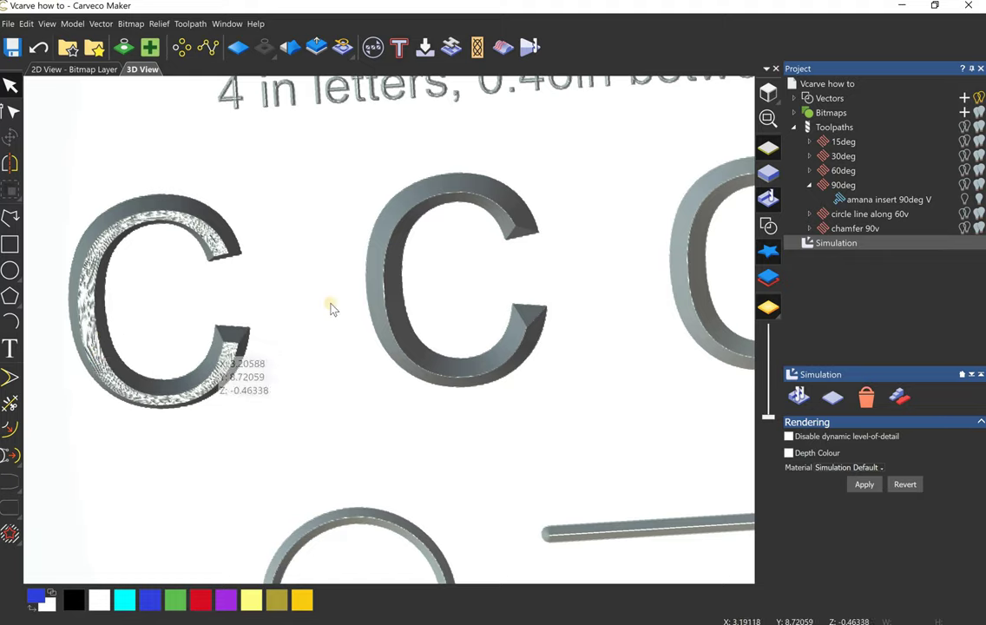
pyautogui.scroll(-3, 447, 336)
pyautogui.scroll(3, 453, 363)
pyautogui.scroll(2, 454, 363)
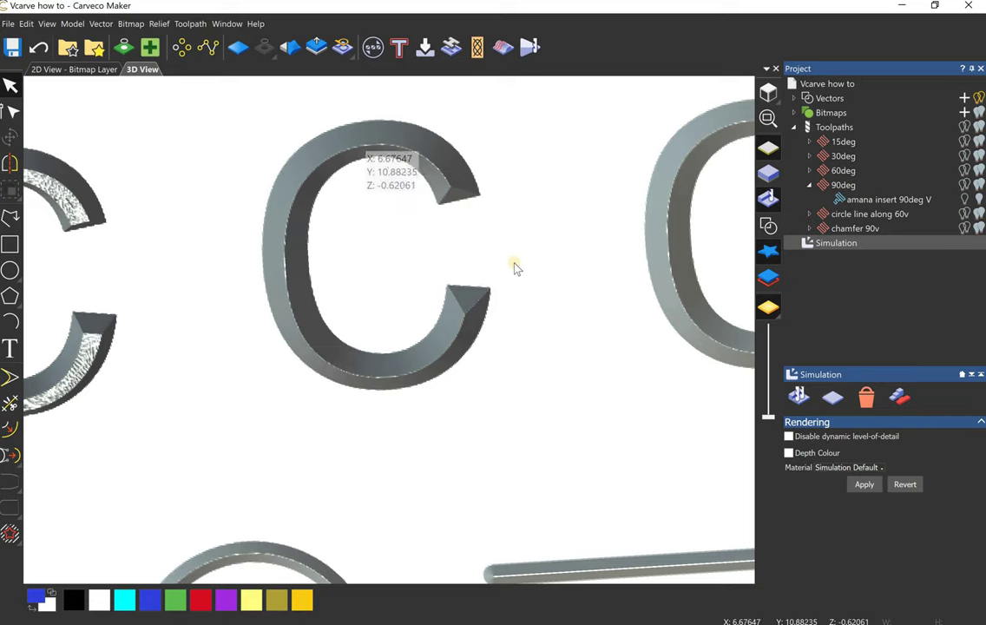
# Step: Inspect the carved walls and centre line of the third 4in "C", cut with the 60 degree bit
pyautogui.scroll(-3, 510, 264)
pyautogui.scroll(2, 513, 304)
pyautogui.scroll(3, 512, 304)
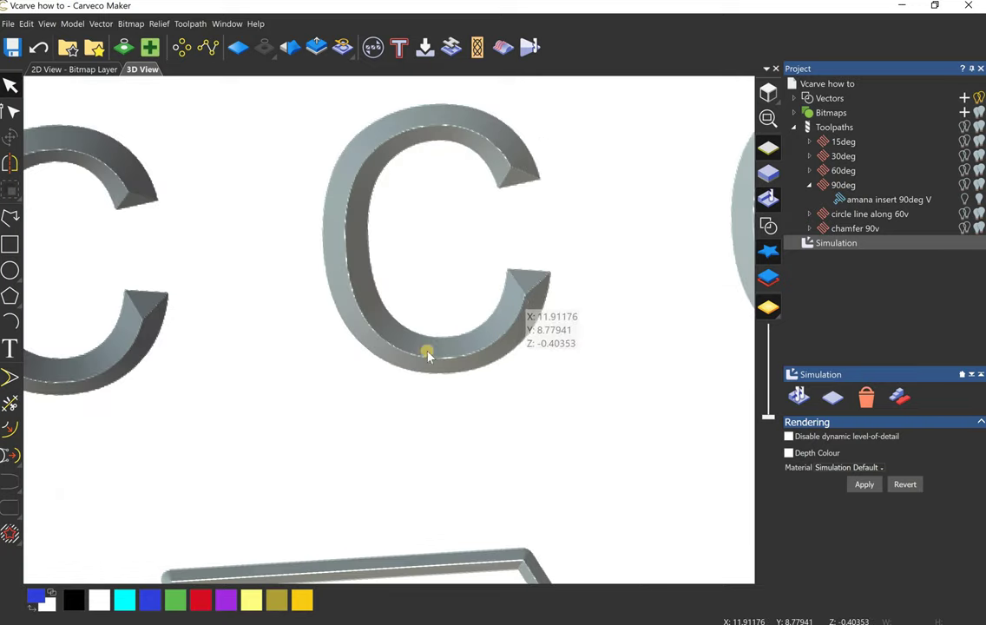
# Step: Examine the depth and wall angle of the fourth 4in "C", cut with the 90 degree bit, from several angles
pyautogui.scroll(-4, 573, 321)
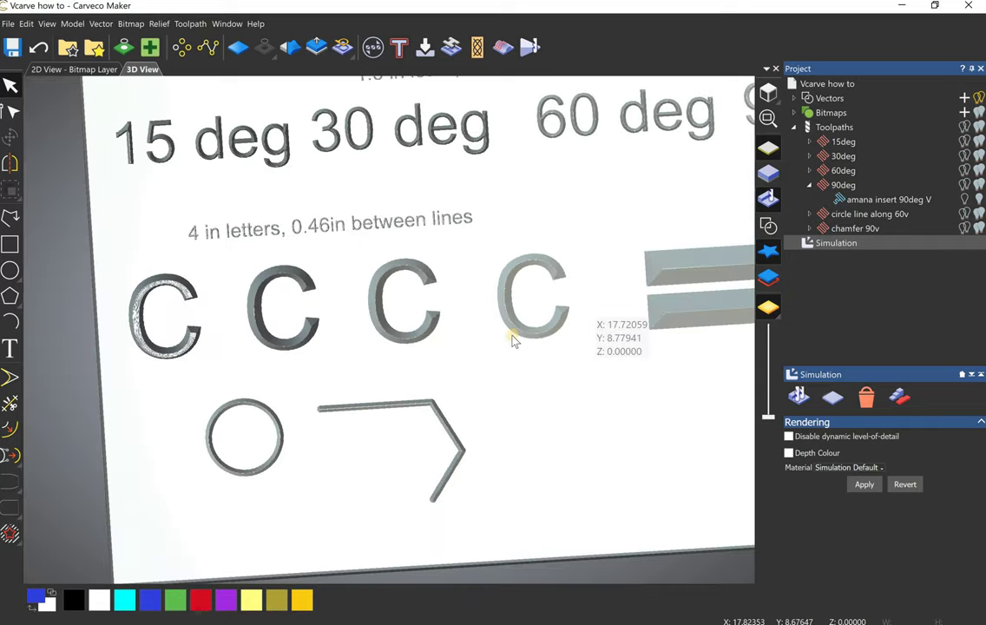
pyautogui.scroll(4, 512, 341)
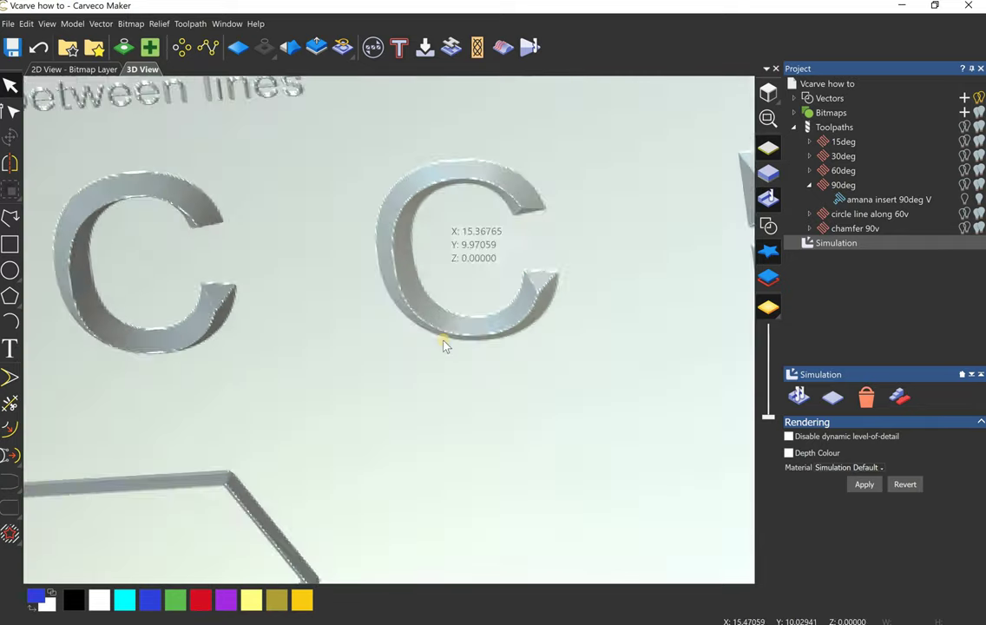
pyautogui.moveTo(443, 345)
pyautogui.mouseDown()
pyautogui.moveTo(480, 348)
pyautogui.moveTo(425, 345)
pyautogui.mouseUp()
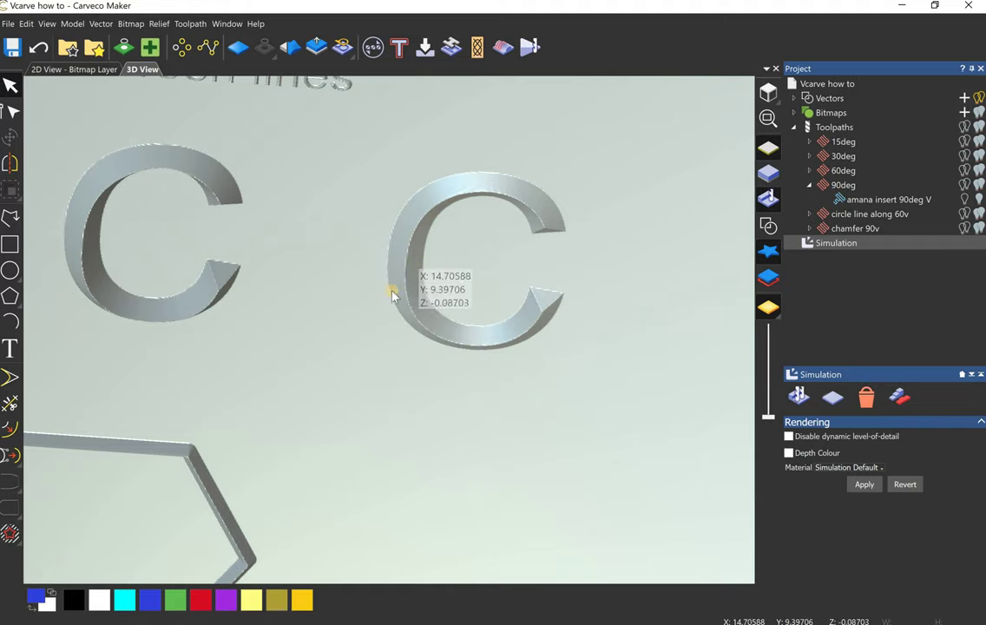
pyautogui.scroll(-5, 391, 296)
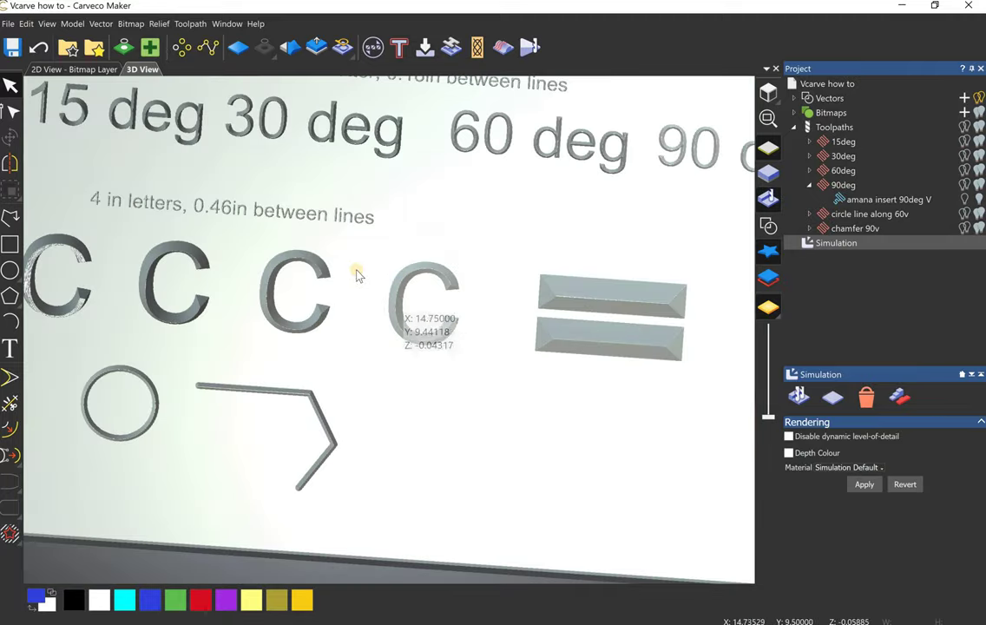
pyautogui.scroll(3, 415, 325)
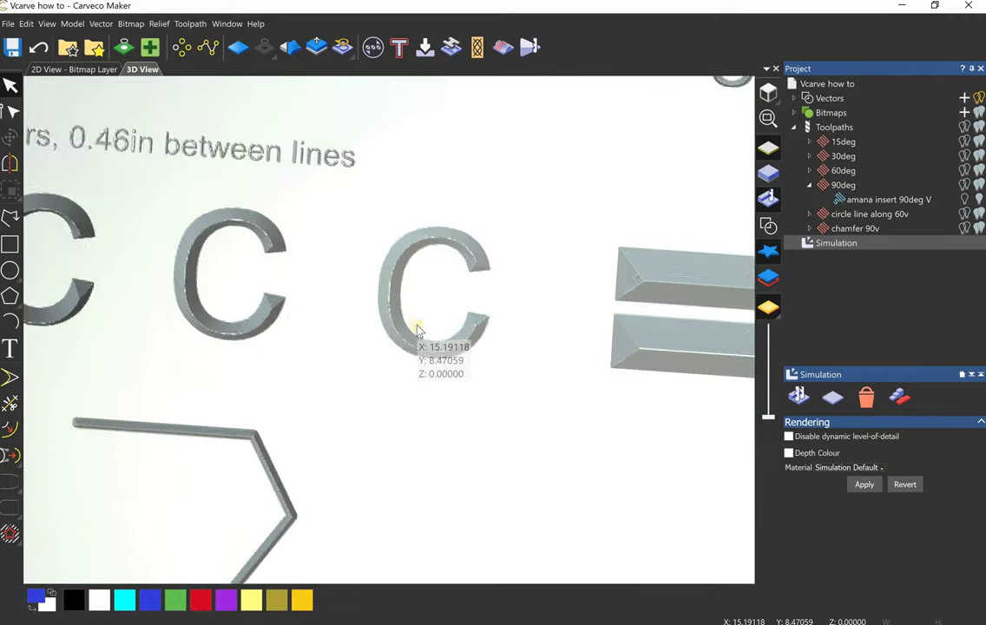
pyautogui.scroll(4, 416, 329)
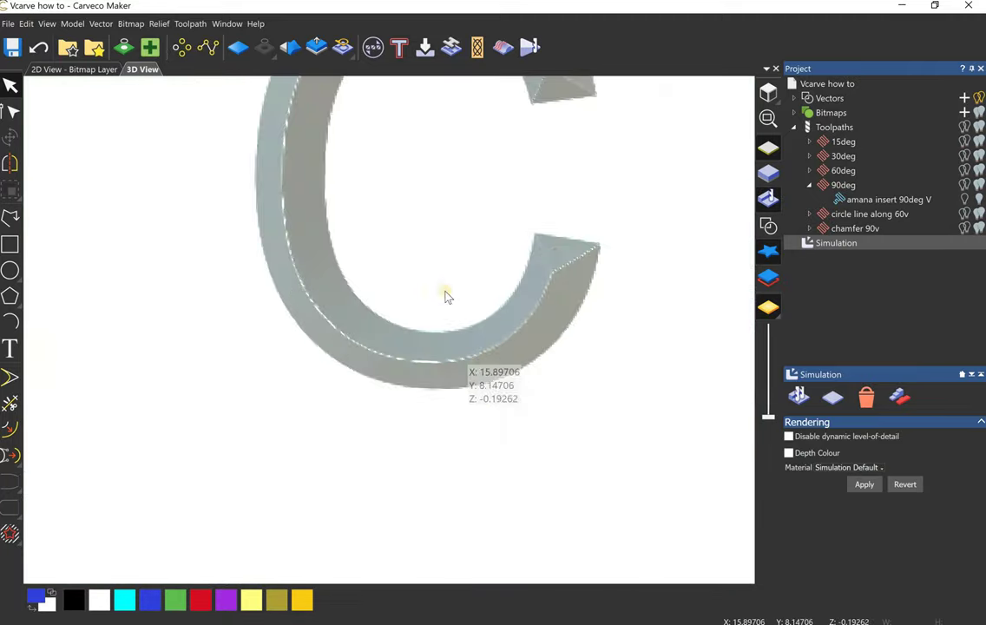
pyautogui.moveTo(444, 297); pyautogui.dragTo(547, 263)
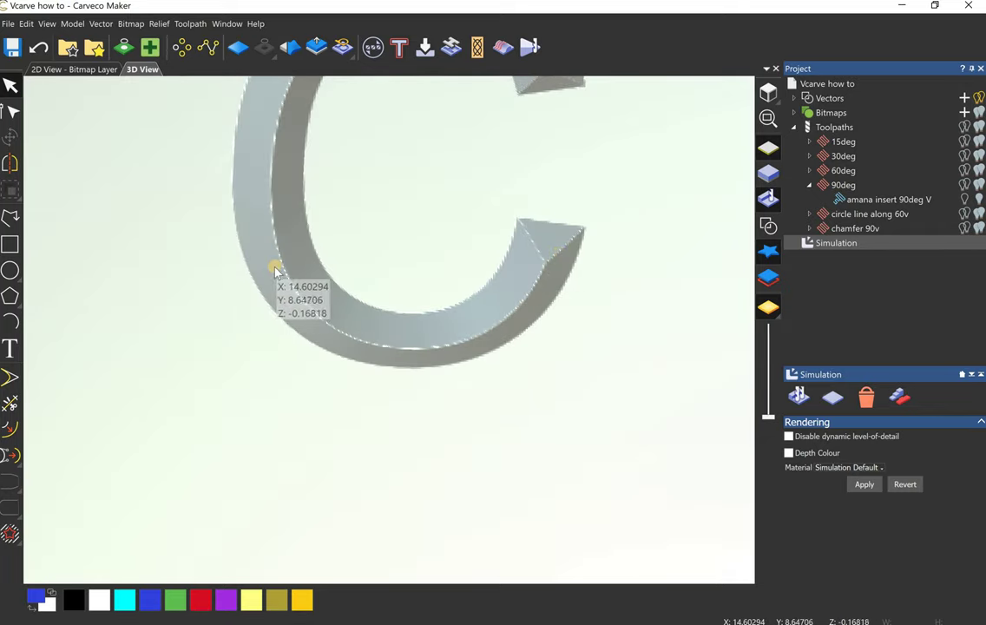
pyautogui.scroll(-5, 274, 271)
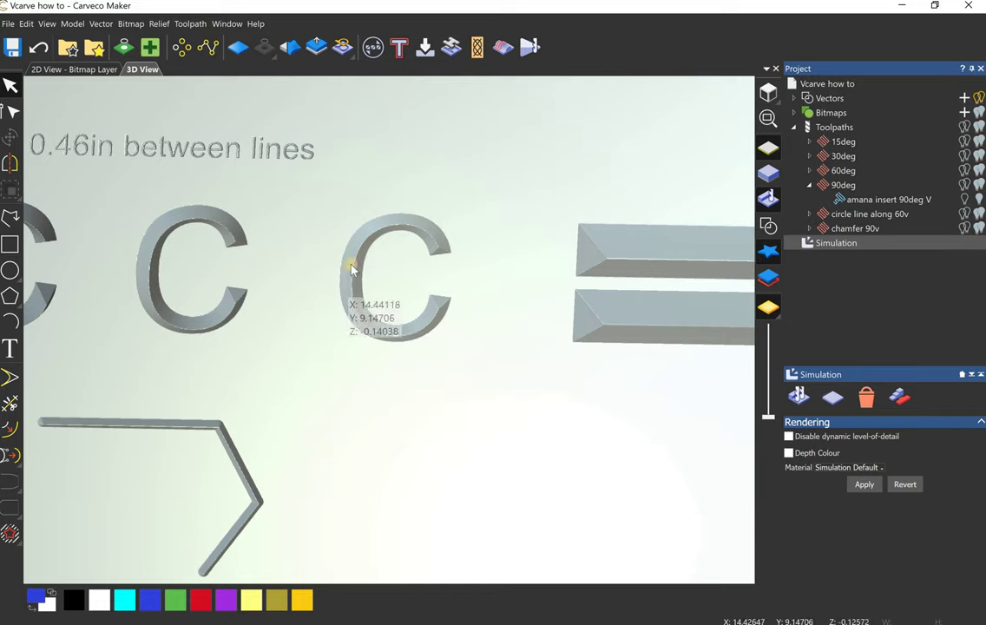
# Step: Open the 90deg V-bit carving toolpath for editing, view the available roughing tools, and close it without choosing one
pyautogui.click(844, 185)
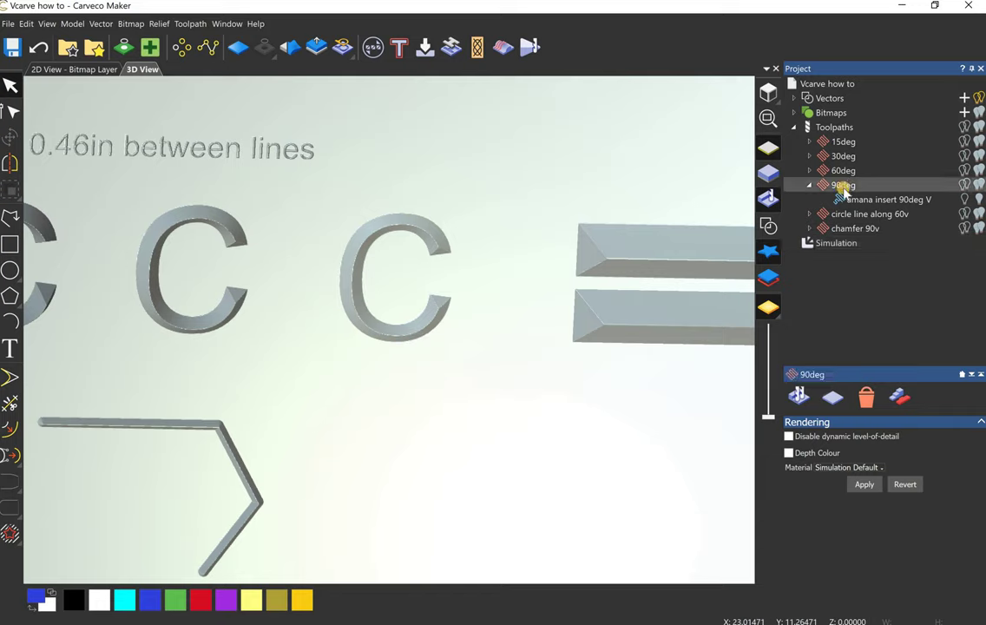
pyautogui.rightClick(844, 185)
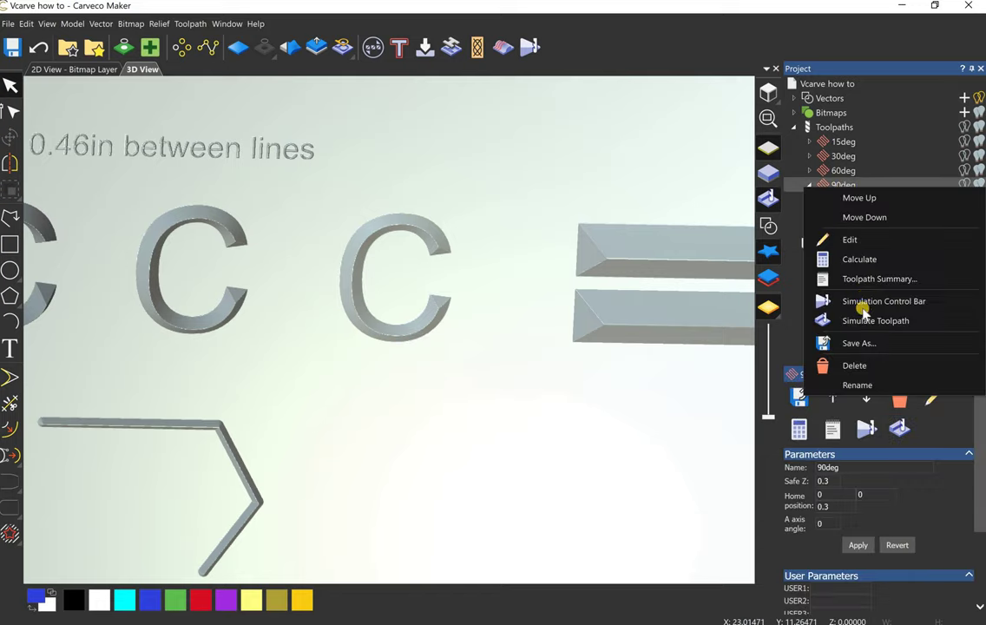
pyautogui.click(875, 256)
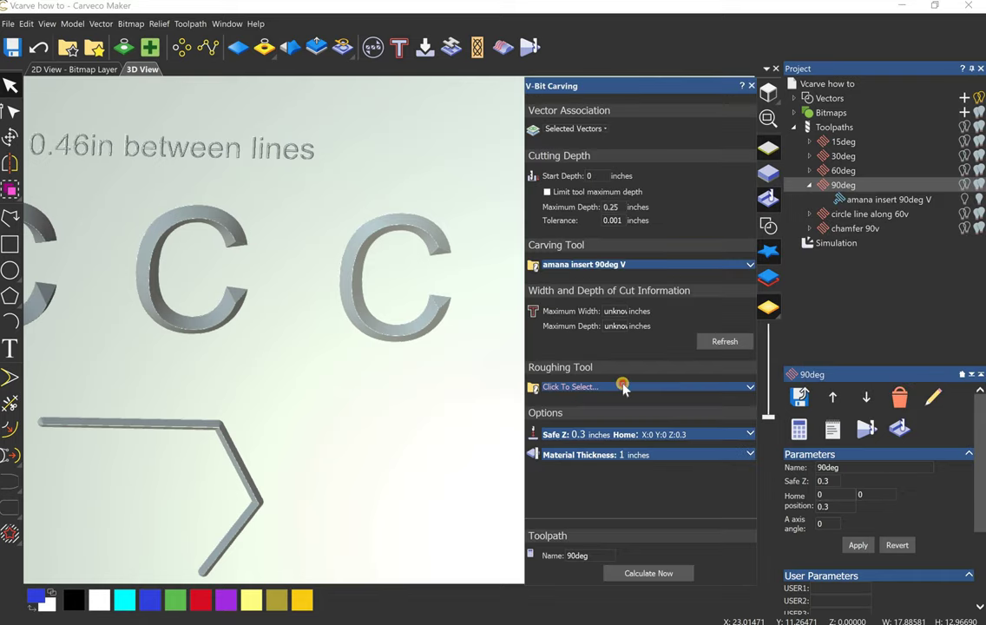
pyautogui.click(621, 388)
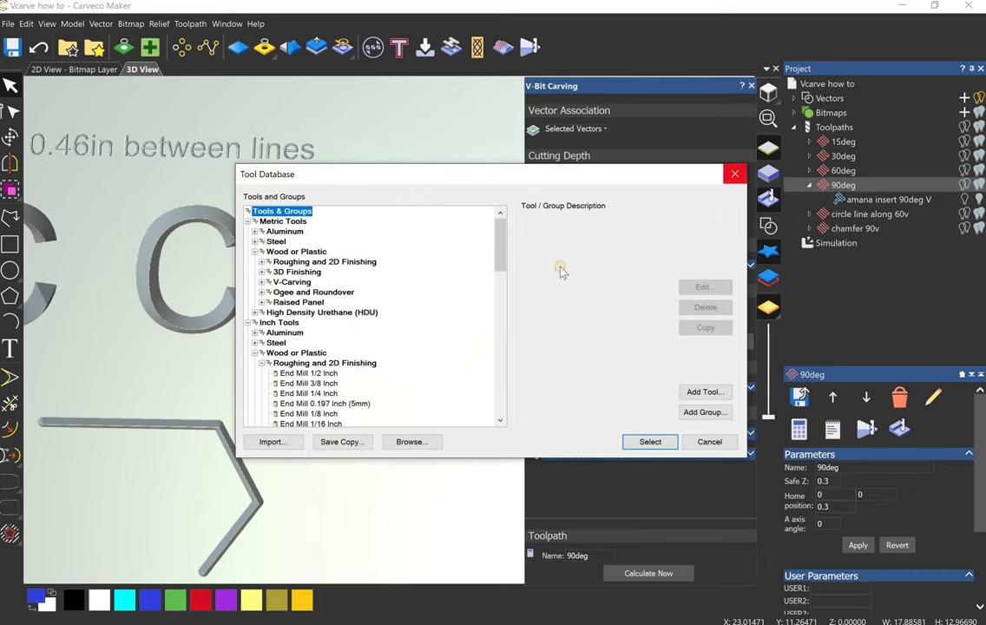
pyautogui.press('Escape')
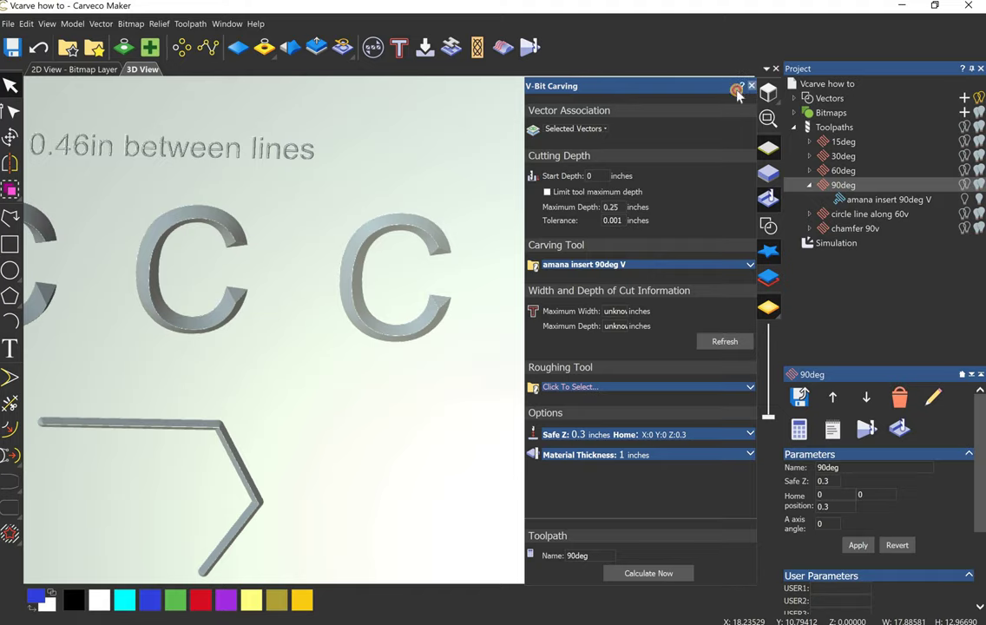
pyautogui.press('Escape')
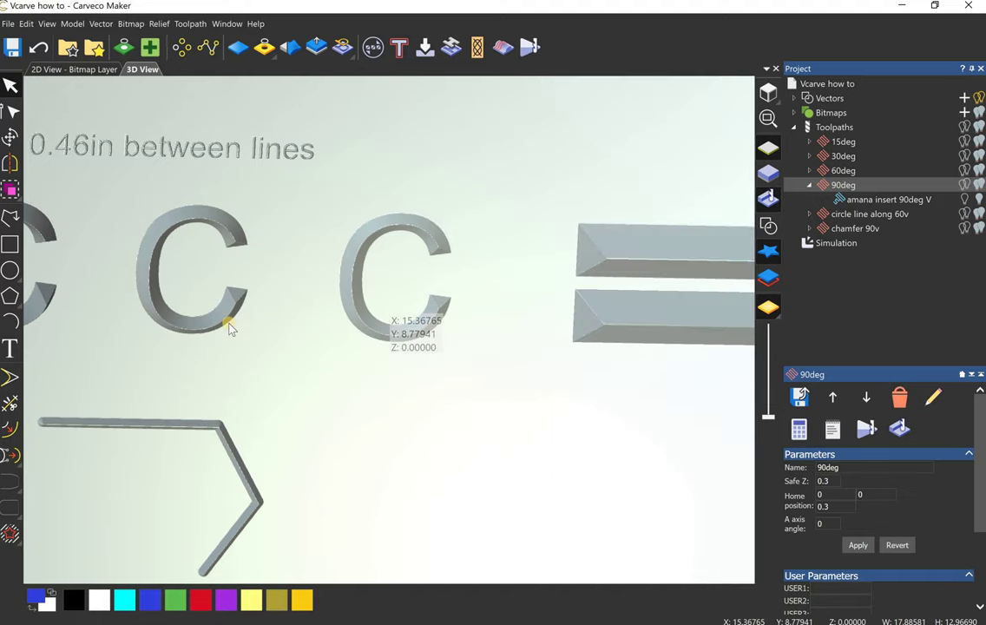
# Step: Inspect the simulated circle and angled line below the 4in letters, and select each one's vector in the 2D view
pyautogui.scroll(-5, 208, 336)
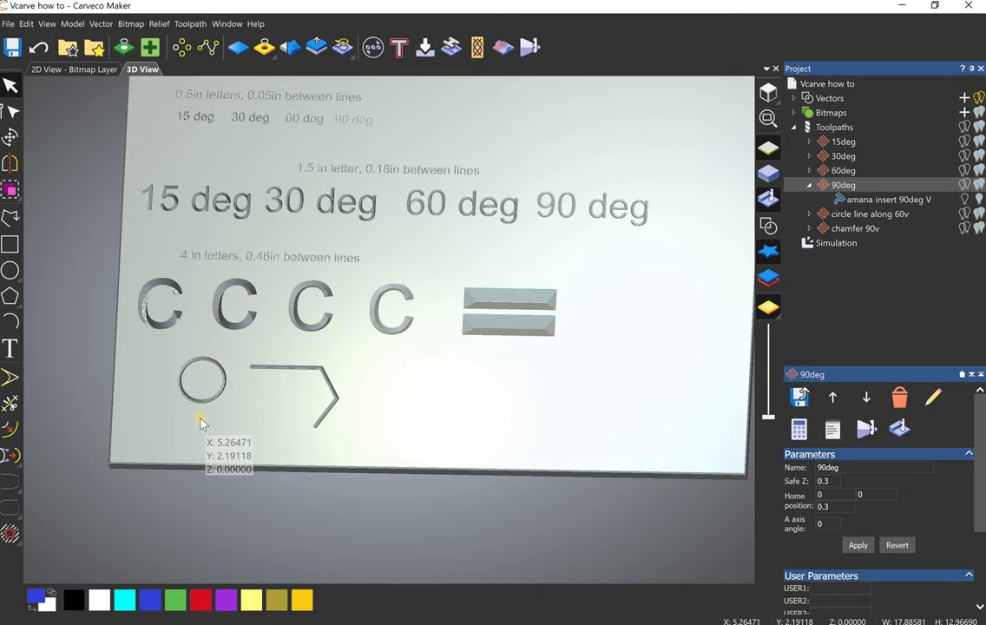
pyautogui.moveTo(199, 423); pyautogui.dragTo(200, 421)
pyautogui.scroll(4, 256, 411)
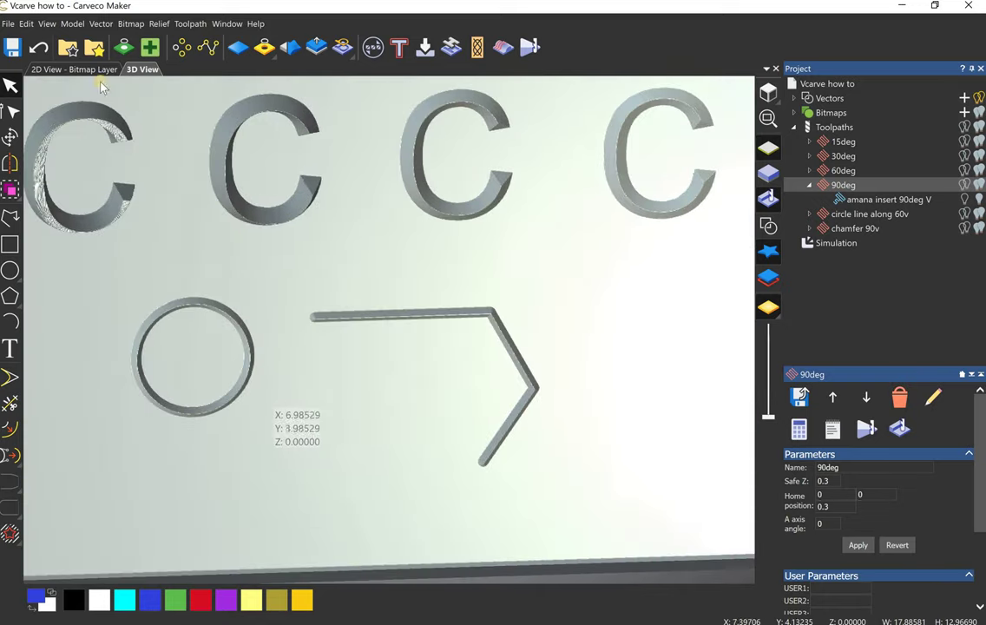
pyautogui.scroll(-5, 317, 512)
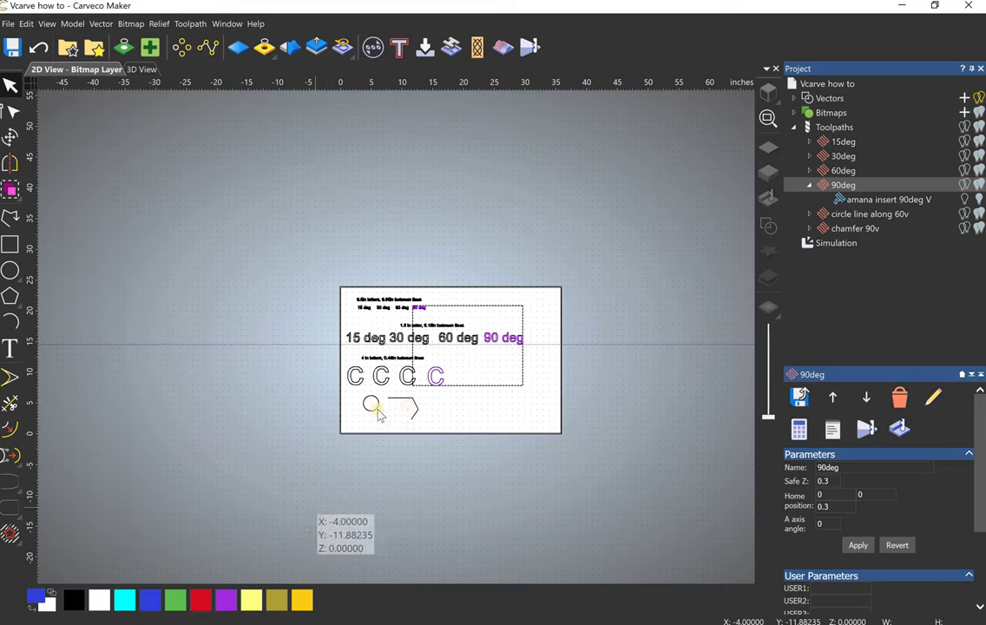
pyautogui.scroll(5, 447, 373)
pyautogui.click(451, 366)
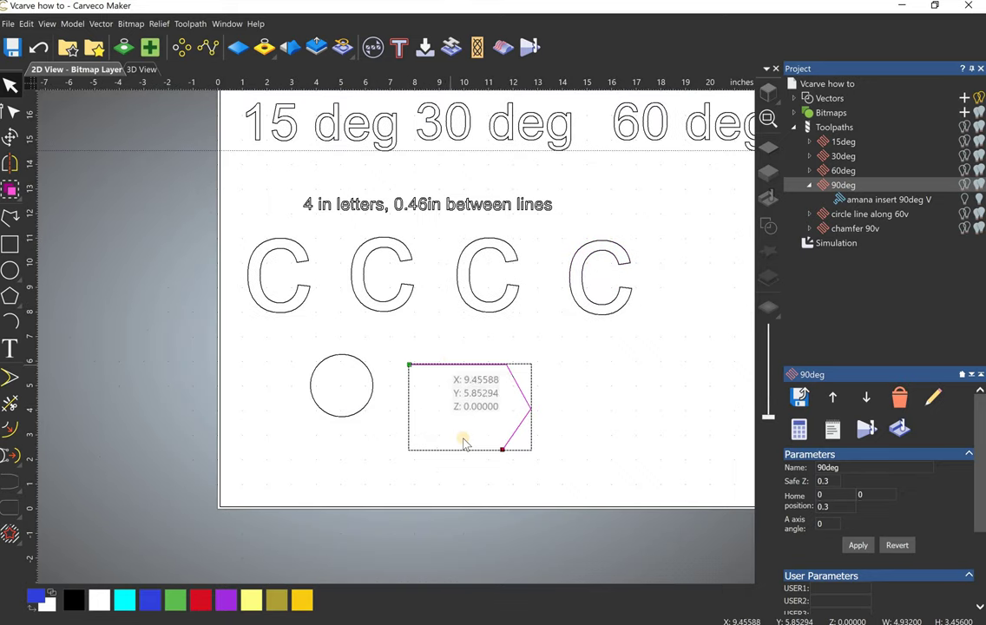
pyautogui.click(363, 412)
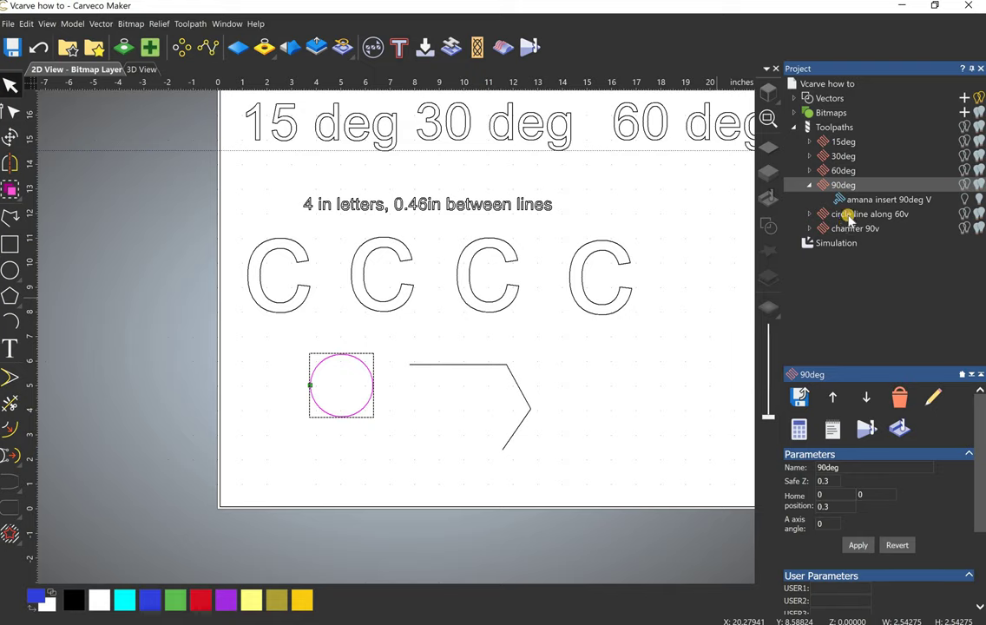
# Step: Display the "circle line along 60v" toolpath and review its profile type, cutting depths and V-bit in the profiling settings
pyautogui.click(962, 215)
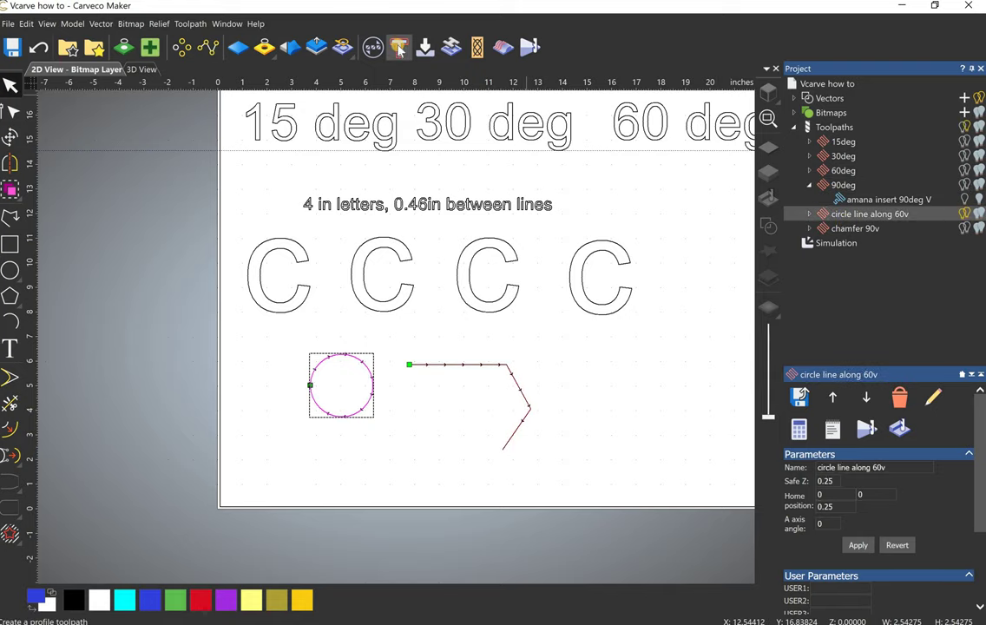
pyautogui.rightClick(858, 216)
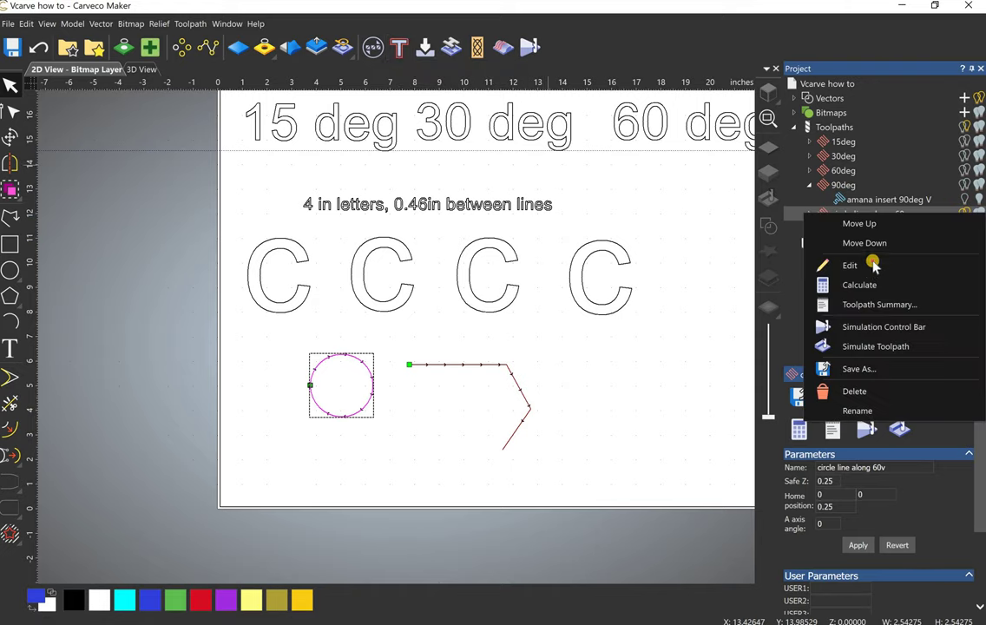
pyautogui.click(806, 263)
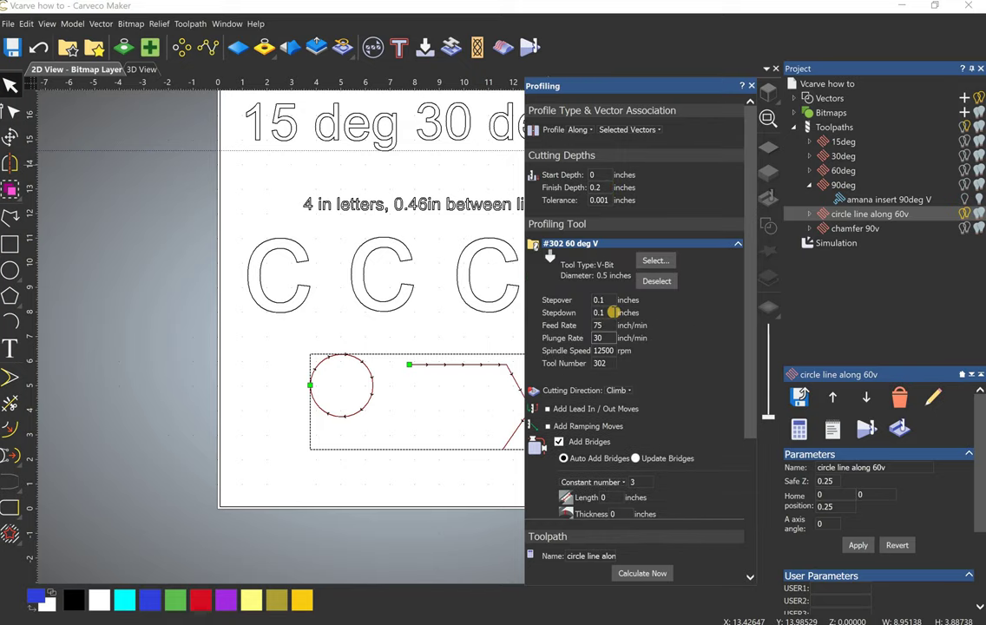
pyautogui.click(678, 234)
pyautogui.click(602, 188)
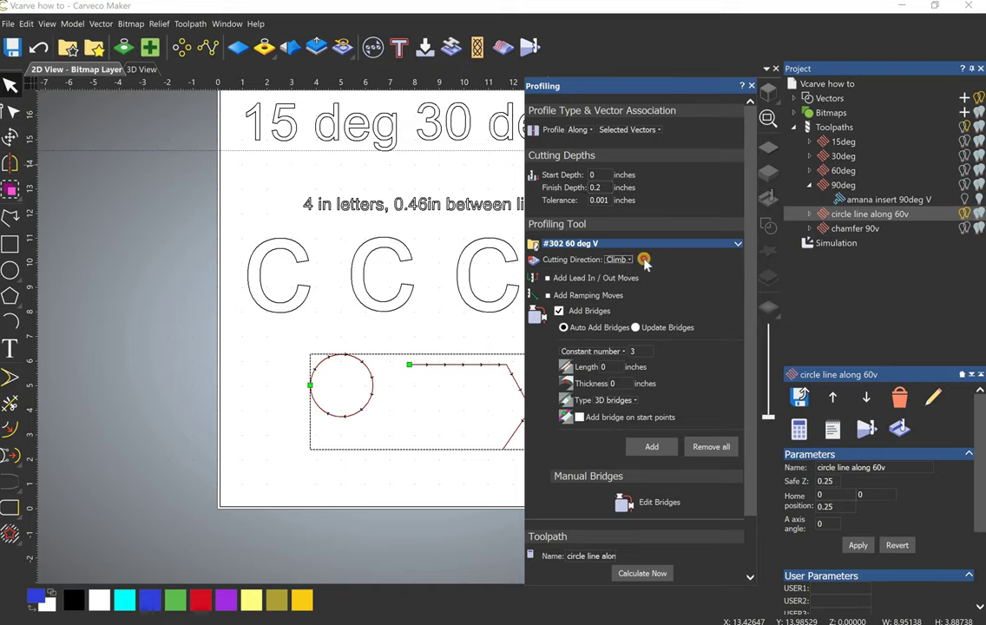
pyautogui.click(643, 234)
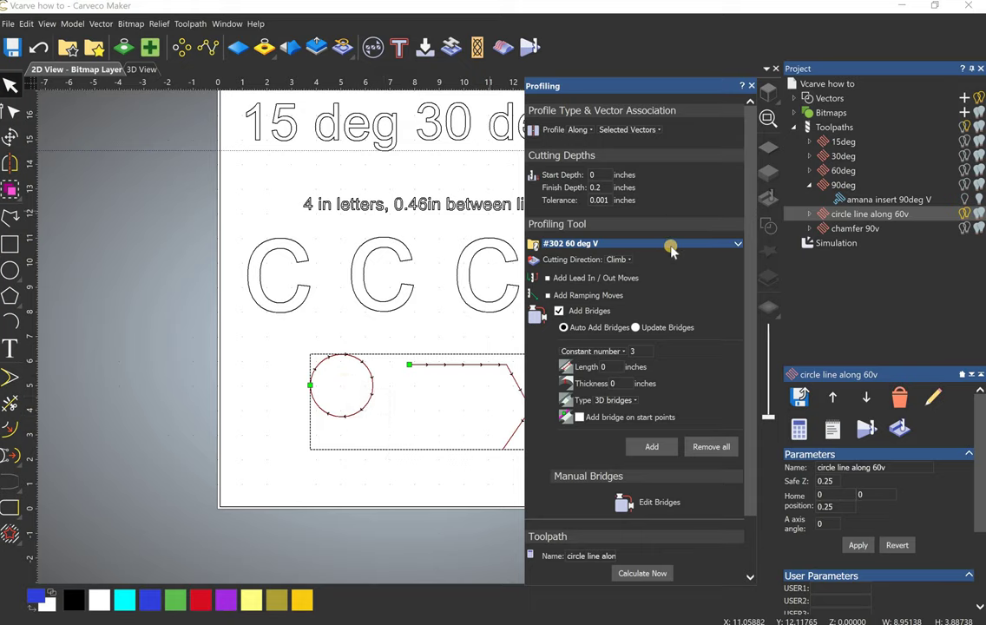
pyautogui.click(700, 247)
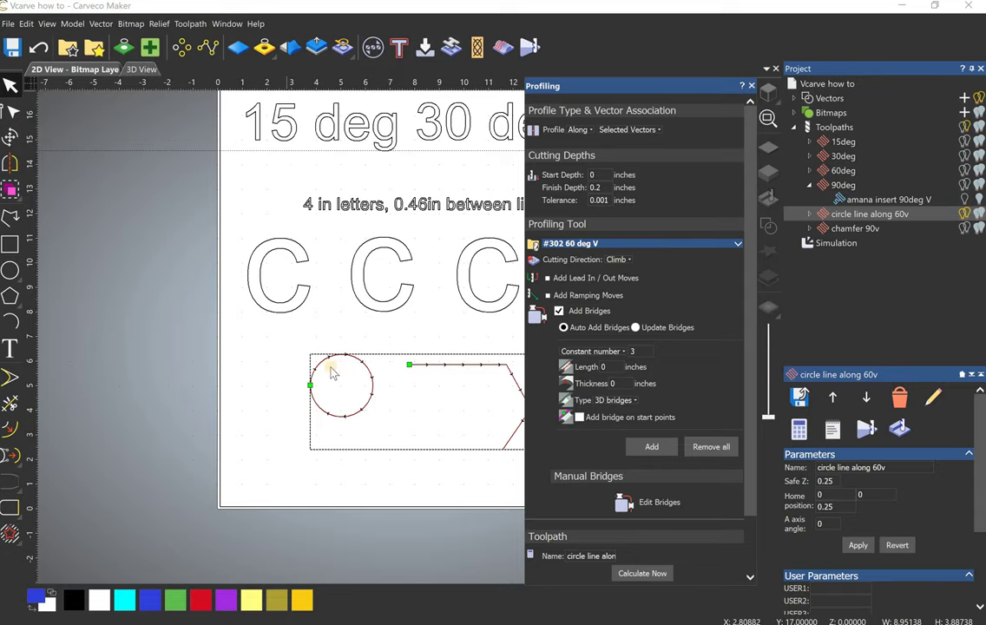
# Step: Examine the simulated V-grooves of the circle and angled line in 3D from several angles
pyautogui.press('F3')
pyautogui.scroll(5, 330, 411)
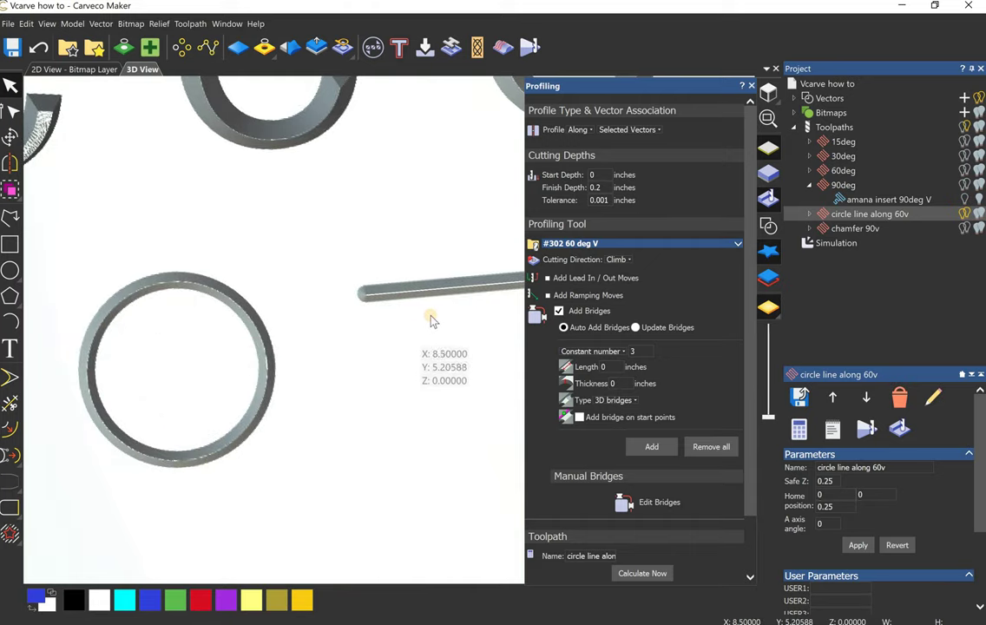
pyautogui.scroll(-5, 434, 325)
pyautogui.scroll(2, 440, 332)
pyautogui.scroll(-2, 451, 343)
pyautogui.scroll(3, 460, 352)
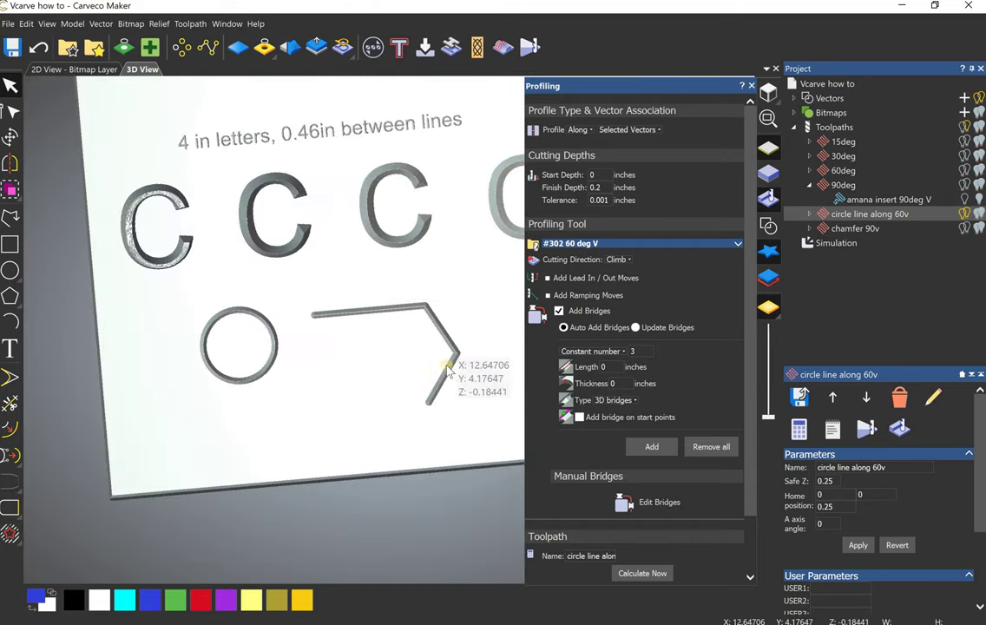
pyautogui.scroll(4, 415, 457)
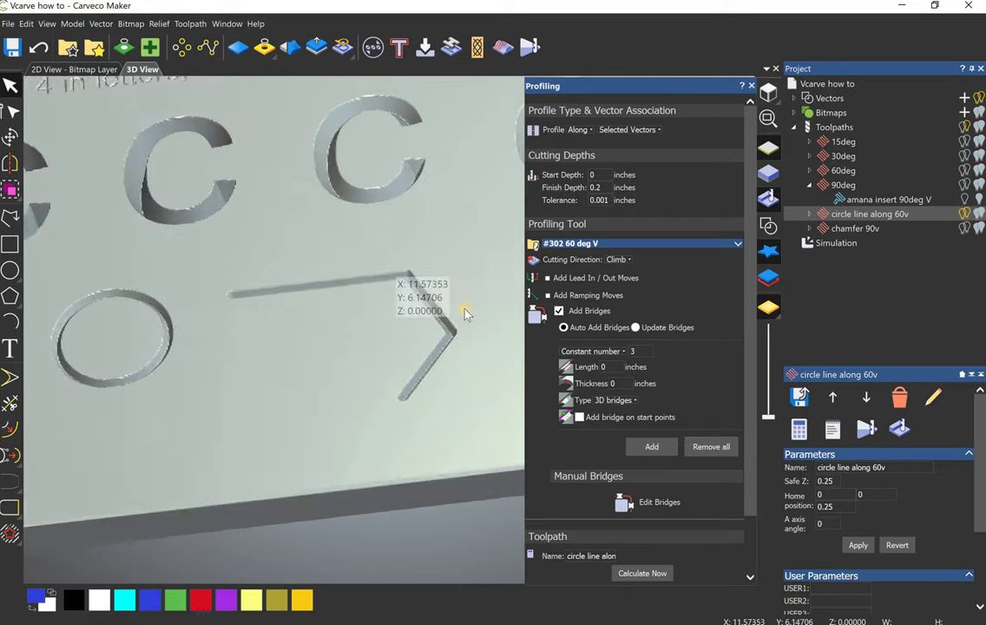
pyautogui.moveTo(466, 314); pyautogui.dragTo(424, 449)
pyautogui.moveTo(271, 260); pyautogui.dragTo(451, 287)
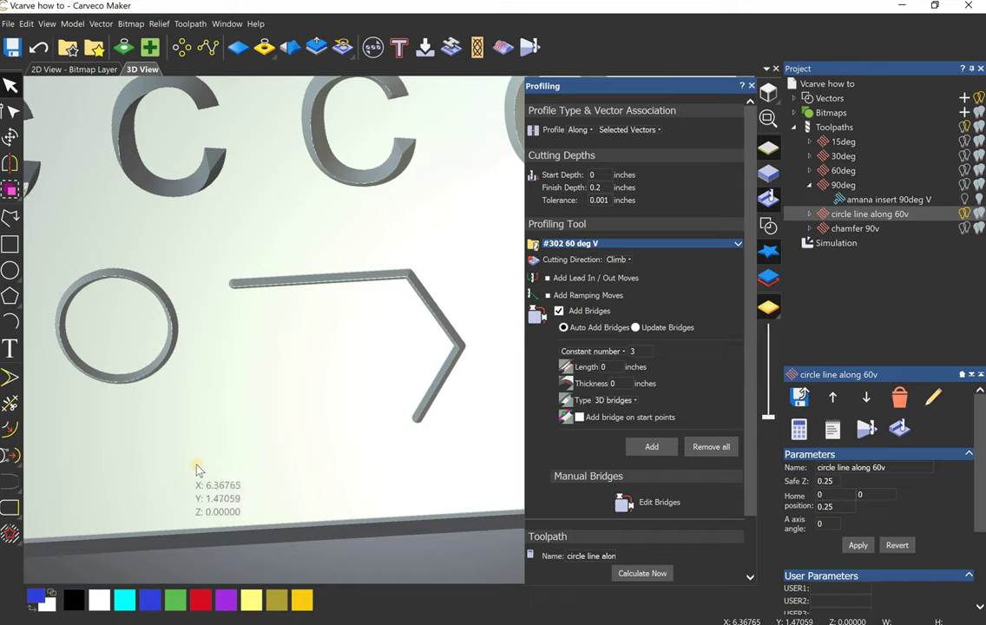
pyautogui.scroll(-3, 259, 427)
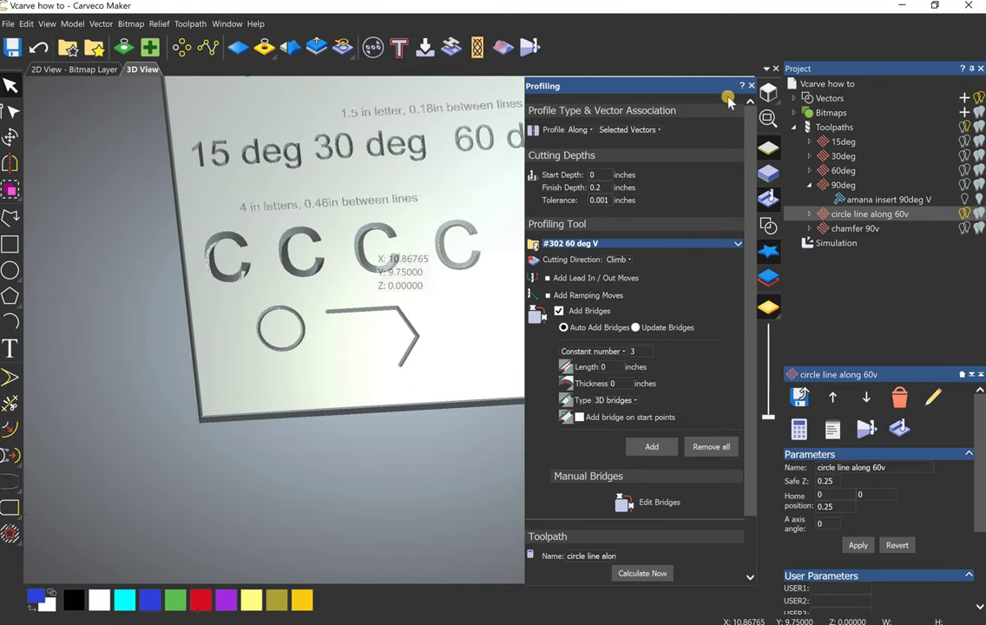
# Step: Open the "chamfer 90v" toolpath's profiling settings and inspect the simulated chamfer at the board's lower-left corner in 3D
pyautogui.click(854, 231)
pyautogui.rightClick(849, 232)
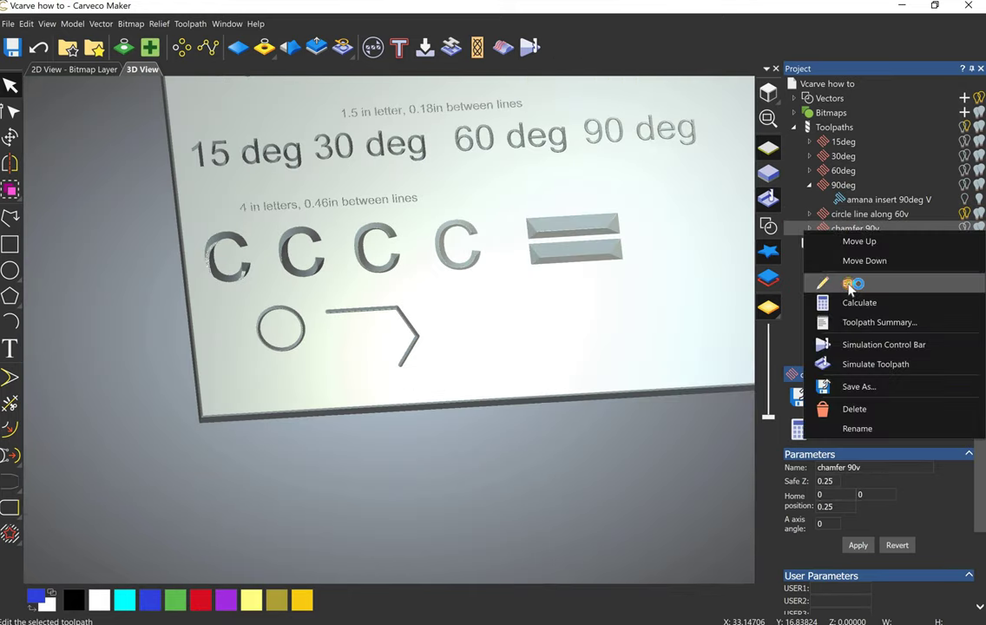
pyautogui.click(850, 283)
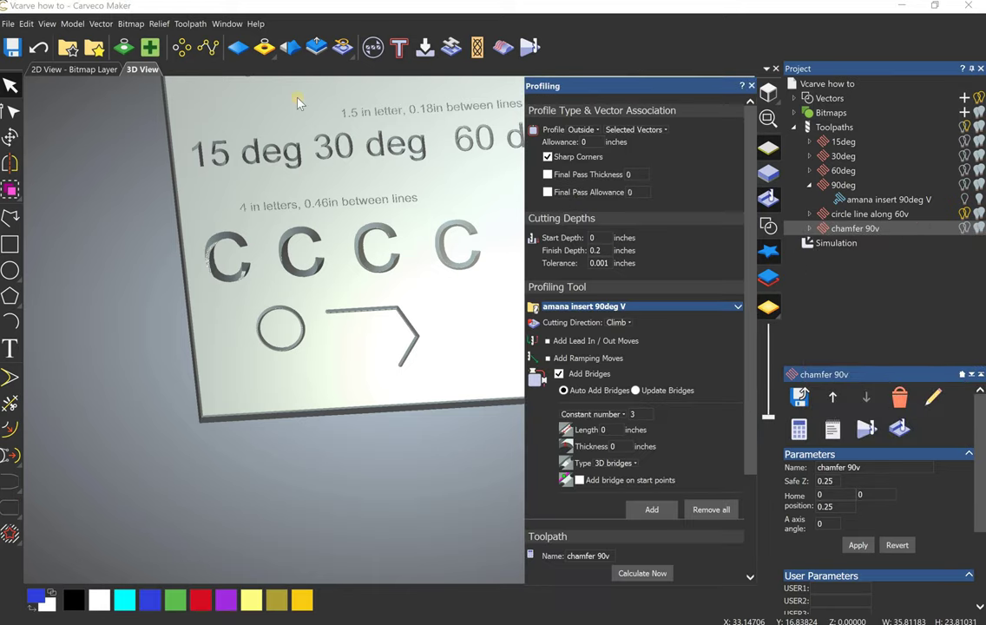
pyautogui.scroll(6, 183, 352)
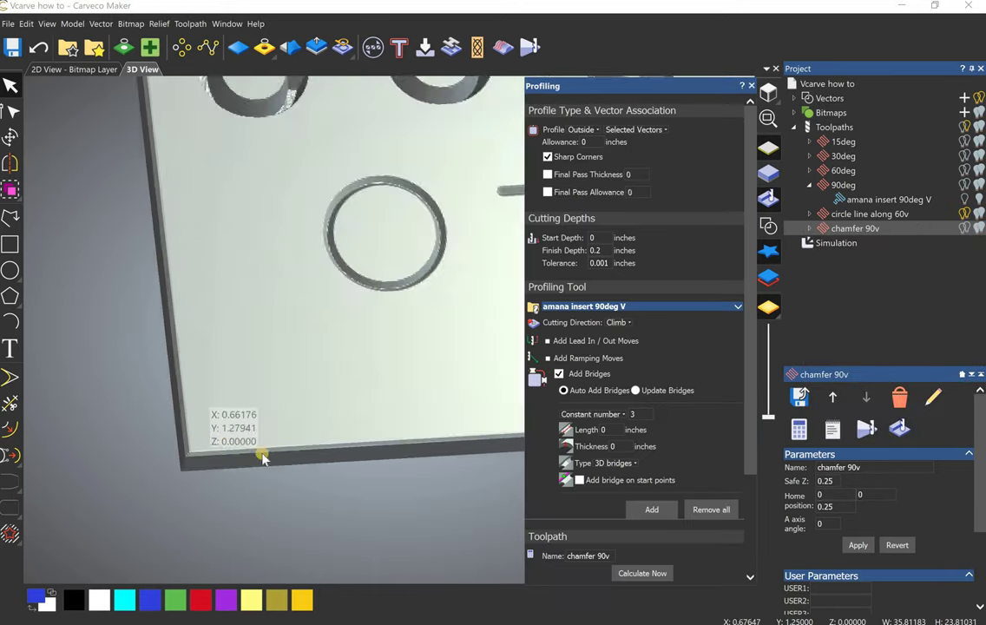
pyautogui.moveTo(142, 298); pyautogui.dragTo(145, 379)
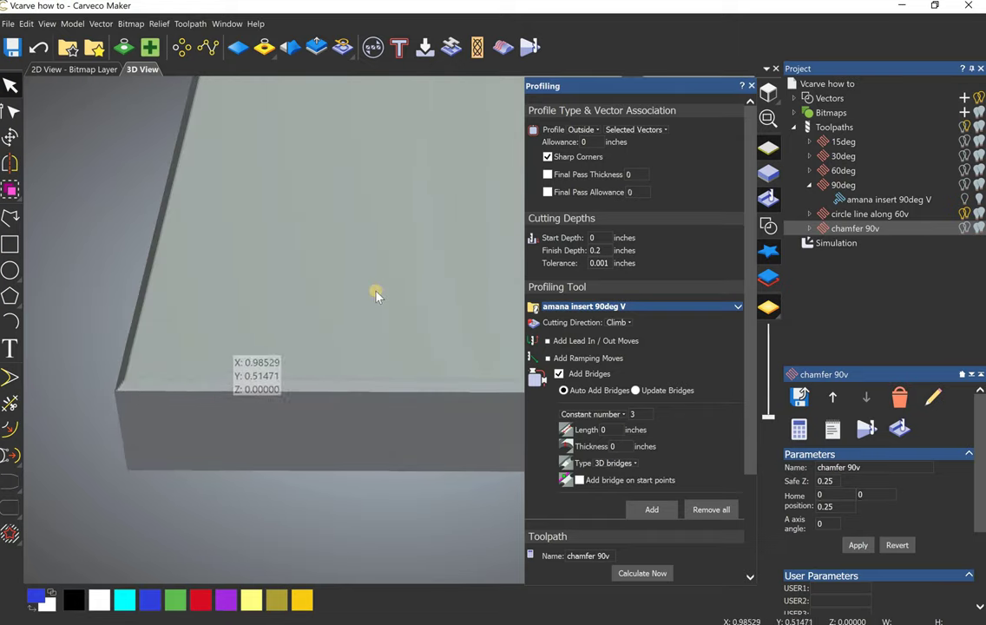
pyautogui.scroll(-5, 392, 311)
pyautogui.scroll(-3, 399, 306)
# Step: Examine in 2D how the chamfer's rectangle vector sits inside the board edge at the lower-left corner
pyautogui.press('F2')
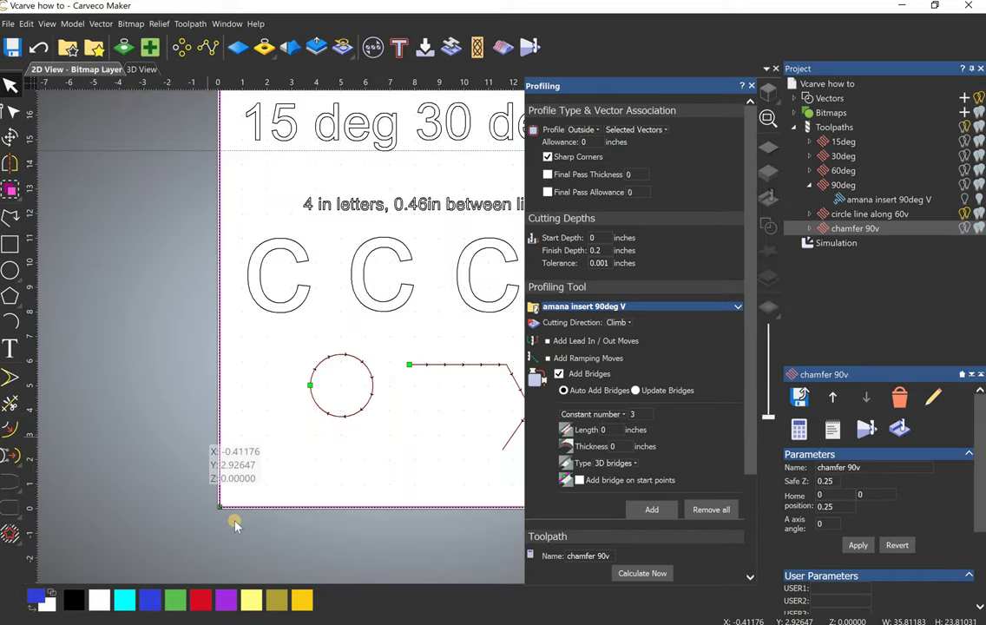
pyautogui.scroll(10, 209, 462)
pyautogui.moveTo(159, 238); pyautogui.dragTo(323, 300, button='middle')
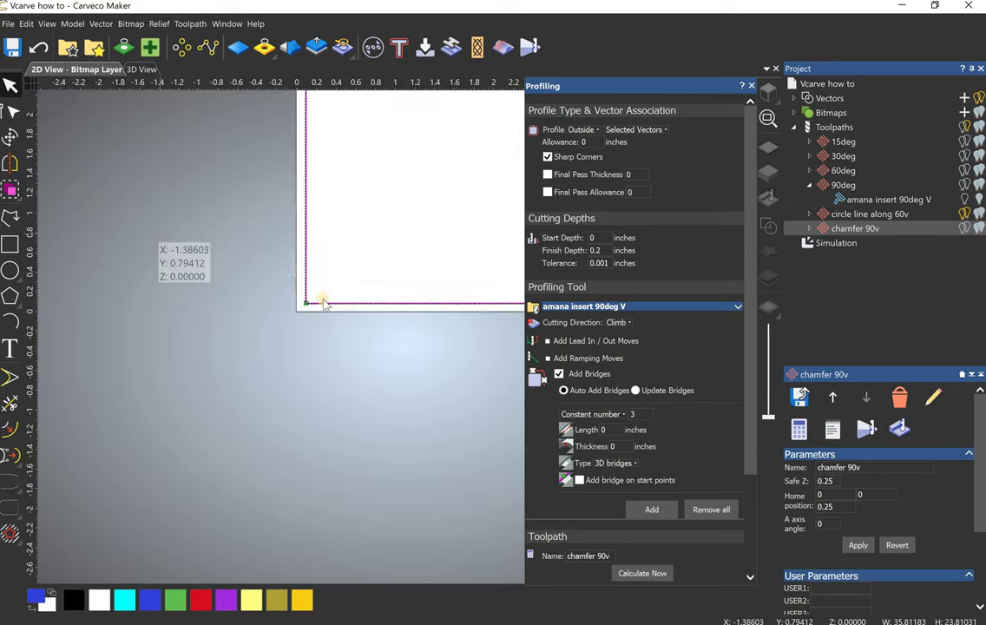
pyautogui.scroll(2, 224, 276)
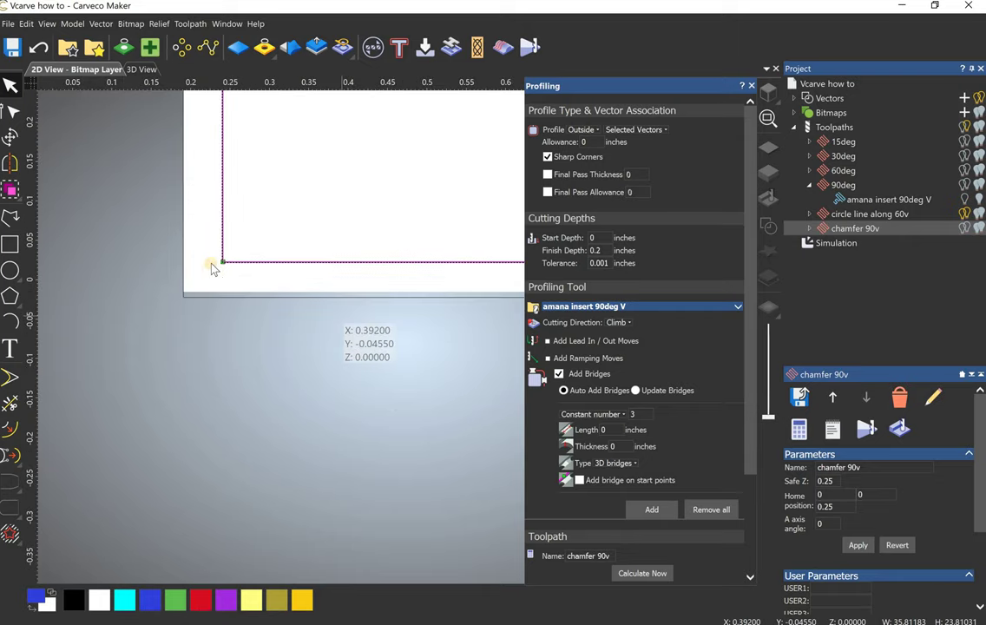
pyautogui.moveTo(212, 268); pyautogui.dragTo(126, 214, button='middle')
pyautogui.scroll(-3, 389, 335)
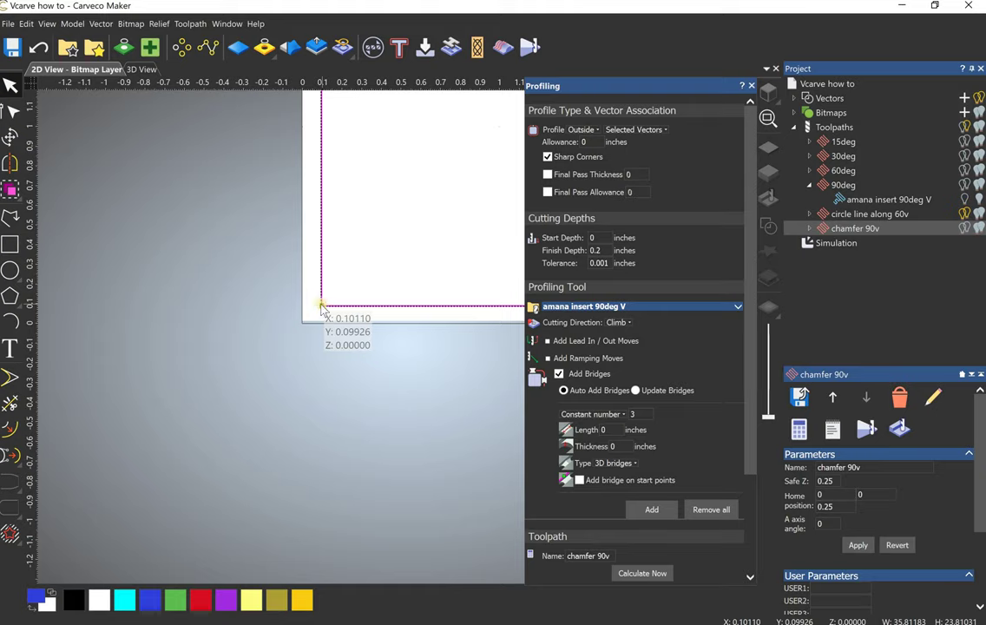
pyautogui.scroll(3, 395, 260)
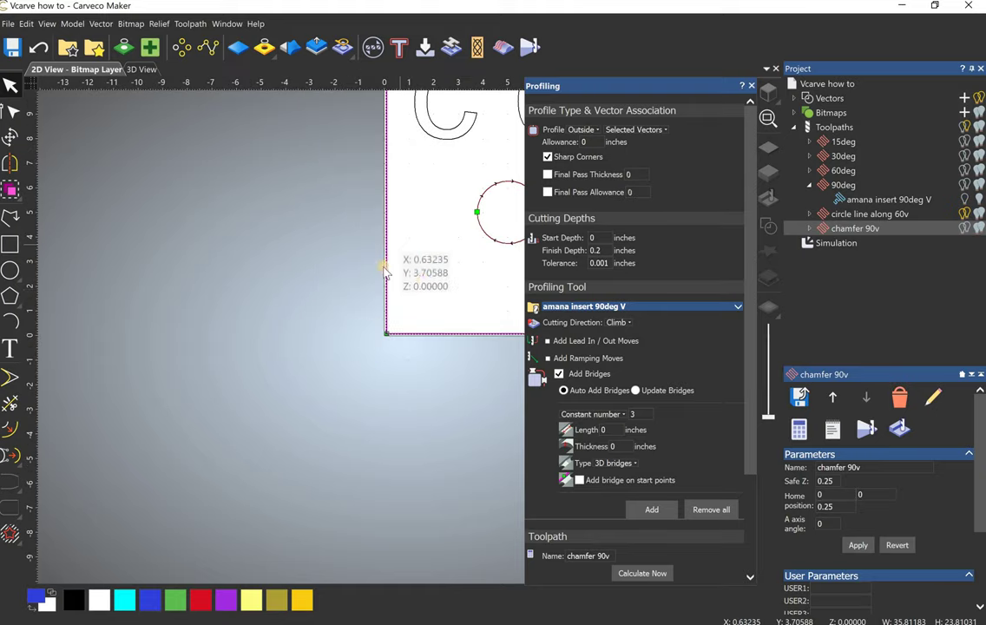
pyautogui.scroll(-5, 373, 347)
# Step: Measure the horizontal distance from the chamfer vector's lower-left corner to the board's left edge
pyautogui.scroll(2, 286, 356)
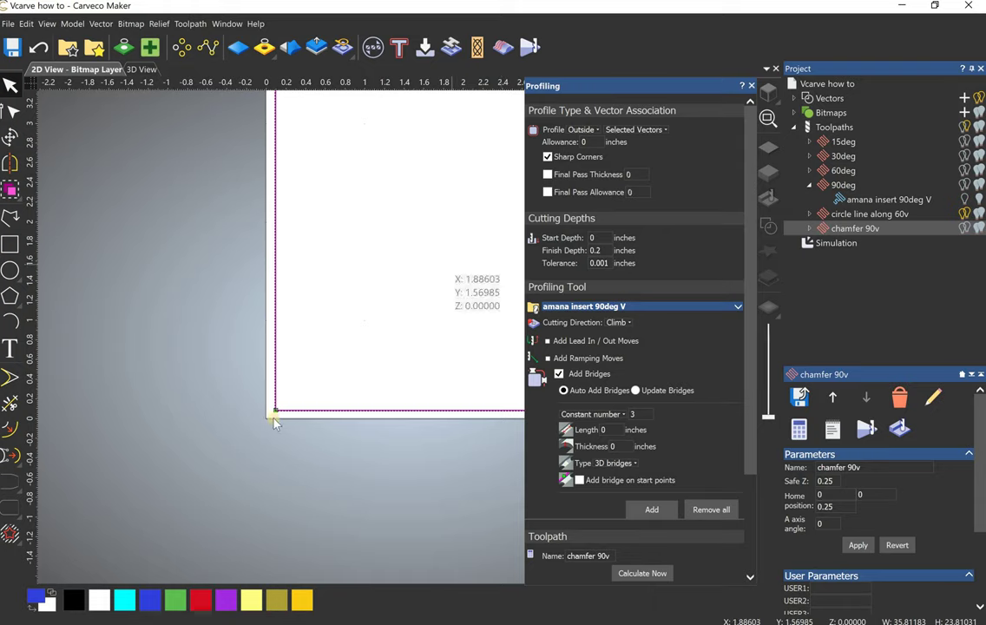
pyautogui.scroll(3, 272, 413)
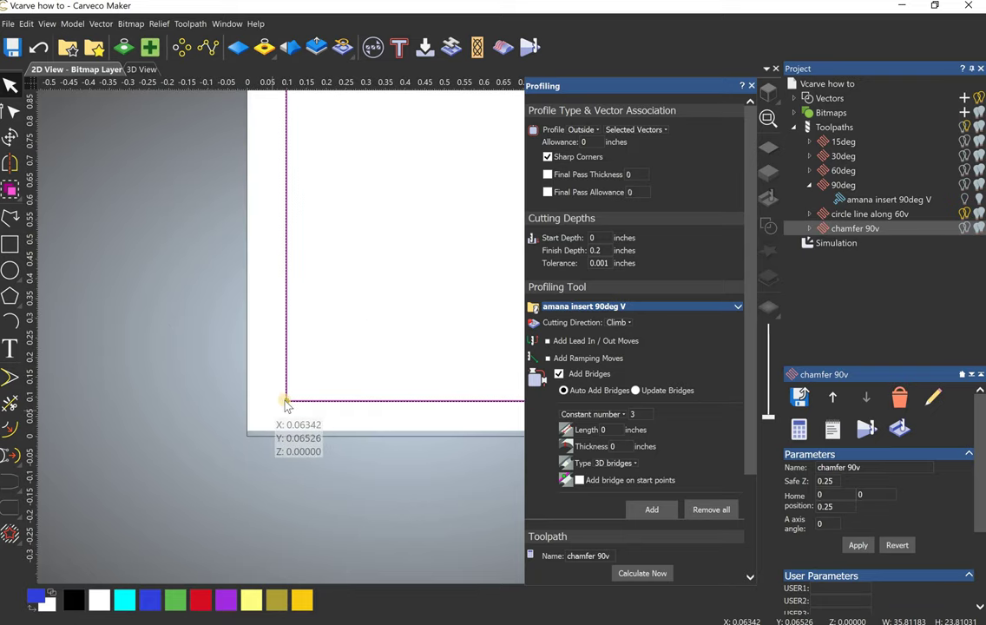
pyautogui.press('m')
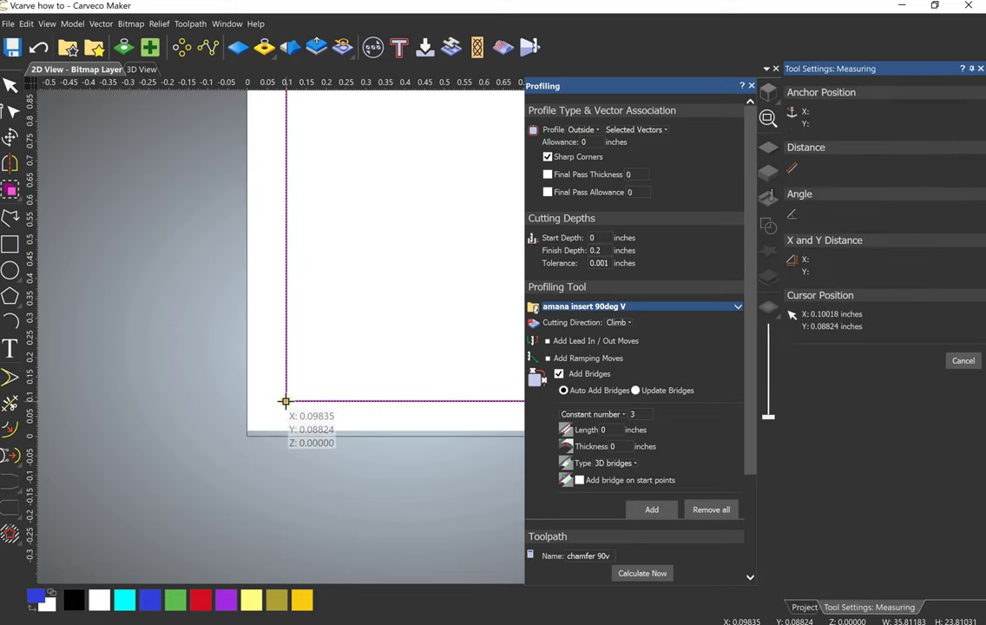
pyautogui.click(239, 400)
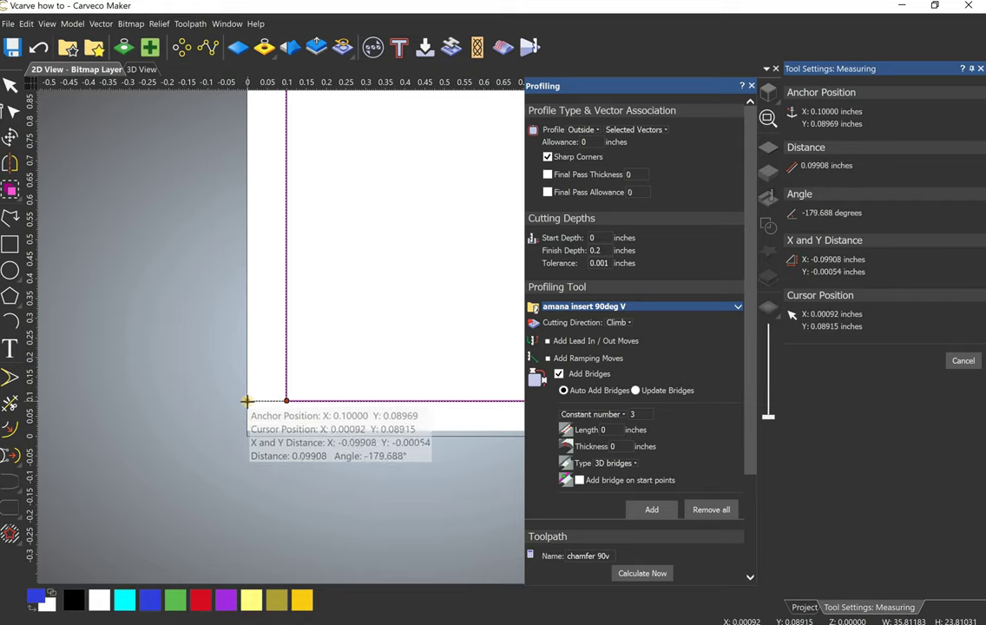
# Step: Close the measuring tool and examine in 2D the gap between the chamfer vector and the board's lower-left corner
pyautogui.click(962, 360)
pyautogui.scroll(-5, 337, 391)
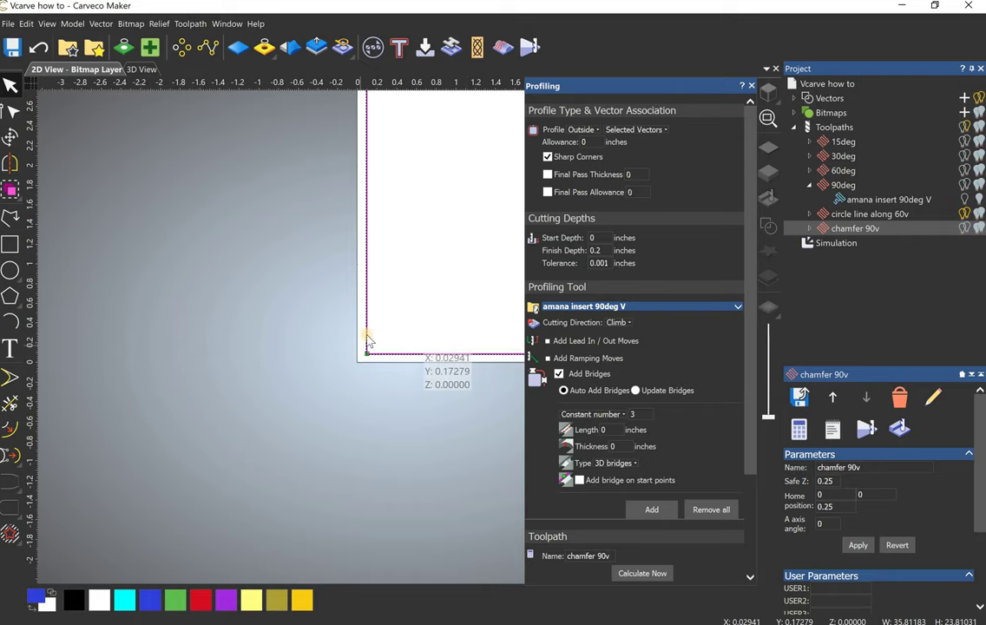
pyautogui.scroll(5, 430, 337)
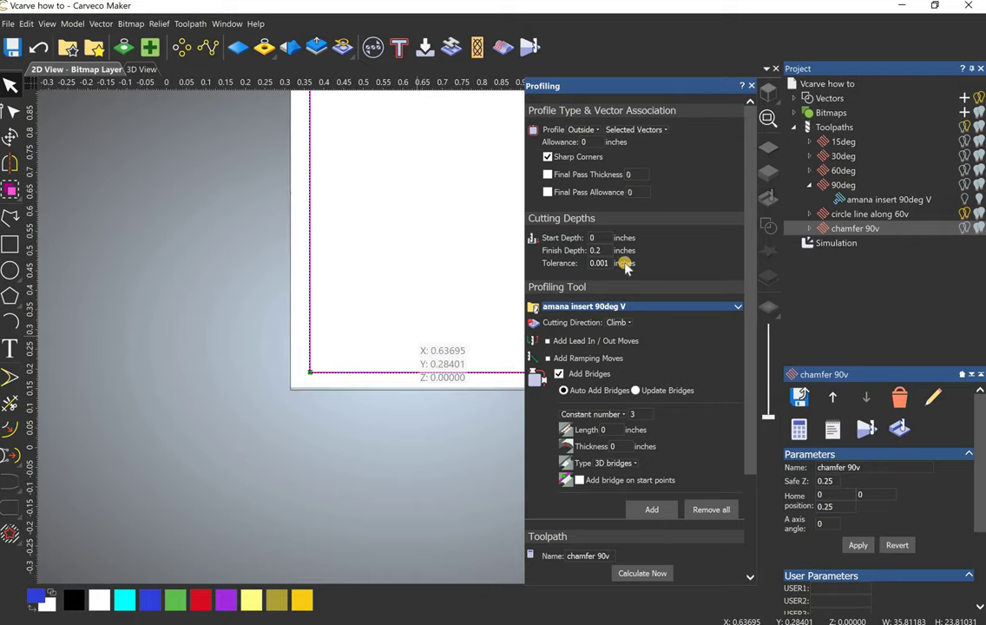
pyautogui.scroll(3, 373, 291)
pyautogui.scroll(-4, 340, 369)
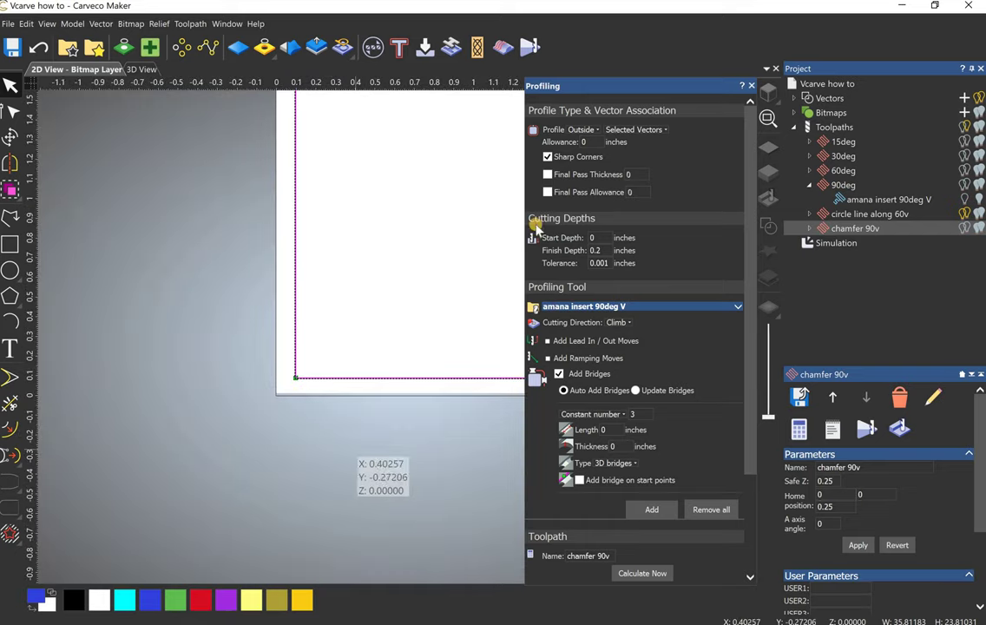
# Step: Inspect the simulated chamfer at the board's lower-left corner in 3D, and return to a top view of the whole board without the profiling settings
pyautogui.click(141, 69)
pyautogui.scroll(10, 355, 331)
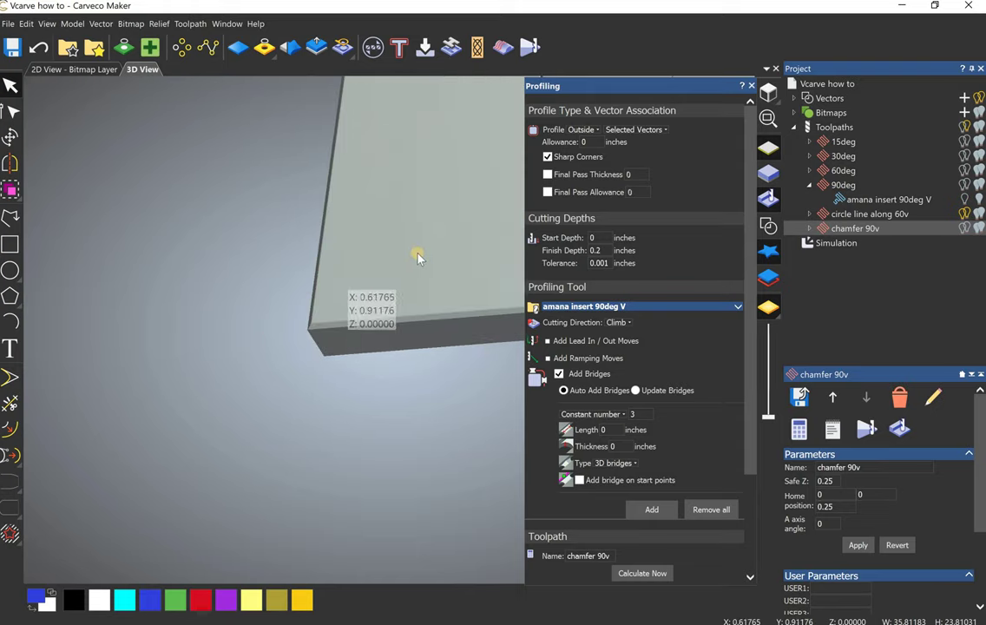
pyautogui.moveTo(403, 287)
pyautogui.mouseDown()
pyautogui.moveTo(424, 220)
pyautogui.moveTo(418, 304)
pyautogui.moveTo(378, 320)
pyautogui.moveTo(391, 326)
pyautogui.moveTo(403, 289)
pyautogui.moveTo(396, 278)
pyautogui.mouseUp()
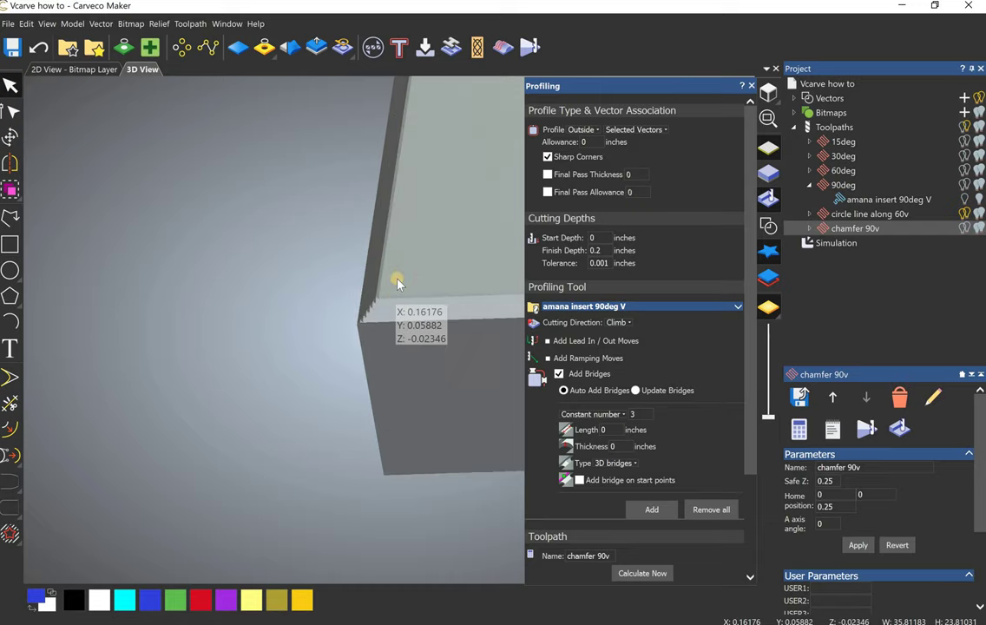
pyautogui.moveTo(420, 222); pyautogui.dragTo(443, 266)
pyautogui.scroll(-5, 444, 271)
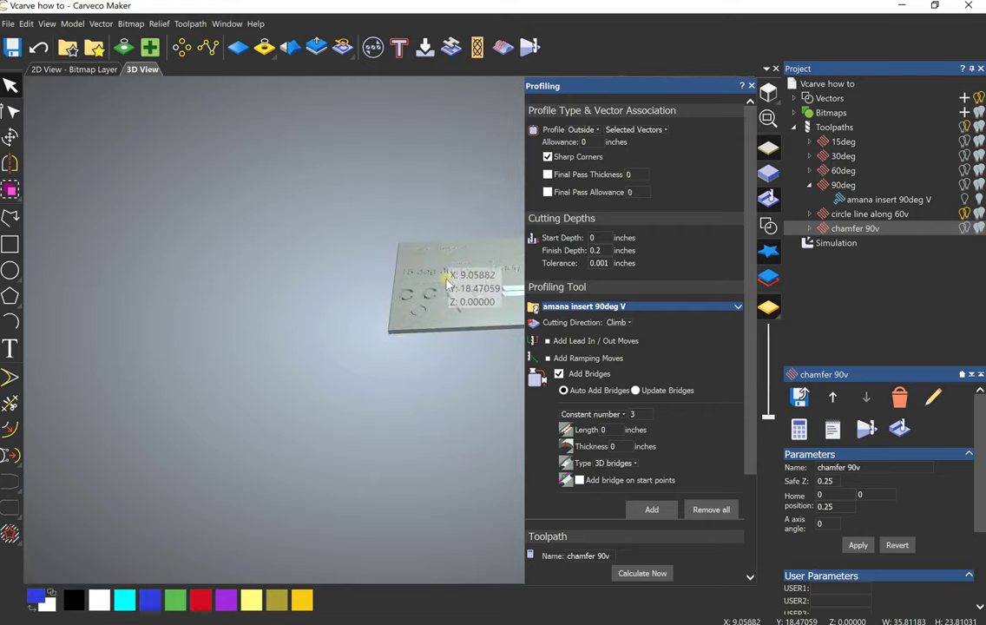
pyautogui.moveTo(451, 320); pyautogui.dragTo(434, 410)
pyautogui.scroll(-2, 434, 410)
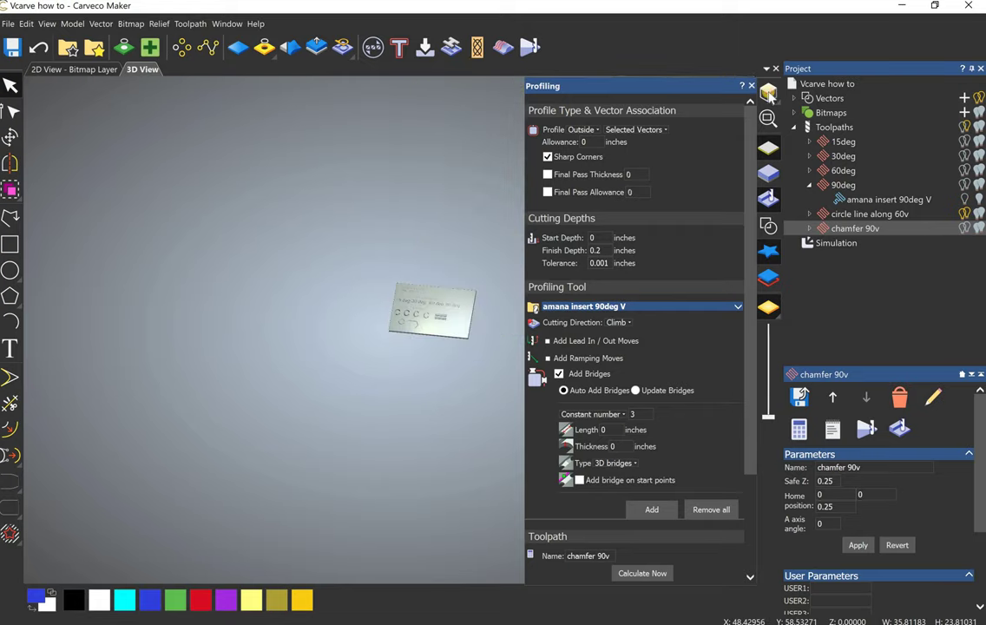
pyautogui.click(749, 91)
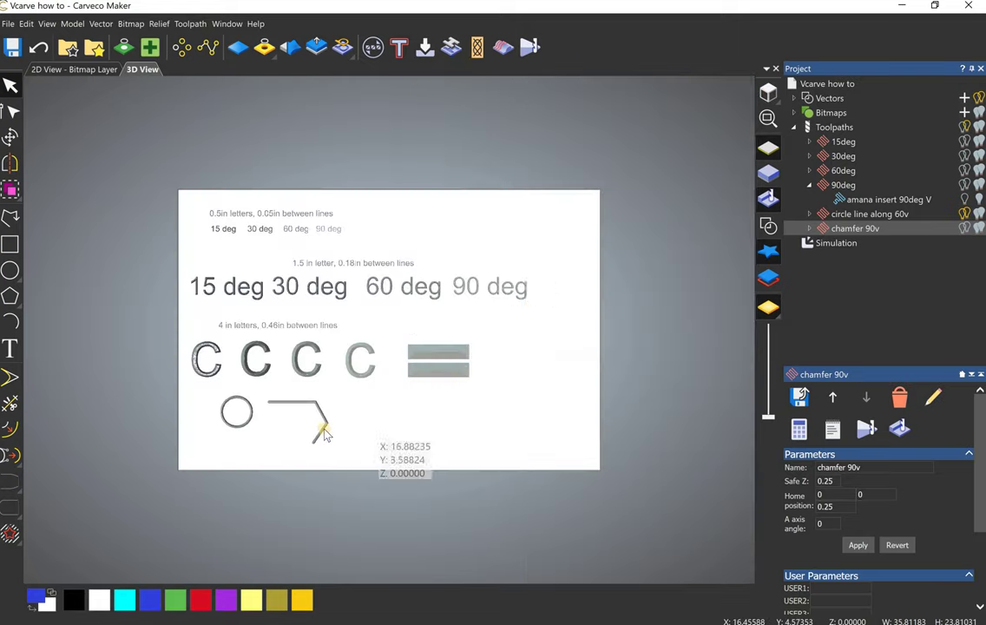
pyautogui.scroll(2, 323, 434)
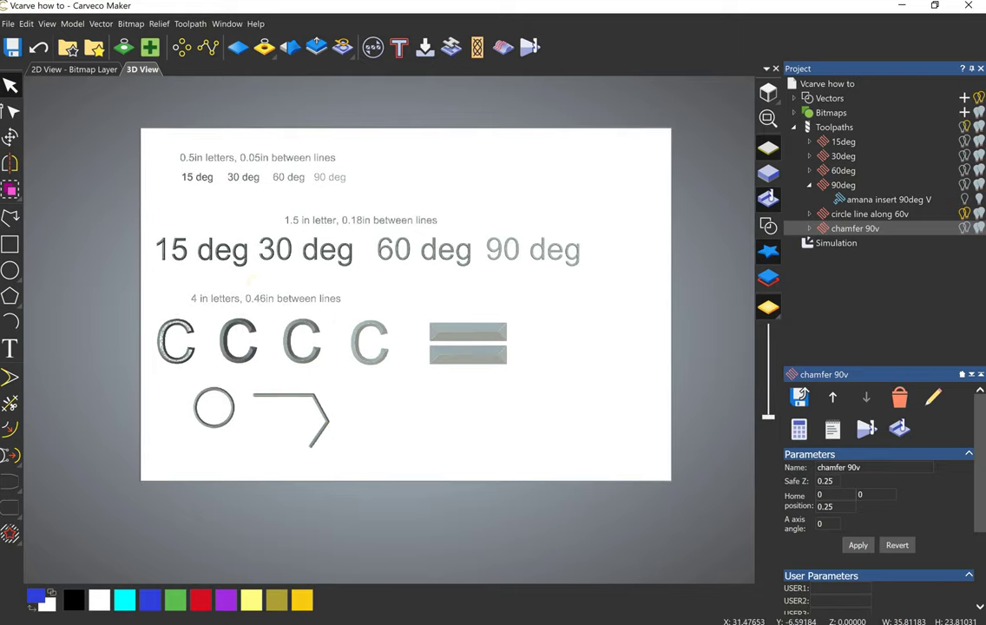
# Step: Switch to the "logo v3" project, close its V-Bit Carving settings and inspect the simulated saw blade logo in 3D
pyautogui.moveTo(573, 624)
pyautogui.click(890, 585)
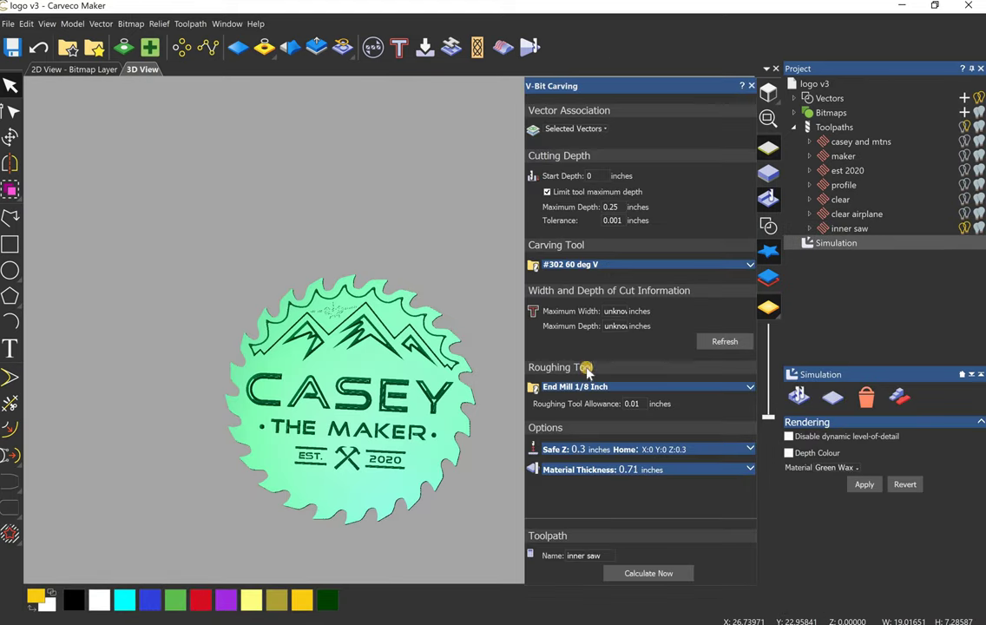
pyautogui.moveTo(359, 423); pyautogui.dragTo(382, 408)
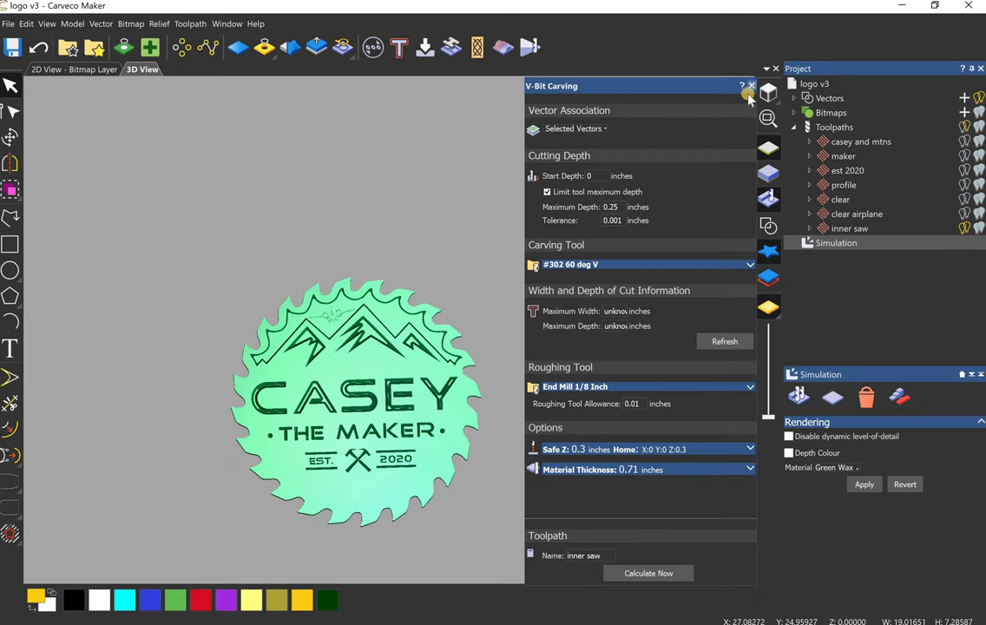
pyautogui.click(751, 87)
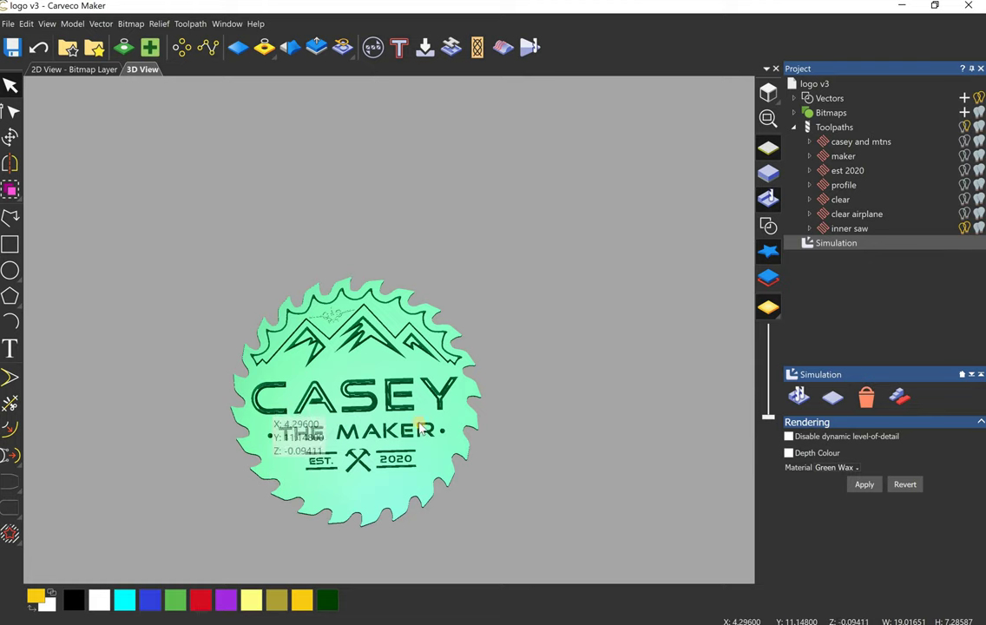
pyautogui.scroll(5, 419, 429)
pyautogui.moveTo(451, 434); pyautogui.dragTo(546, 379)
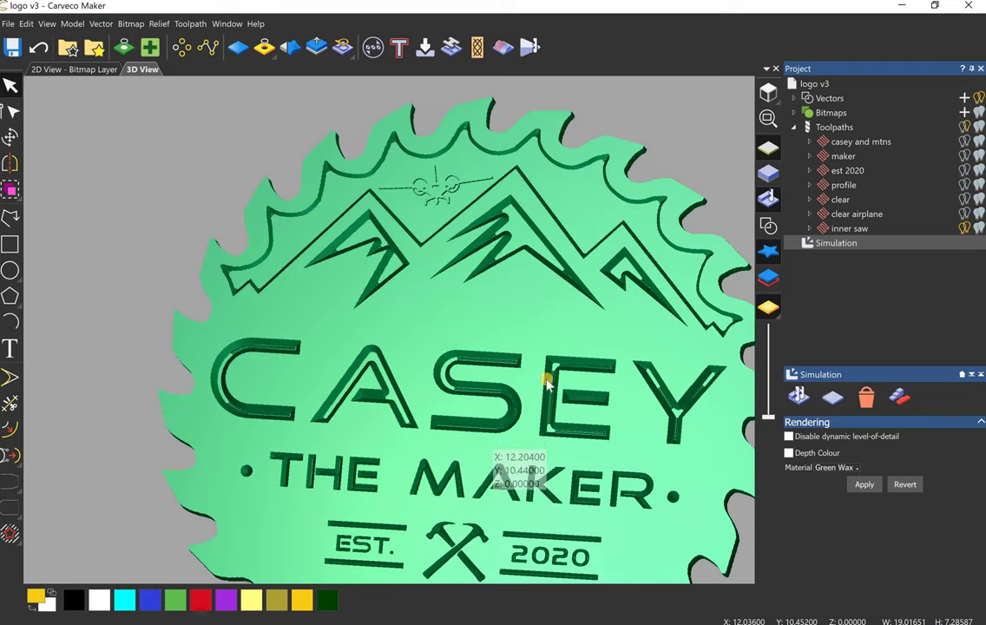
# Step: Open the V-Bit Carving settings of the large lettering and mountains toolpath and expand its list of tools
pyautogui.click(866, 146)
pyautogui.rightClick(863, 156)
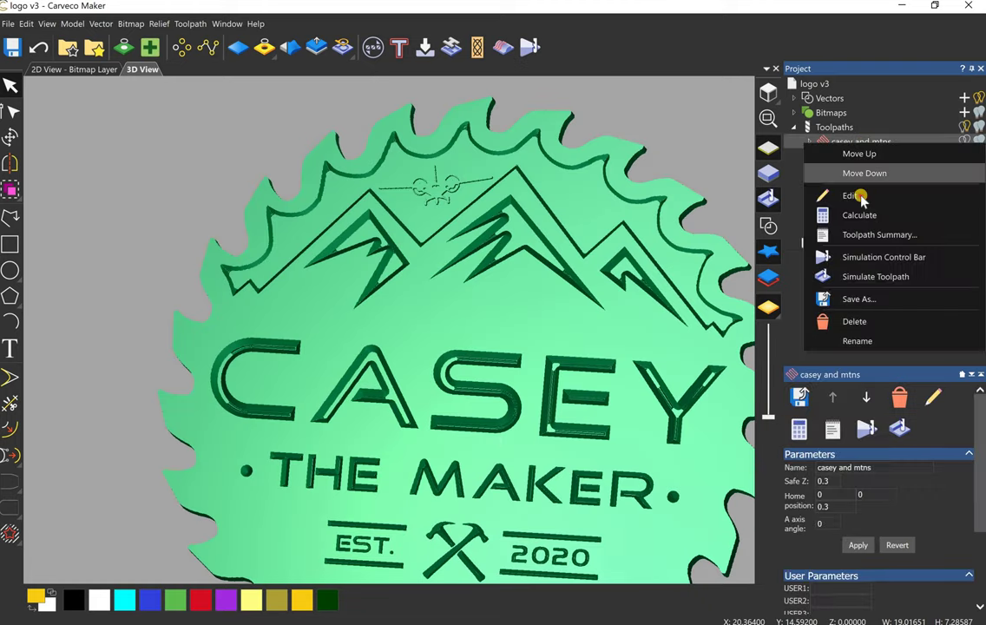
pyautogui.click(860, 193)
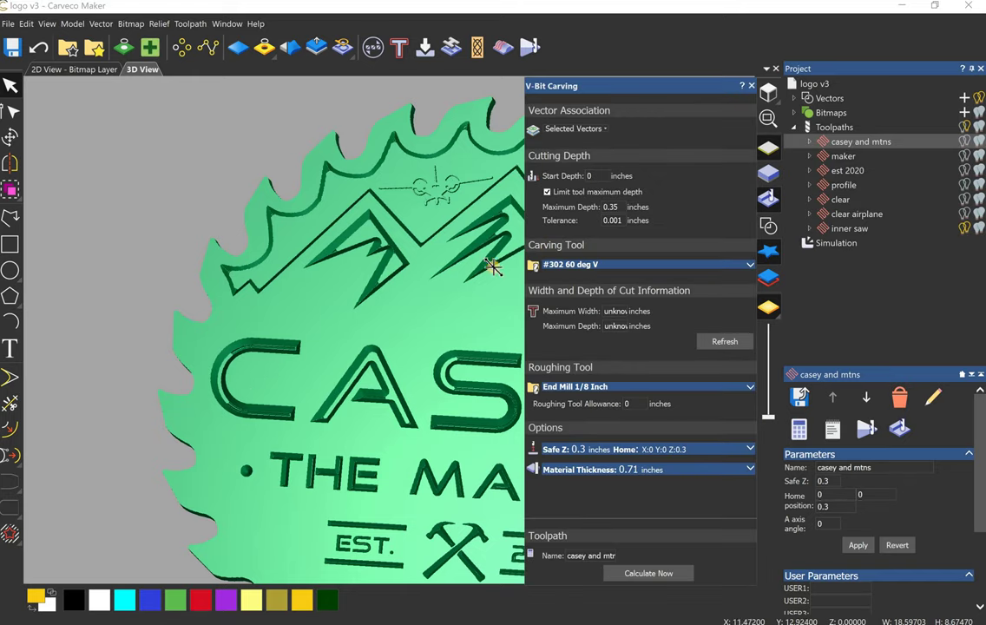
pyautogui.doubleClick(862, 147)
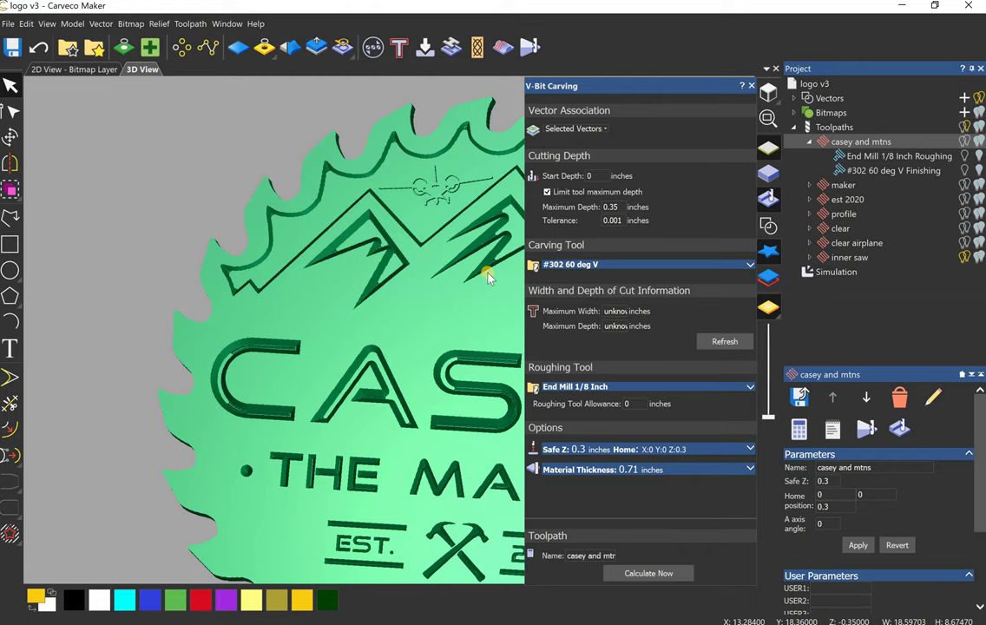
# Step: Examine the carved mountain peaks and large lettering up close in 3D, then close the V-Bit Carving settings
pyautogui.scroll(5, 364, 244)
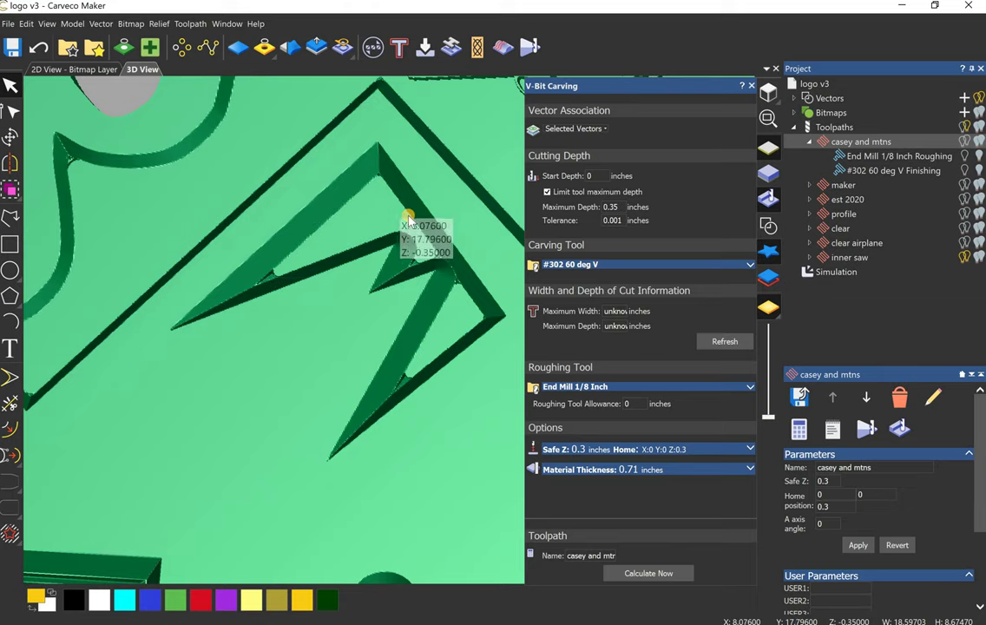
pyautogui.scroll(-1, 407, 222)
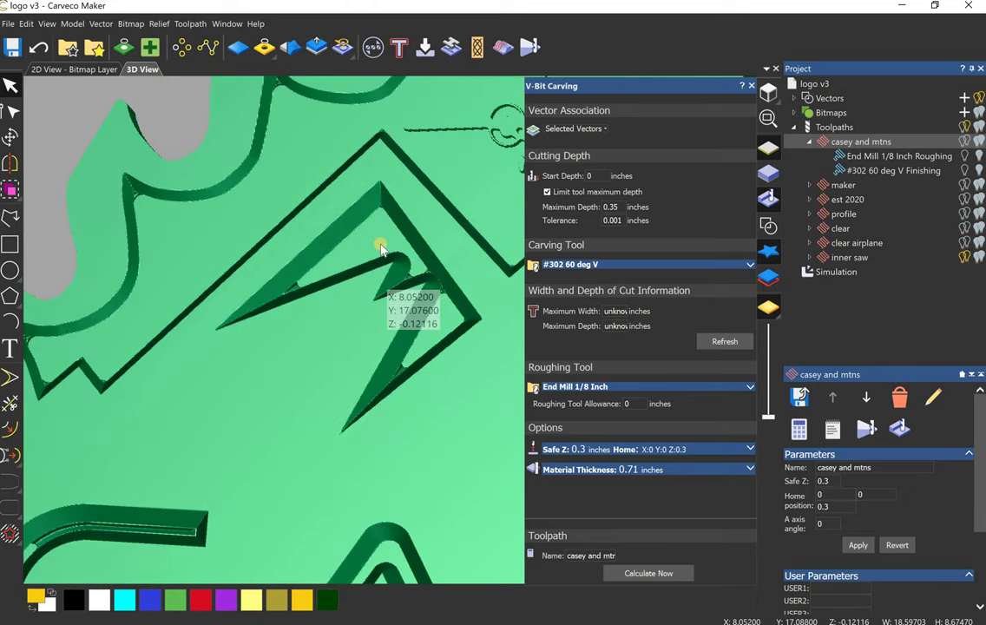
pyautogui.moveTo(391, 280)
pyautogui.mouseDown()
pyautogui.moveTo(407, 167)
pyautogui.moveTo(415, 313)
pyautogui.moveTo(348, 278)
pyautogui.moveTo(417, 286)
pyautogui.mouseUp()
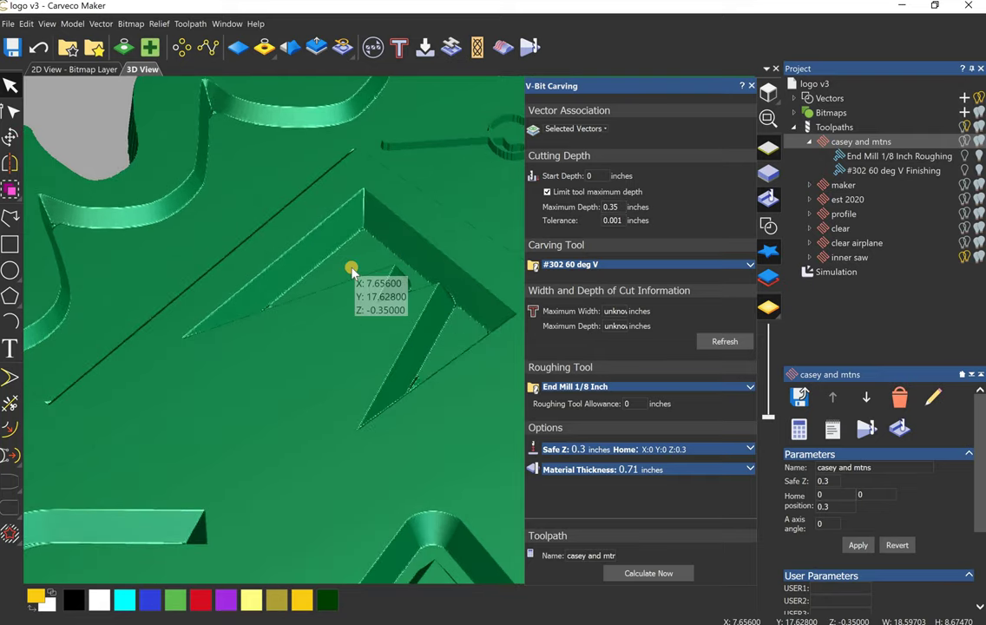
pyautogui.scroll(-5, 259, 449)
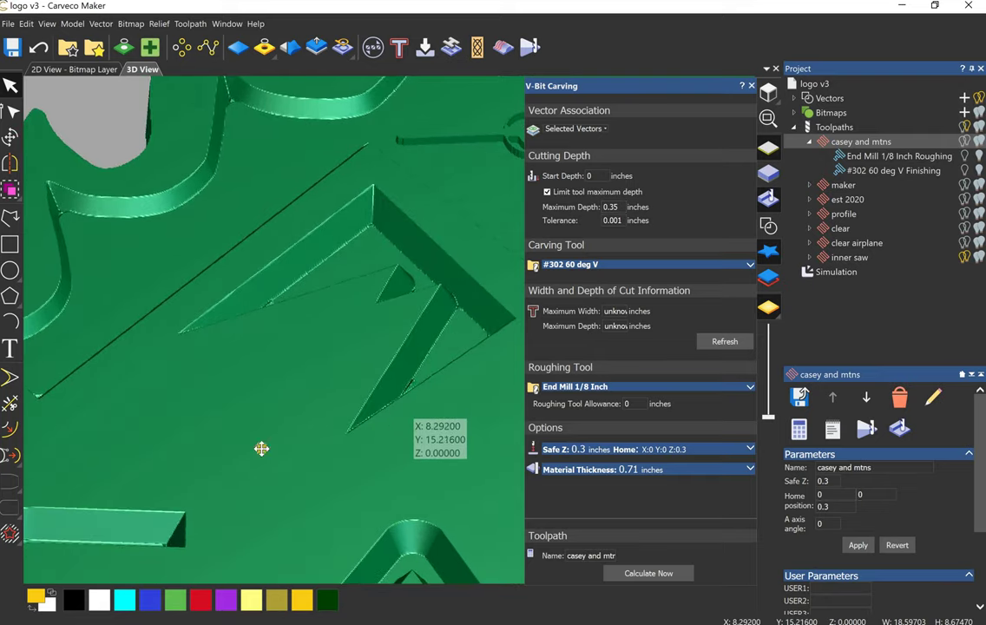
pyautogui.scroll(4, 264, 452)
pyautogui.moveTo(291, 539); pyautogui.dragTo(222, 377)
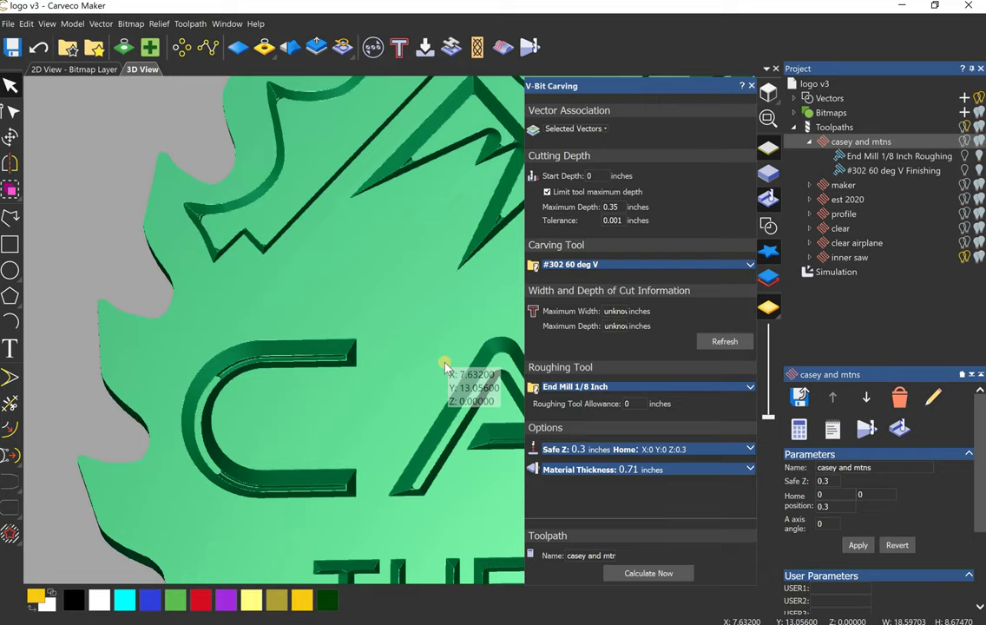
pyautogui.scroll(-5, 442, 369)
pyautogui.scroll(-2, 417, 261)
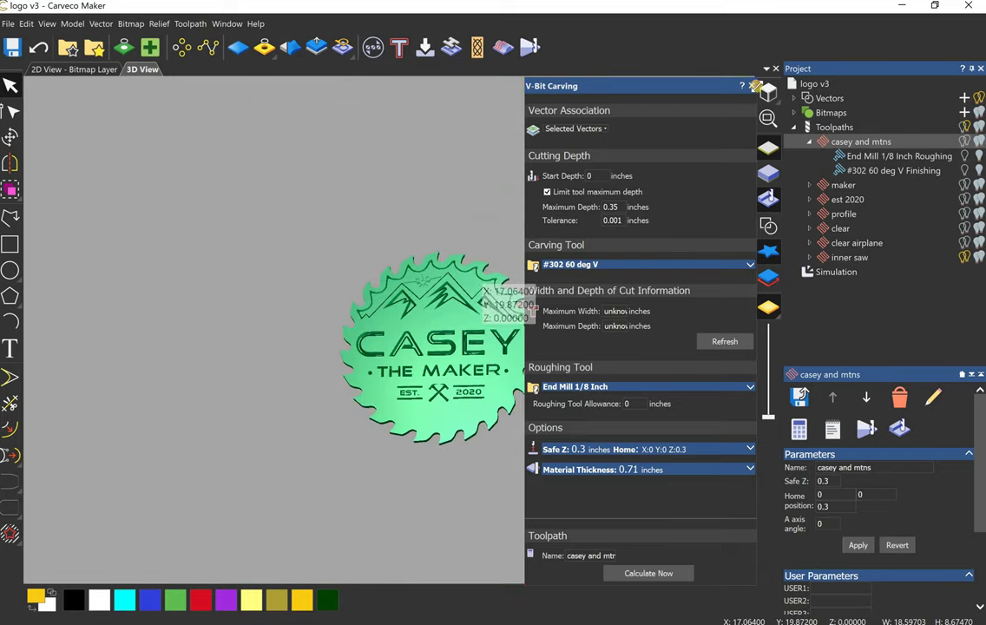
pyautogui.click(751, 85)
pyautogui.scroll(5, 435, 259)
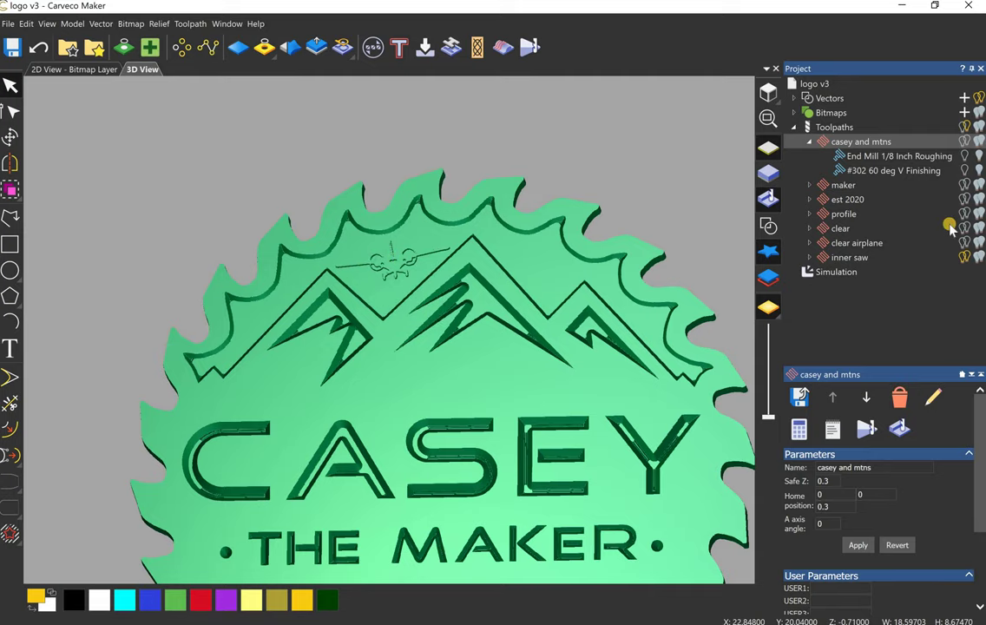
# Step: Hide the "inner saw" toolpath in the 2D view and deselect all vectors around the mountains and airplane
pyautogui.click(74, 70)
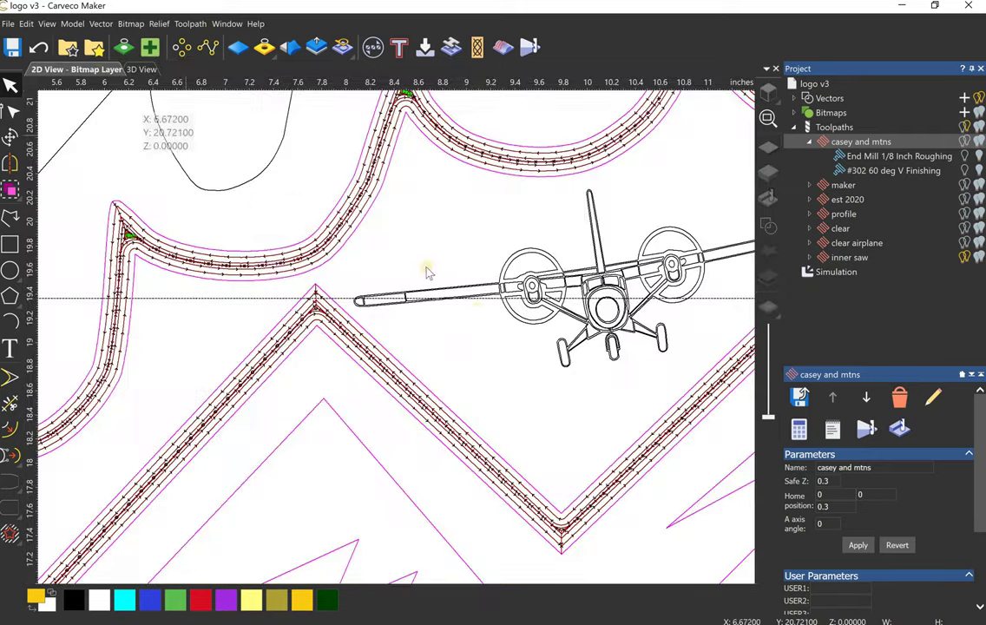
pyautogui.scroll(-3, 560, 355)
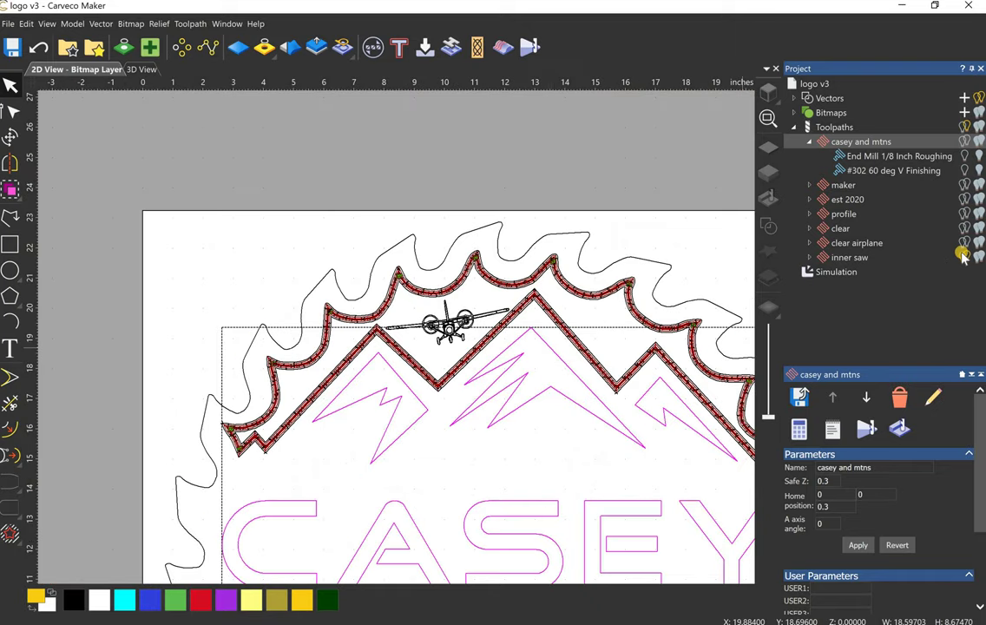
pyautogui.click(309, 305)
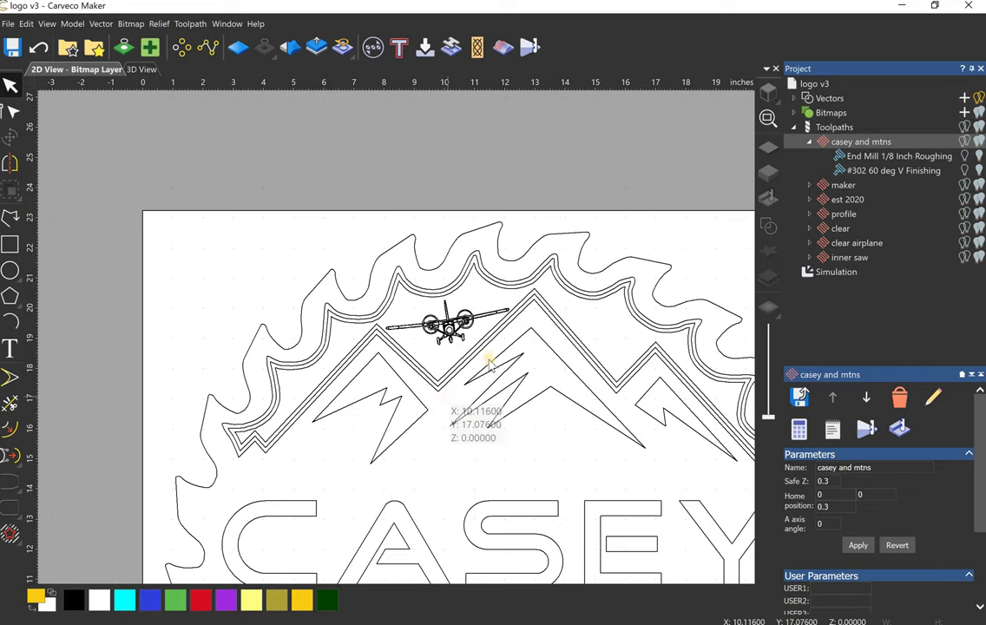
pyautogui.scroll(-1, 489, 365)
pyautogui.scroll(3, 391, 352)
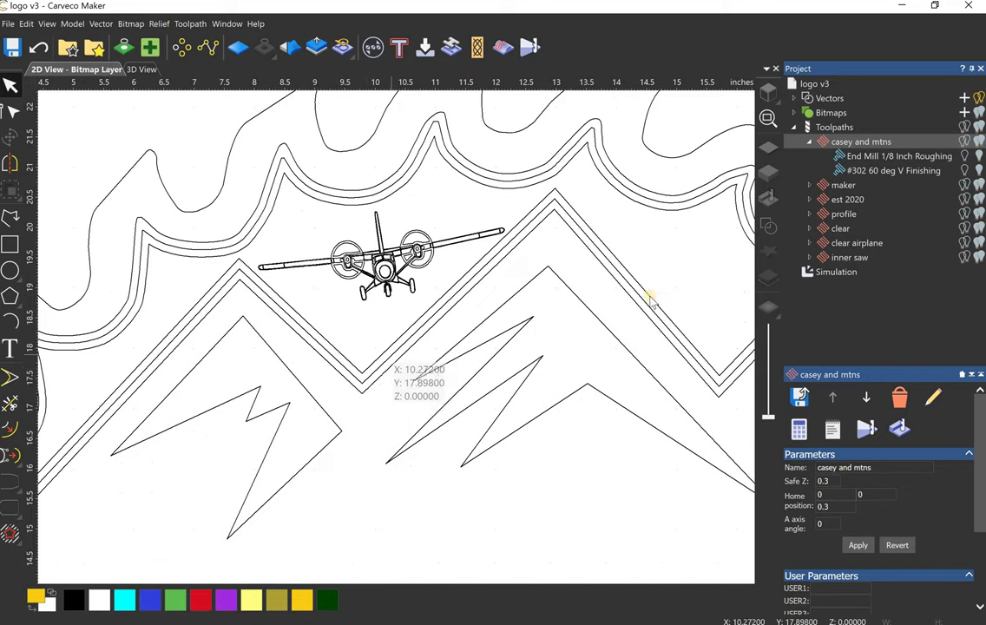
# Step: Show the "clear" toolpath in 2D, select the outer border vector around it and compare the area with the 3D simulation
pyautogui.click(963, 230)
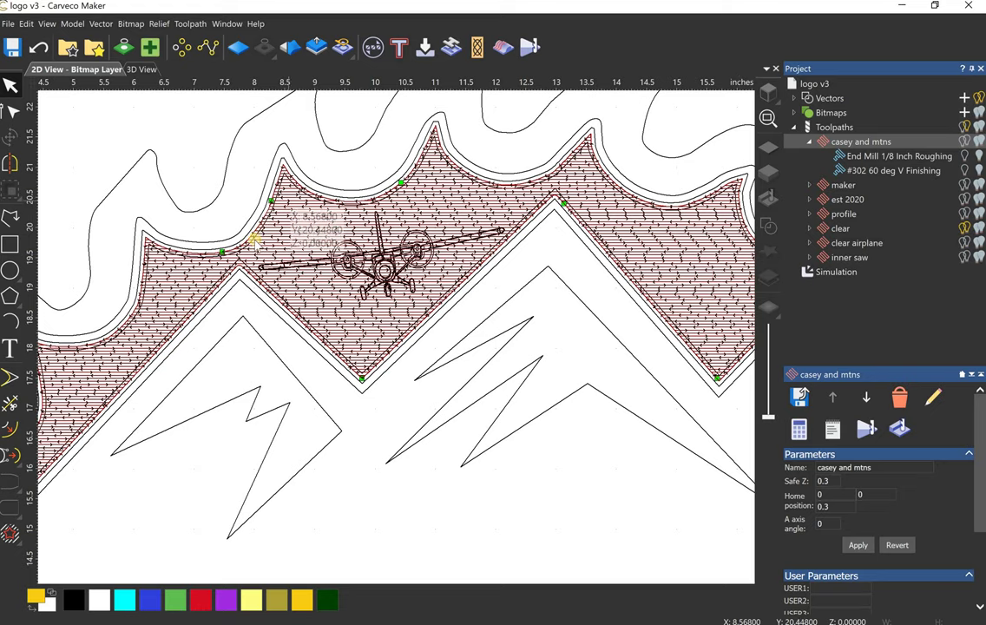
pyautogui.click(237, 234)
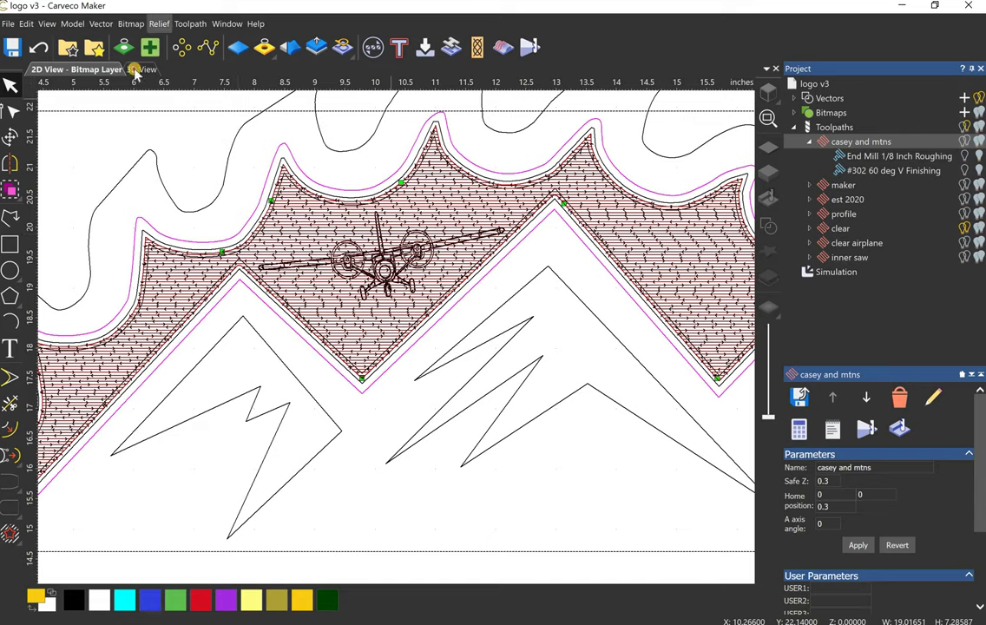
pyautogui.press('F3')
pyautogui.scroll(5, 249, 228)
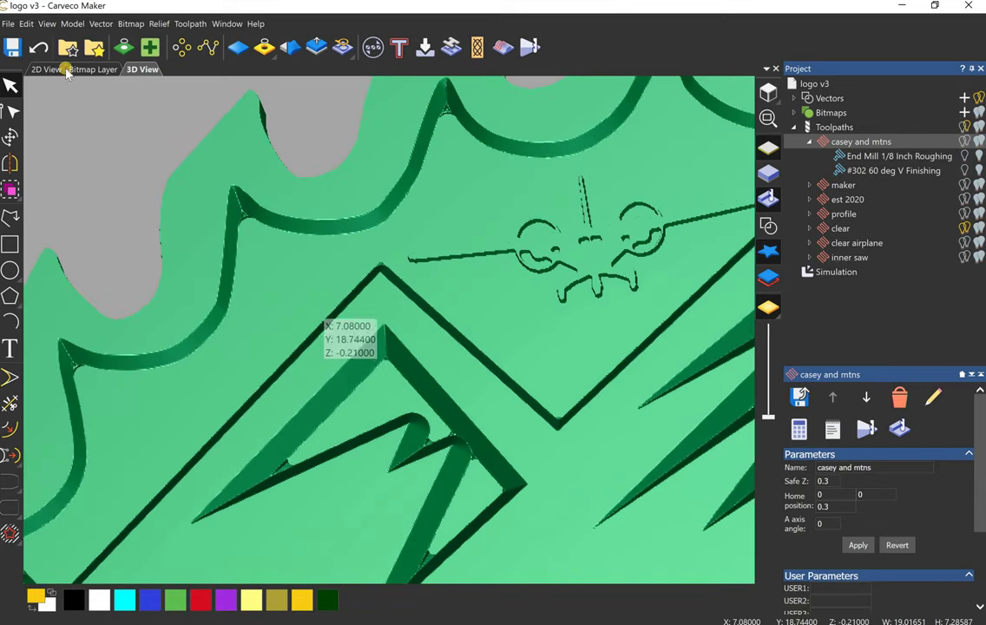
pyautogui.press('F2')
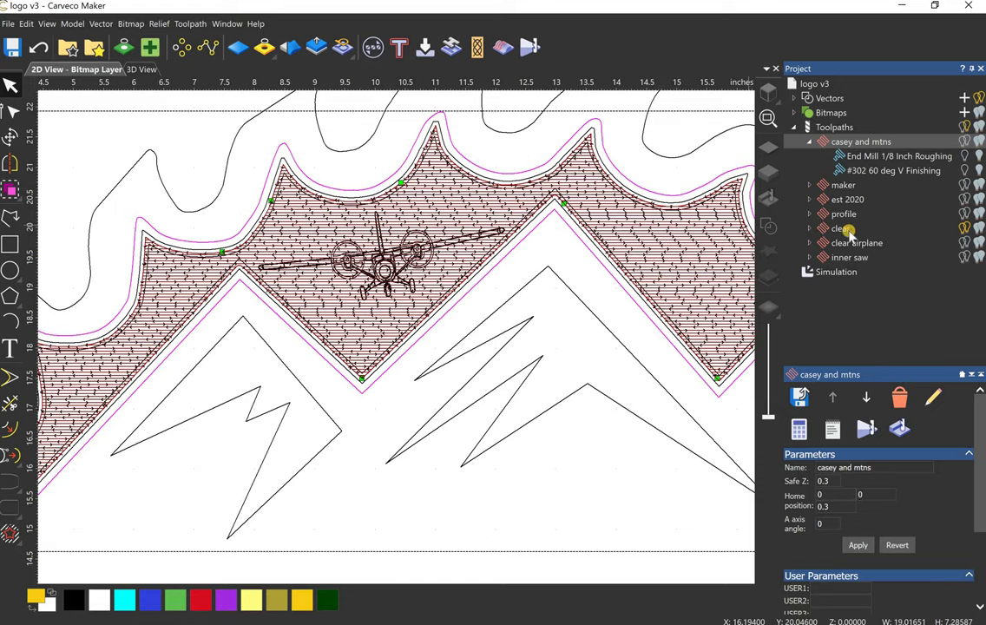
# Step: Look through the available new 2D toolpath types and switch the "clear" toolpath's display from 2D to 3D
pyautogui.click(966, 227)
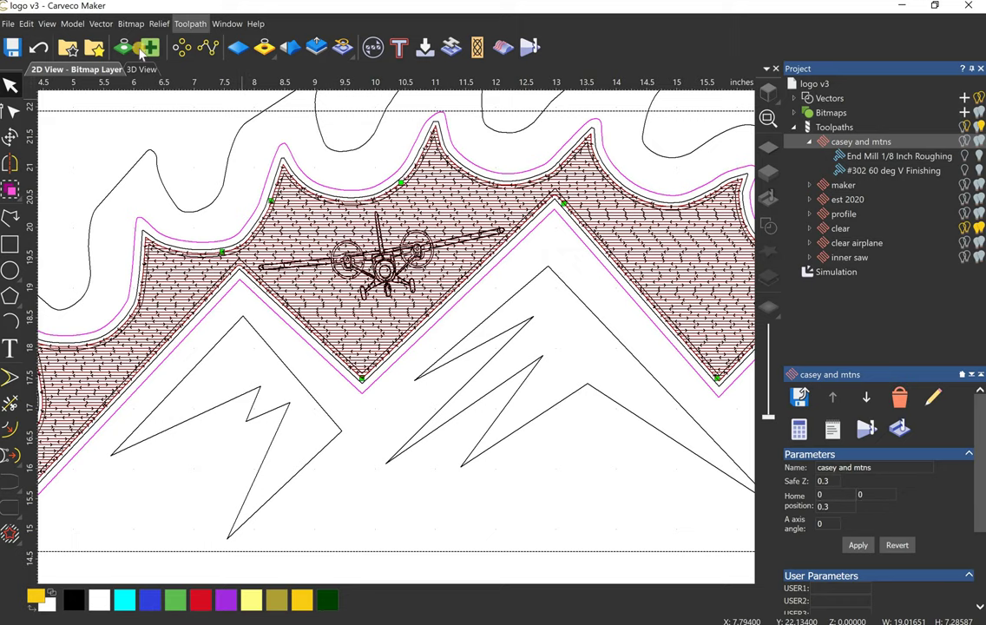
pyautogui.click(190, 23)
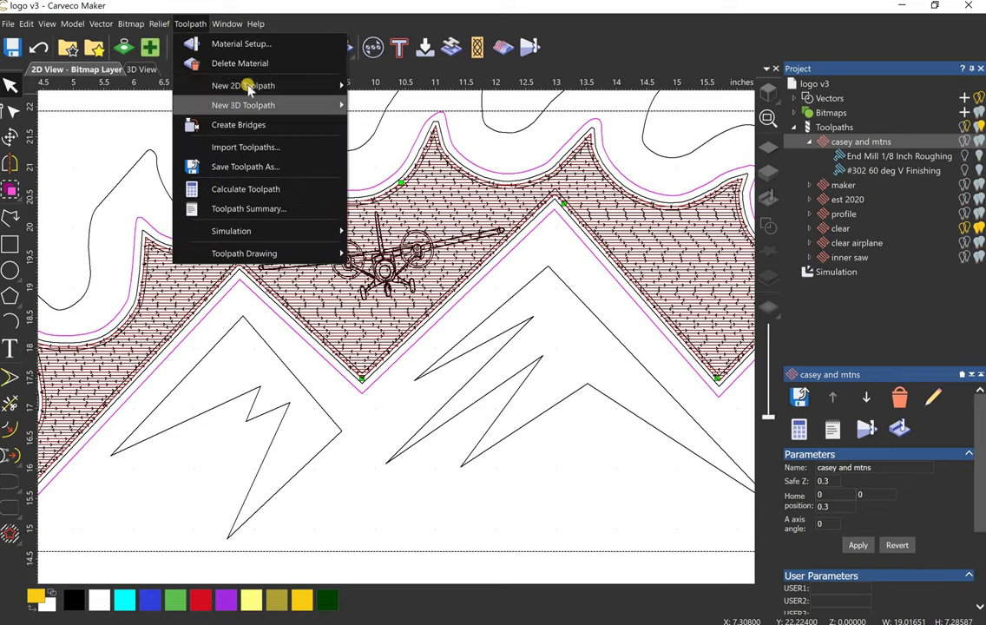
pyautogui.moveTo(243, 85)
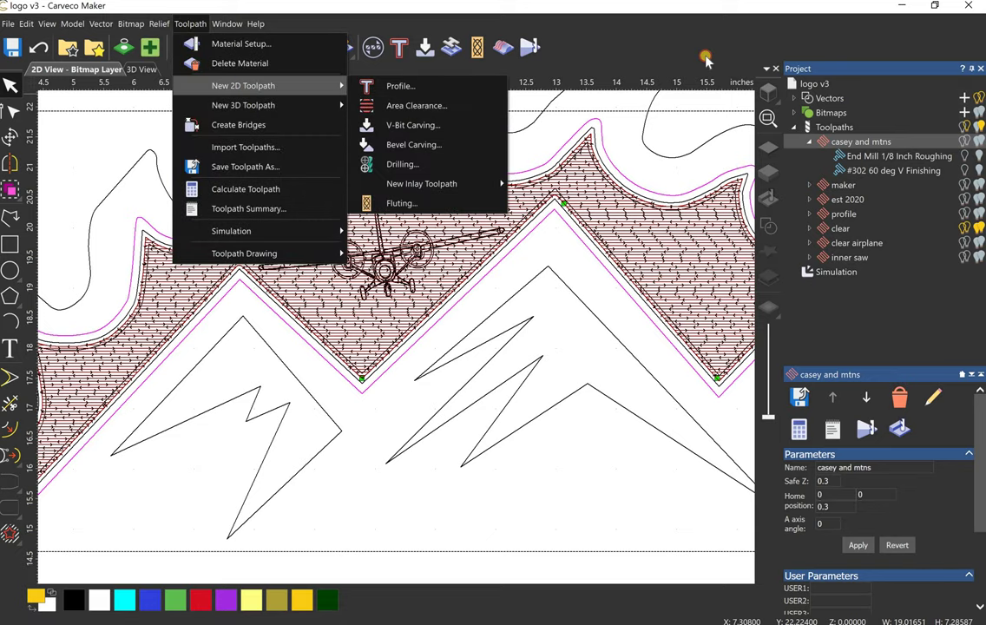
pyautogui.press('Escape')
pyautogui.click(964, 228)
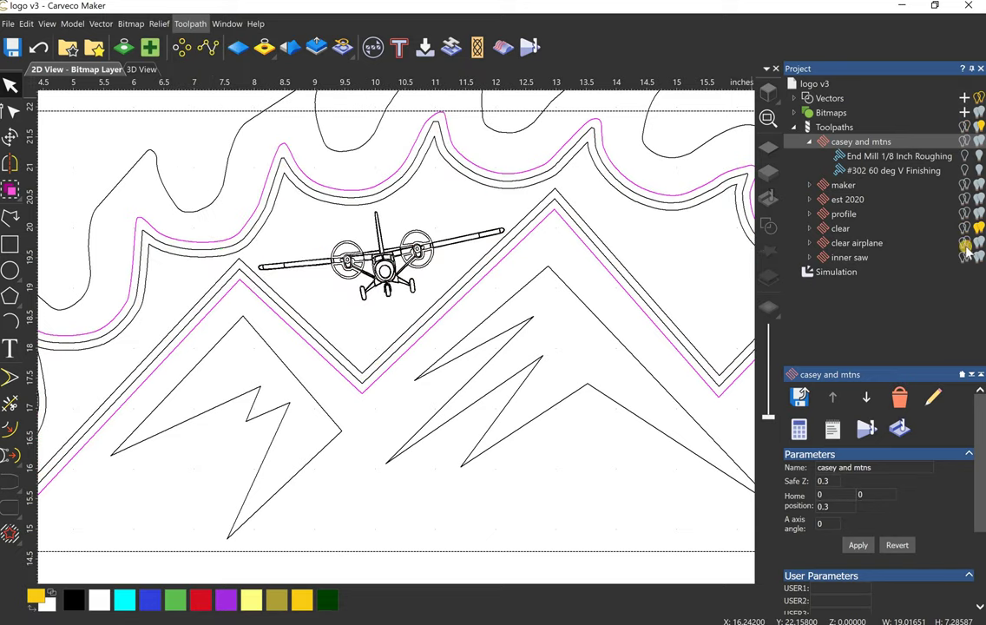
# Step: Show the "clear airplane" toolpath in 2D instead of "clear" and open its 2D Area Clearance settings
pyautogui.click(978, 243)
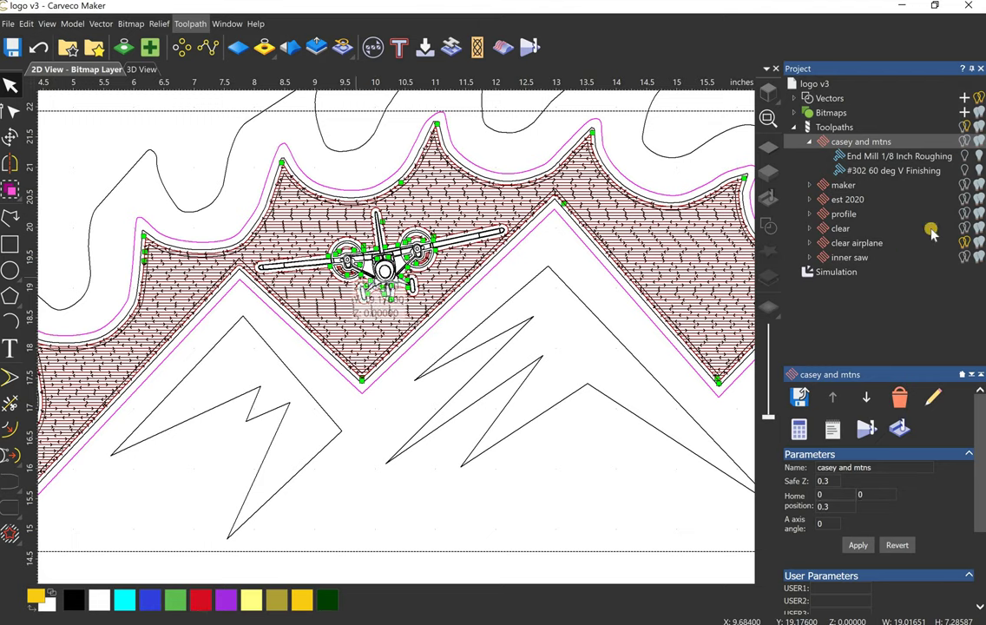
pyautogui.click(847, 246)
pyautogui.rightClick(849, 245)
pyautogui.click(854, 296)
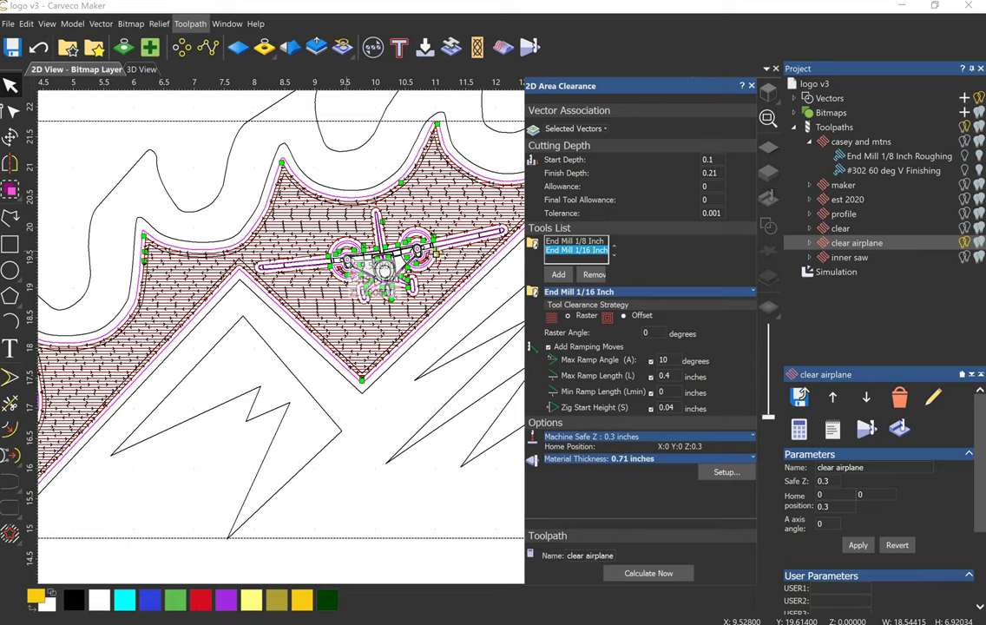
# Step: Examine the cleared area around the airplane up close in the 3D simulation, then return to the 2D view
pyautogui.click(141, 69)
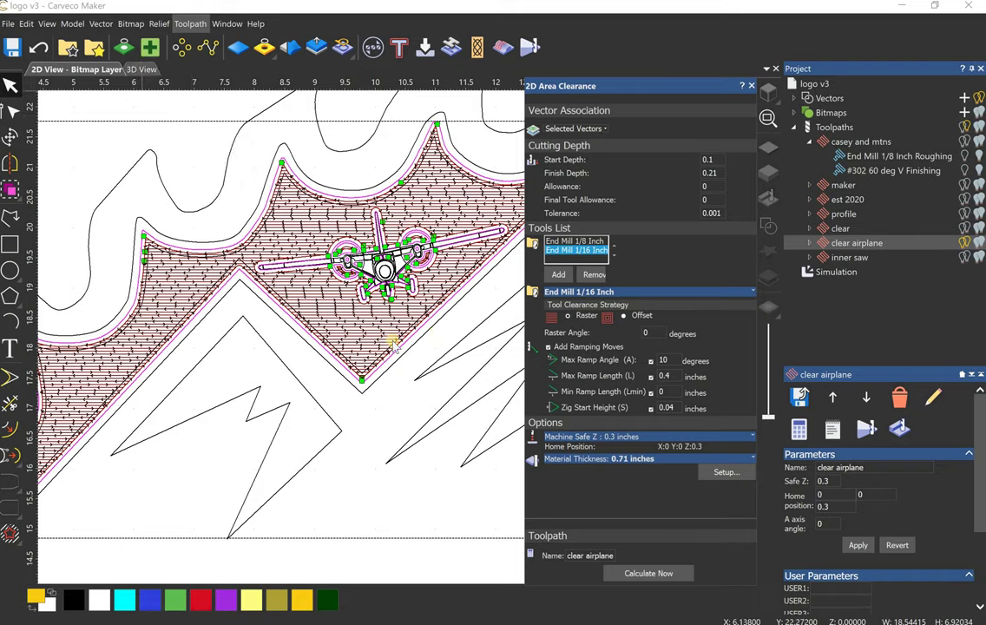
pyautogui.scroll(-5, 451, 293)
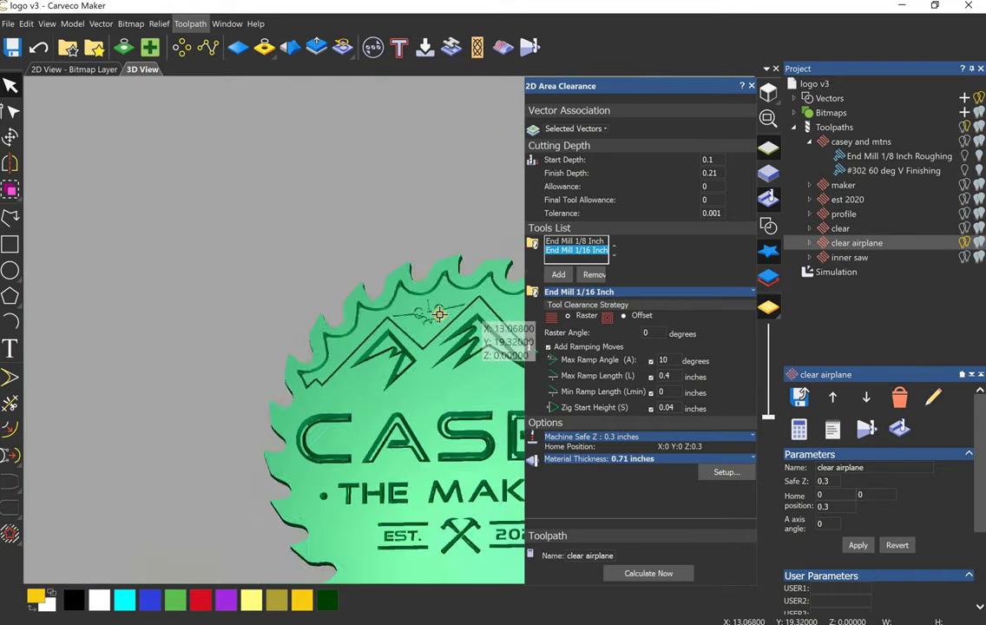
pyautogui.scroll(5, 441, 308)
pyautogui.scroll(4, 331, 344)
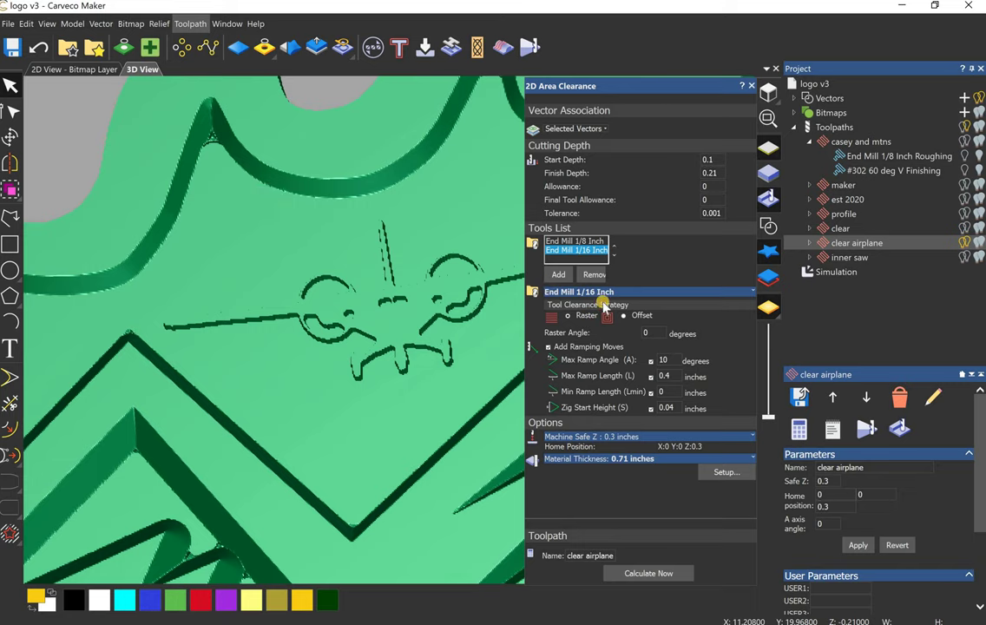
pyautogui.click(76, 69)
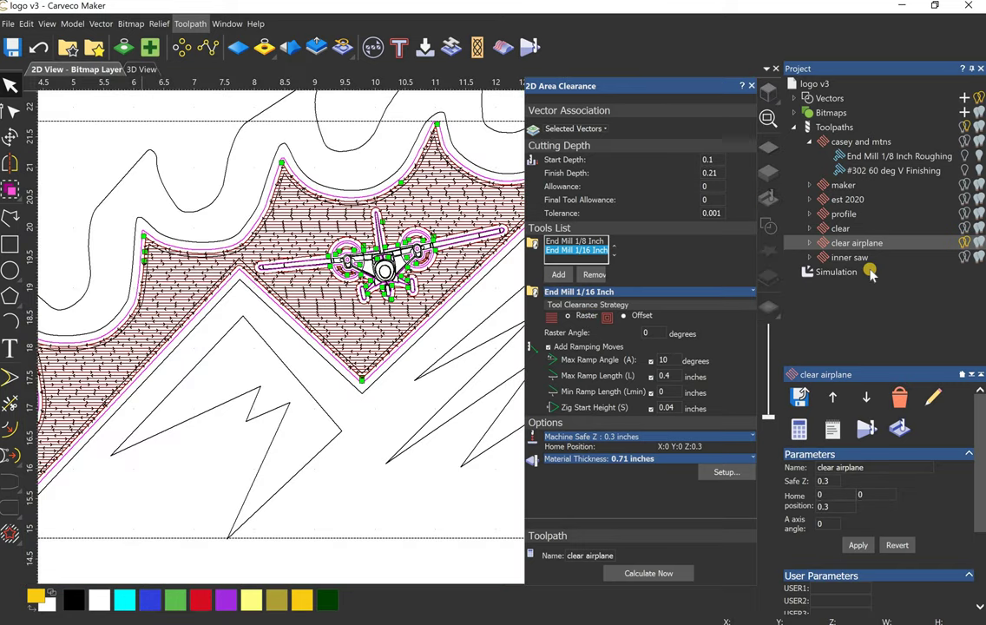
# Step: Show the "inner saw" toolpath in 2D instead of "clear airplane" and inspect its passes along the inner saw teeth
pyautogui.click(970, 257)
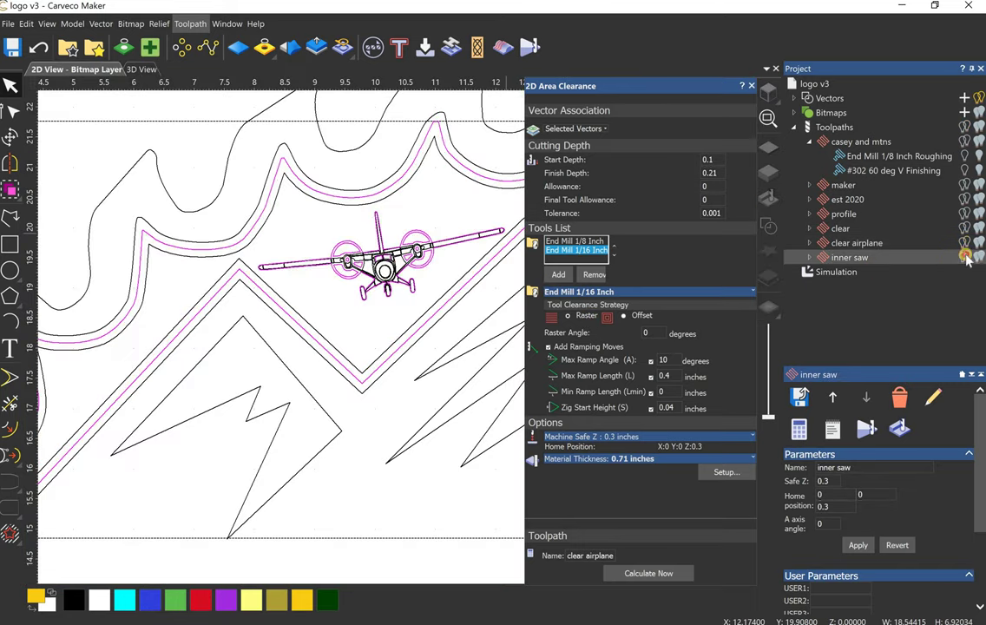
pyautogui.click(980, 258)
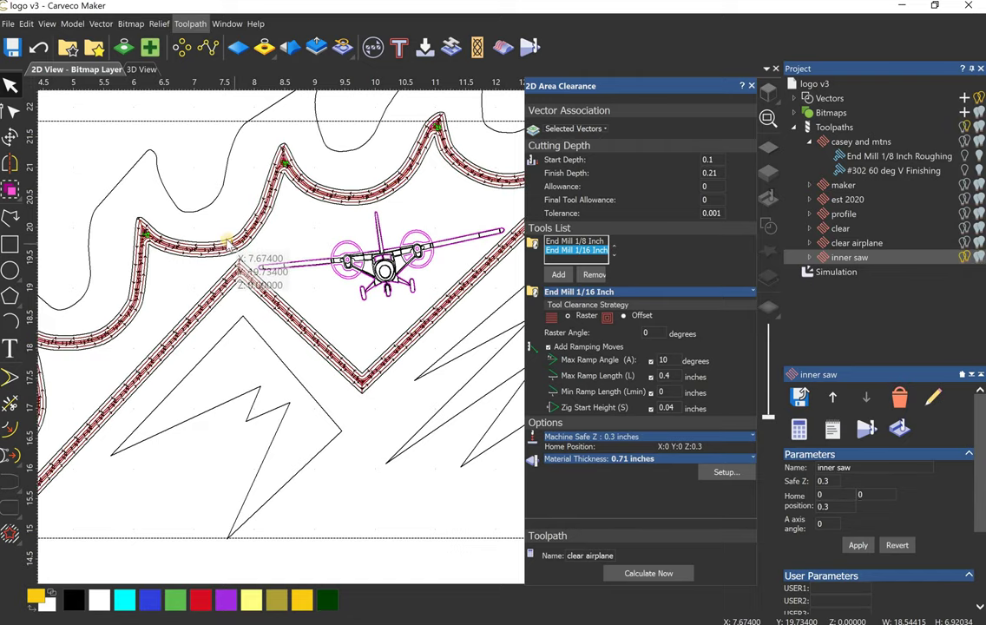
pyautogui.scroll(8, 230, 243)
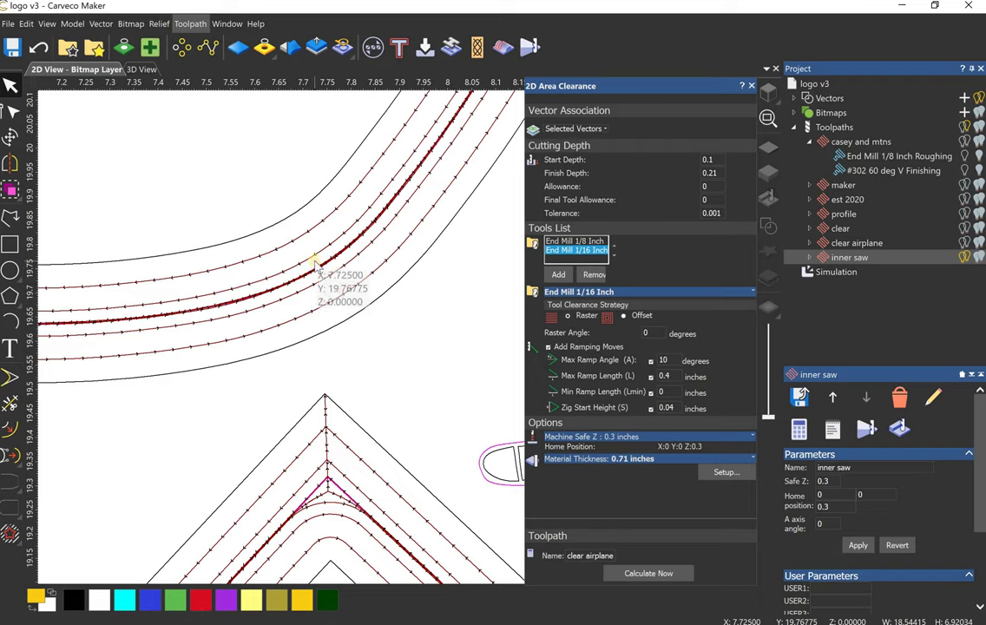
pyautogui.scroll(-10, 380, 327)
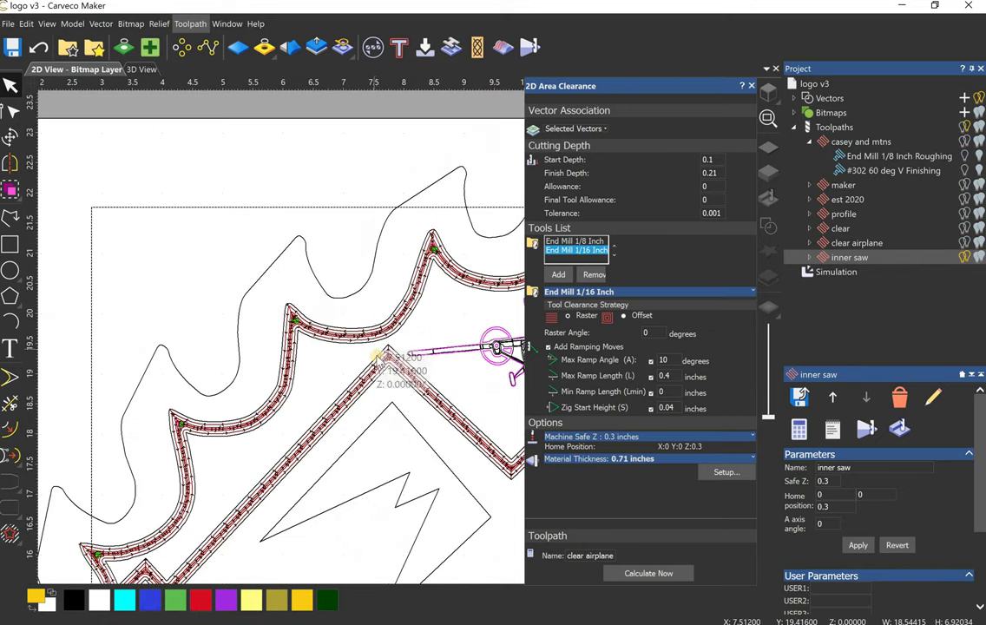
pyautogui.scroll(-3, 429, 342)
pyautogui.scroll(6, 365, 336)
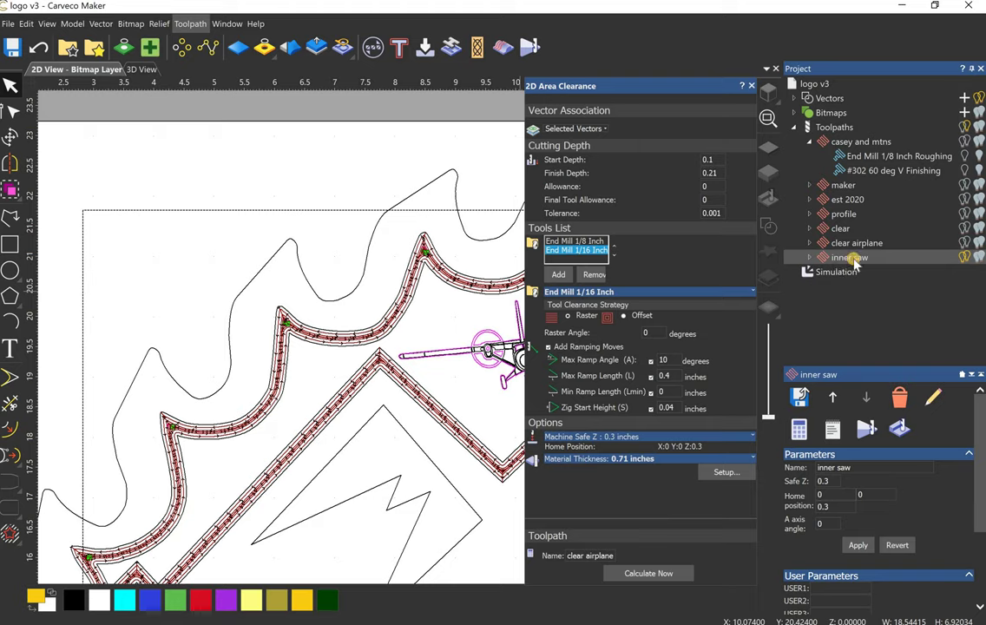
# Step: Open the "inner saw" toolpath's V-Bit Carving settings and inspect its selected boundary vectors up close
pyautogui.rightClick(840, 259)
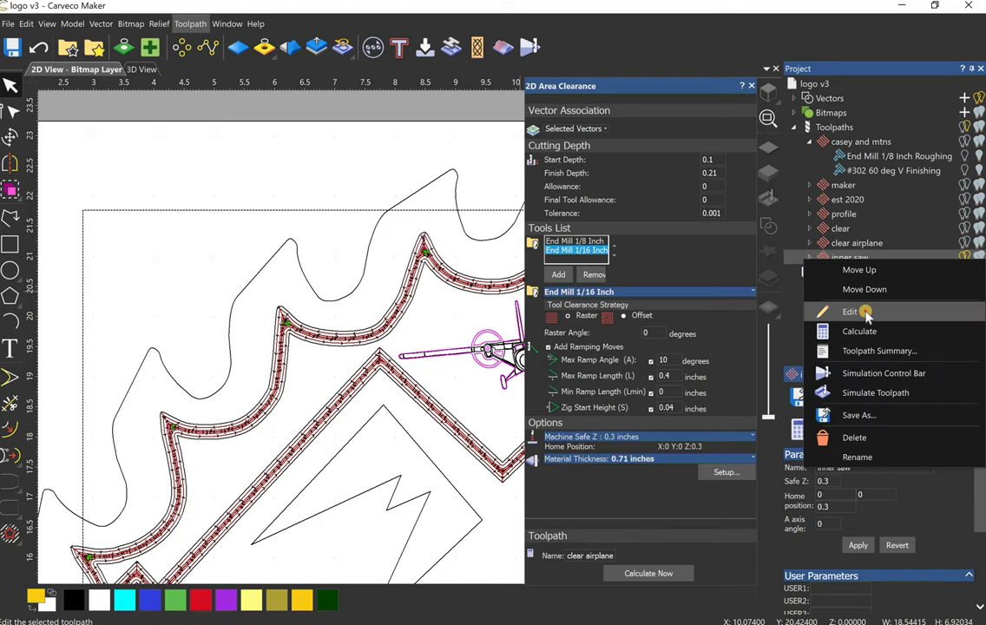
pyautogui.click(868, 313)
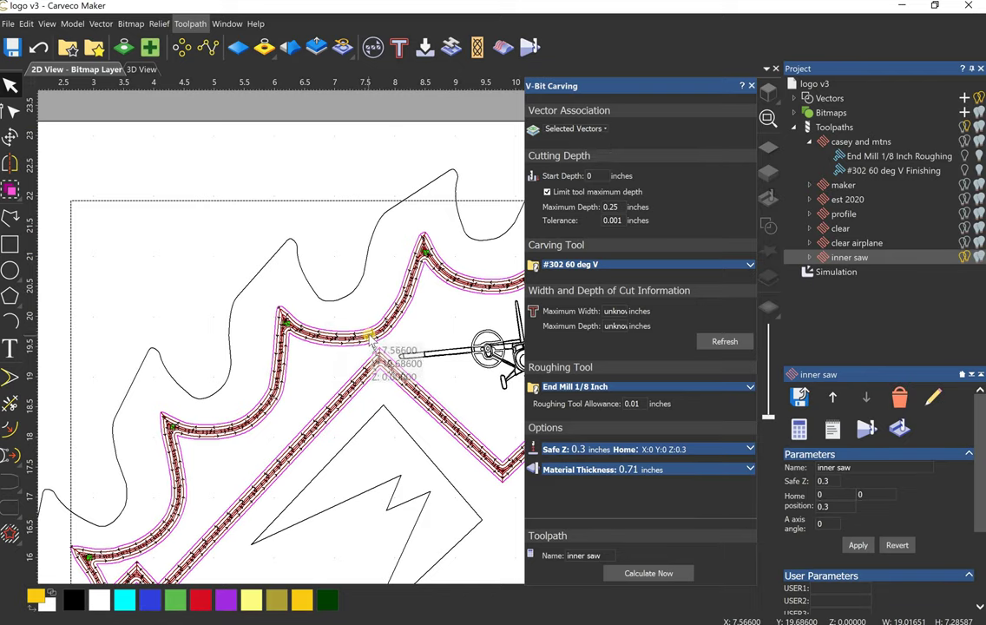
pyautogui.scroll(5, 365, 338)
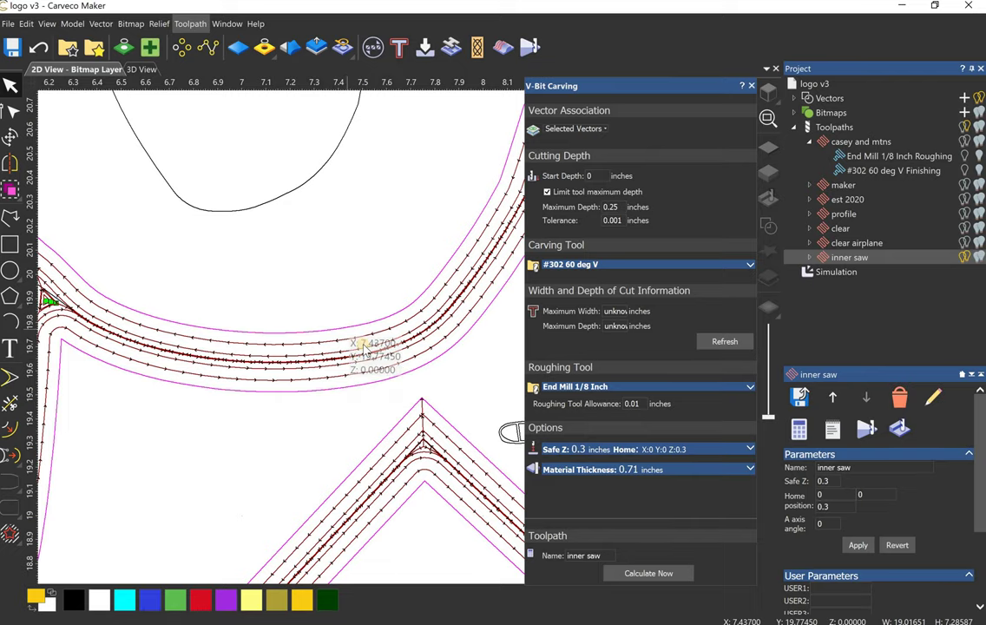
# Step: Examine the beveled inner saw tooth edge above the mountains from several angles in the 3D simulation
pyautogui.click(139, 69)
pyautogui.moveTo(279, 246); pyautogui.dragTo(258, 319)
pyautogui.scroll(6, 258, 319)
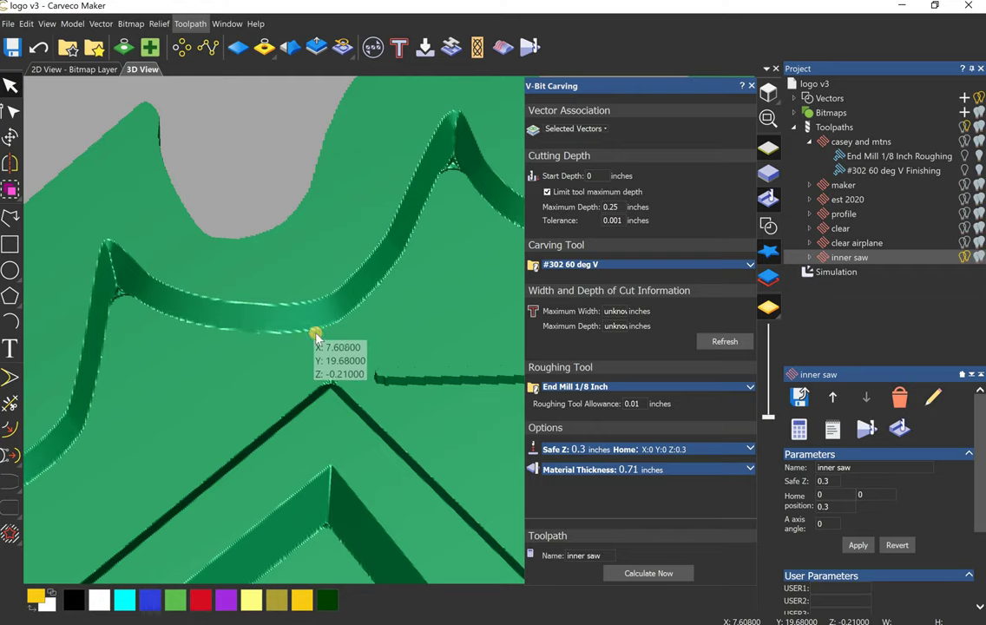
pyautogui.moveTo(302, 388); pyautogui.dragTo(298, 333)
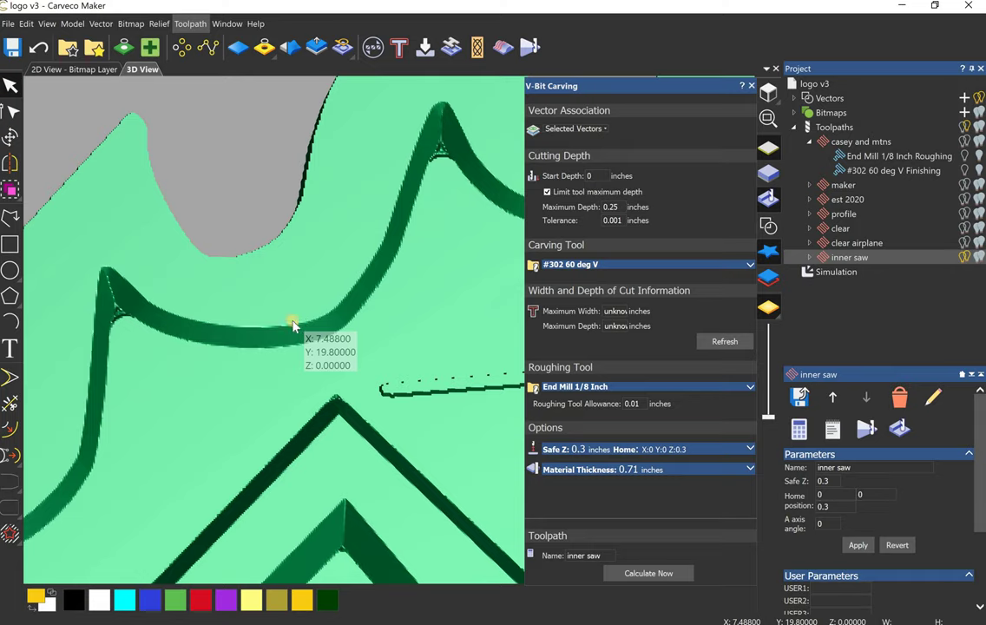
pyautogui.click(326, 314)
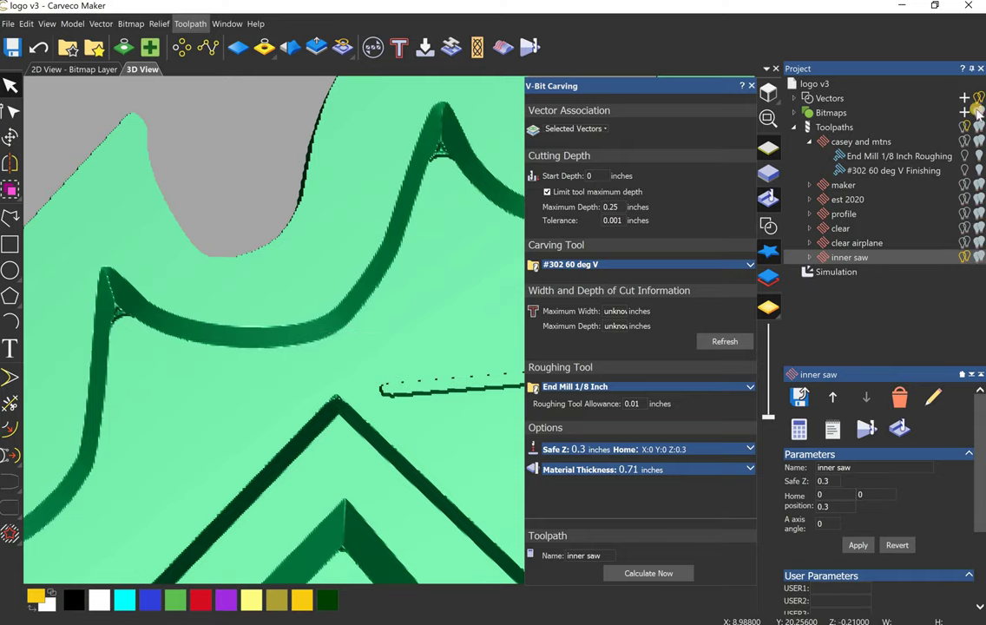
# Step: Show the "inner saw" toolpath in 3D and examine how its passes follow the carved tooth walls and mountain outline
pyautogui.click(980, 259)
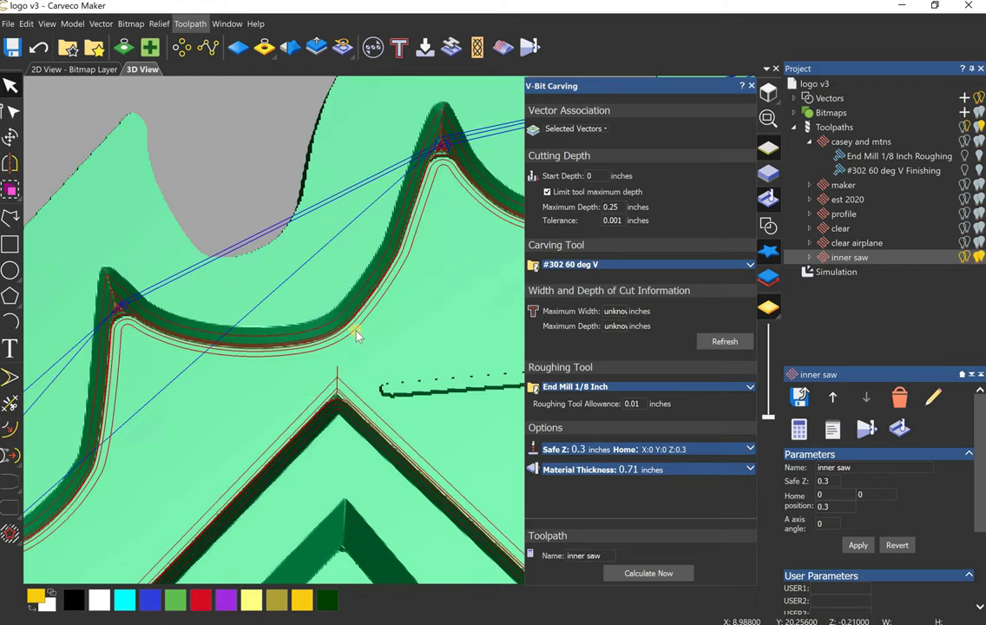
pyautogui.moveTo(312, 252); pyautogui.dragTo(341, 399)
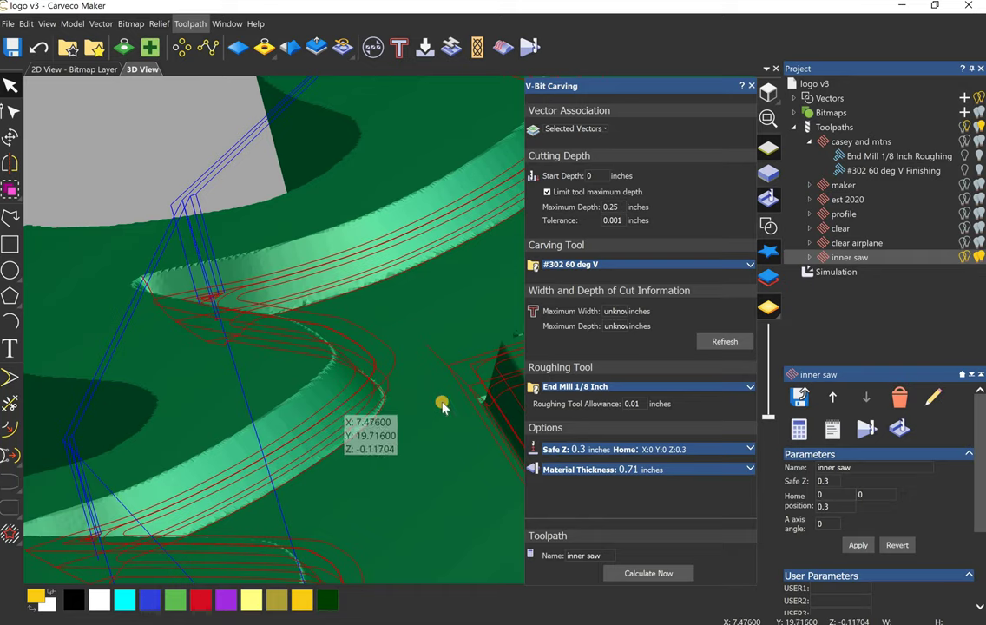
pyautogui.scroll(-2, 440, 404)
pyautogui.scroll(-2, 440, 405)
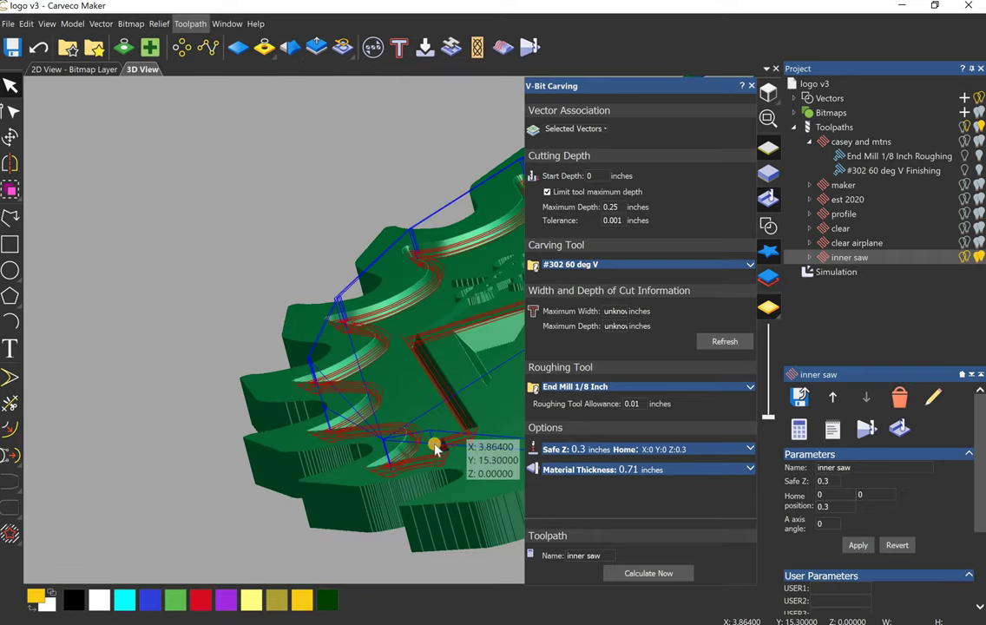
pyautogui.scroll(-1, 407, 420)
pyautogui.scroll(5, 343, 407)
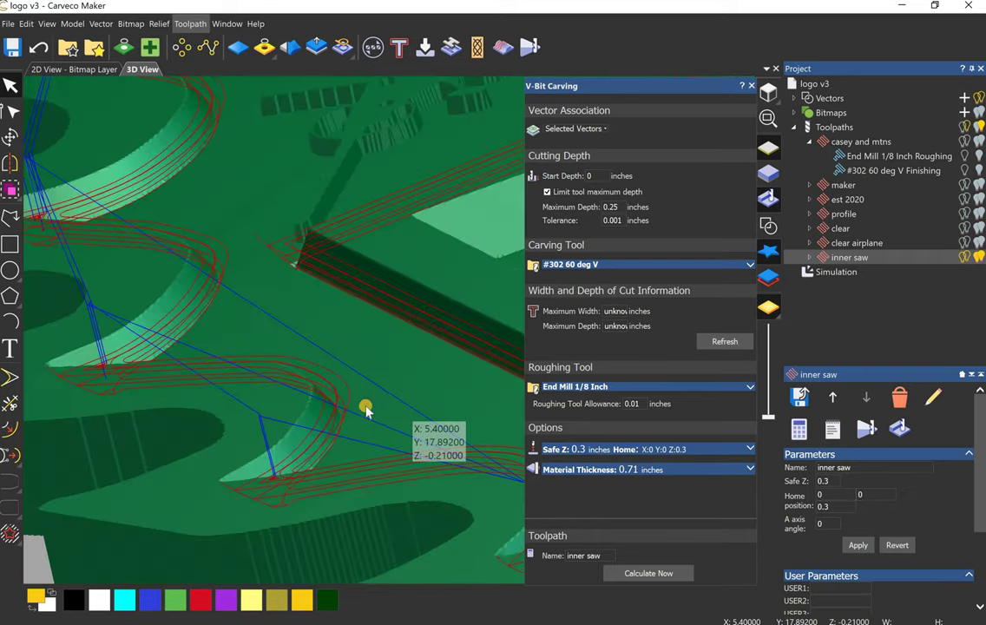
pyautogui.moveTo(275, 409); pyautogui.dragTo(633, 192)
pyautogui.scroll(5, 386, 381)
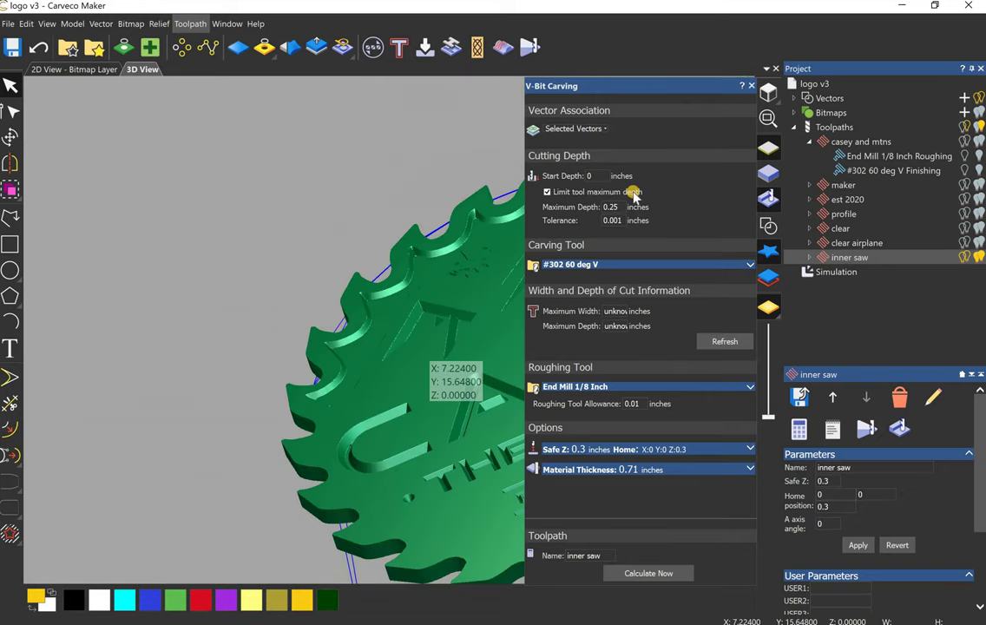
# Step: View the simulated saw blade from straight above with the "inner saw" toolpath overlaid
pyautogui.click(768, 148)
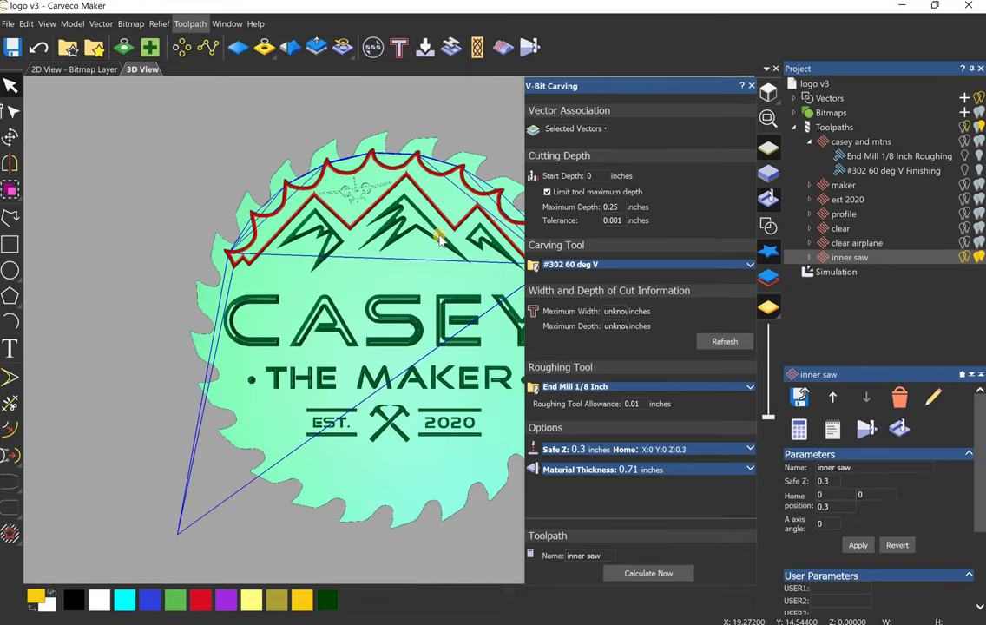
pyautogui.scroll(-3, 438, 236)
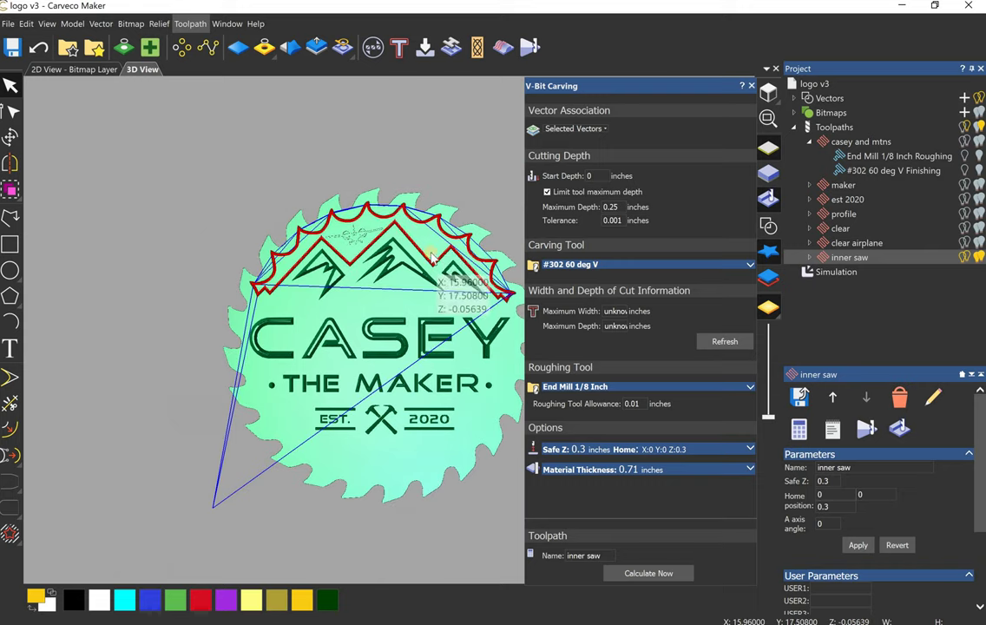
pyautogui.scroll(3, 396, 236)
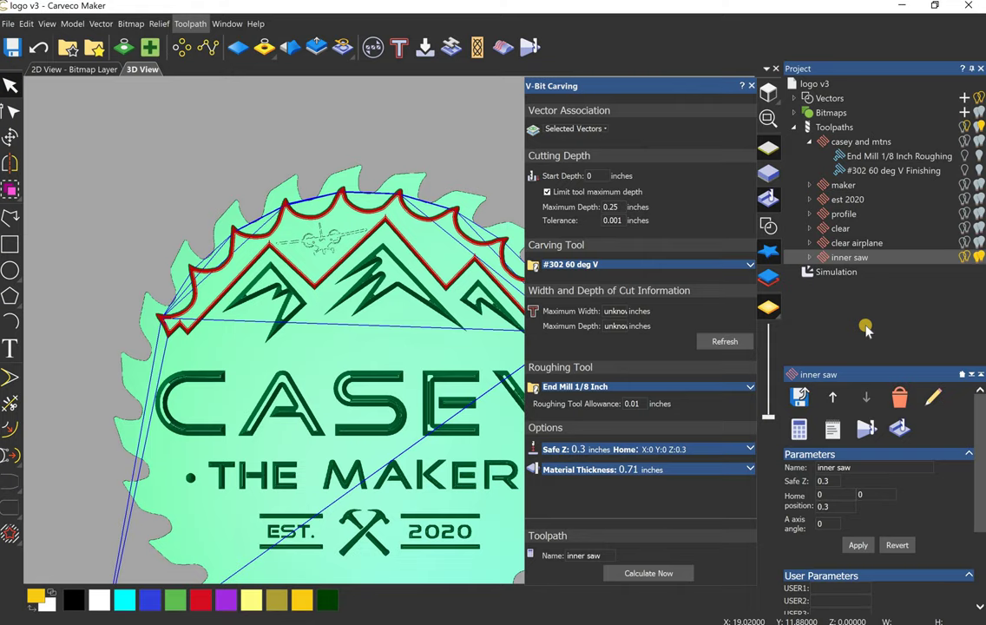
# Step: Compare the whole logo's vectors and lettering in 2D with the full 3D simulation
pyautogui.click(74, 69)
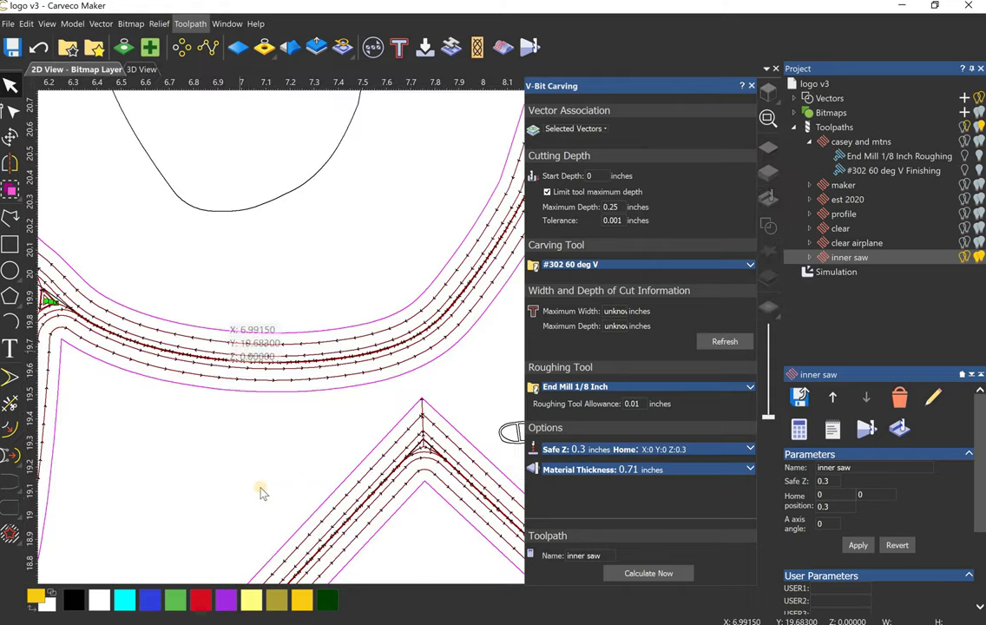
pyautogui.scroll(-10, 308, 462)
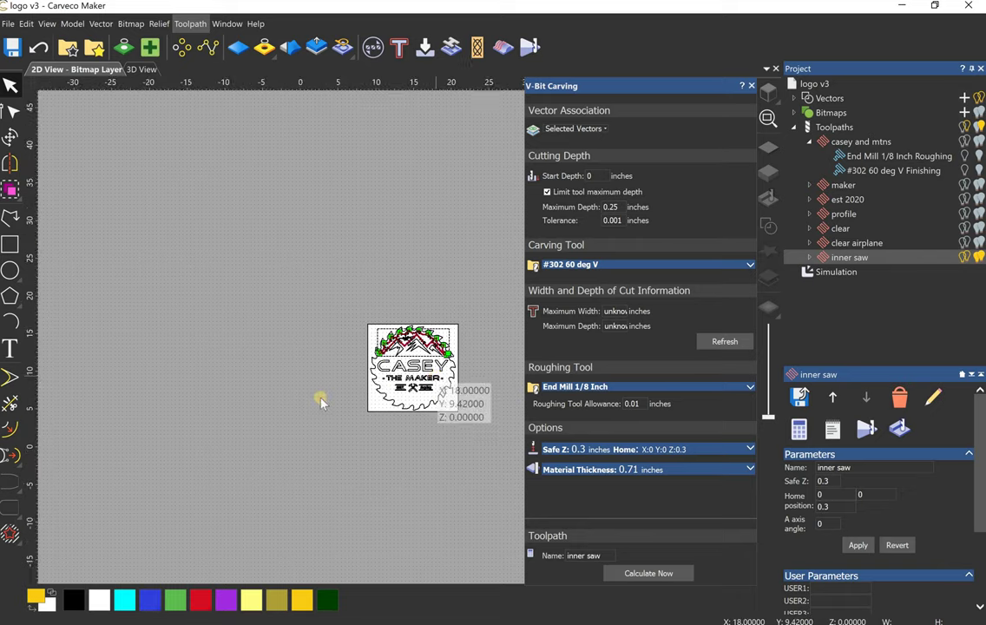
pyautogui.scroll(8, 320, 401)
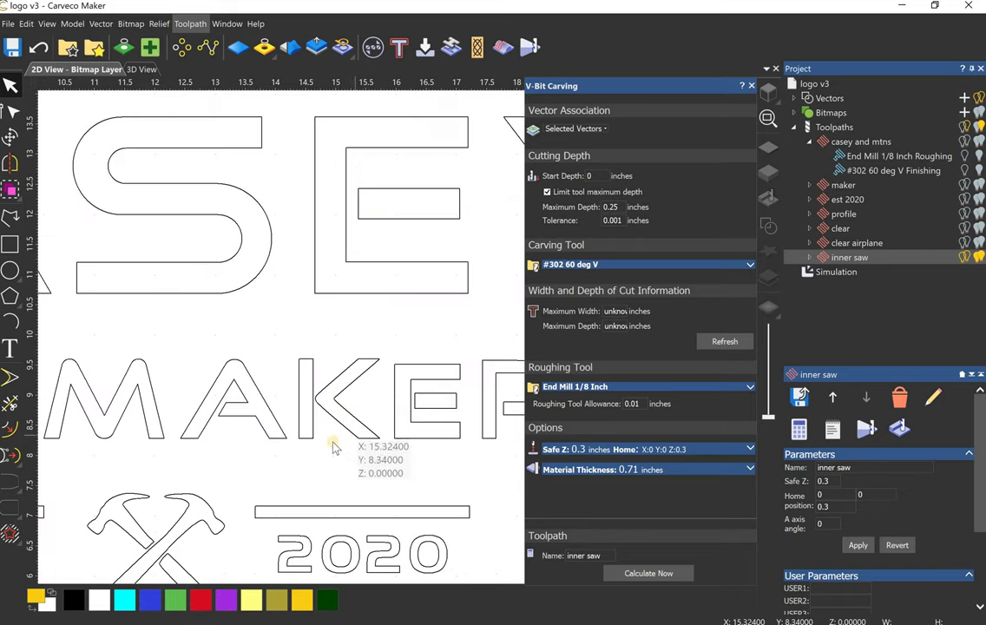
pyautogui.scroll(-5, 335, 446)
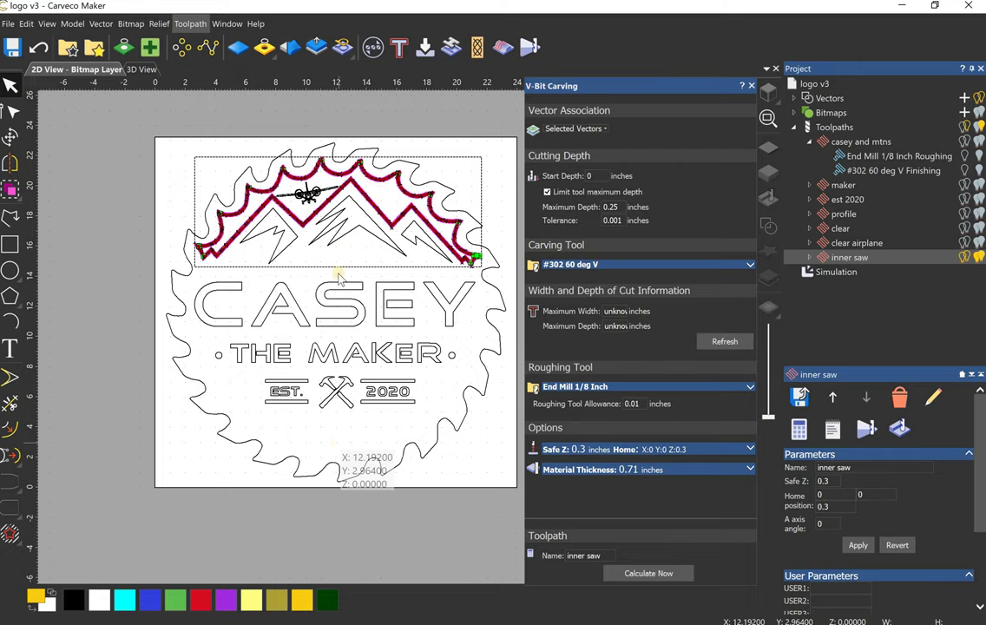
pyautogui.click(142, 68)
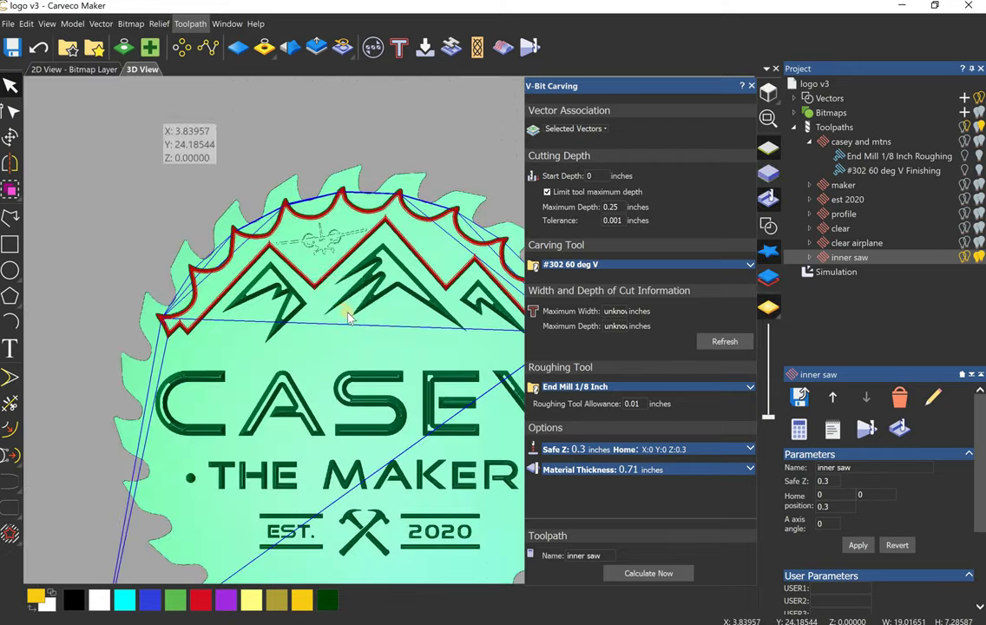
pyautogui.scroll(-4, 356, 365)
pyautogui.scroll(3, 474, 385)
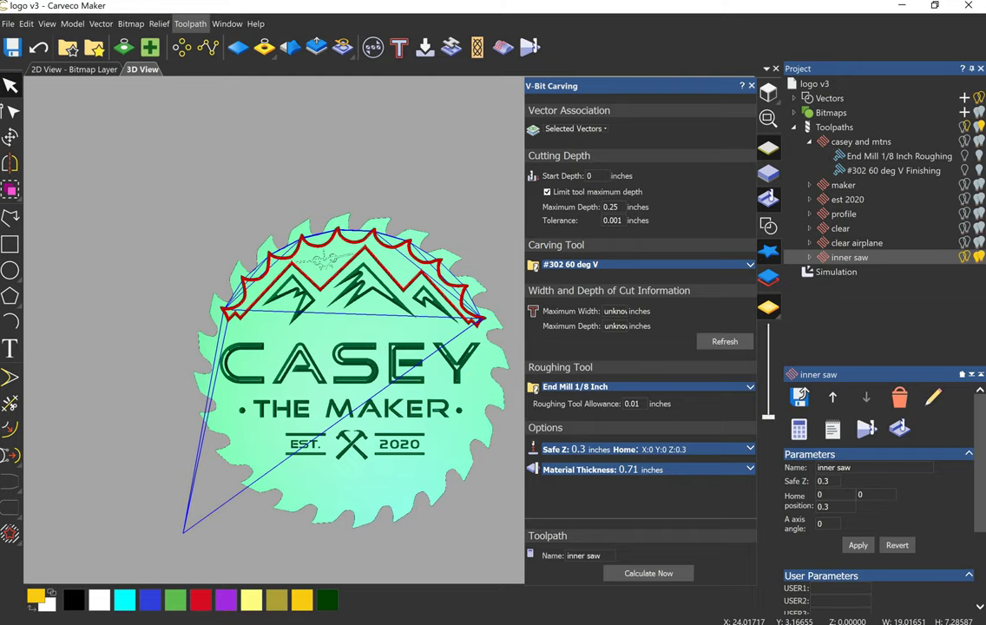
# Step: Show the "casey and mtns" and "maker" toolpaths in the 2D view alongside "inner saw"
pyautogui.click(75, 70)
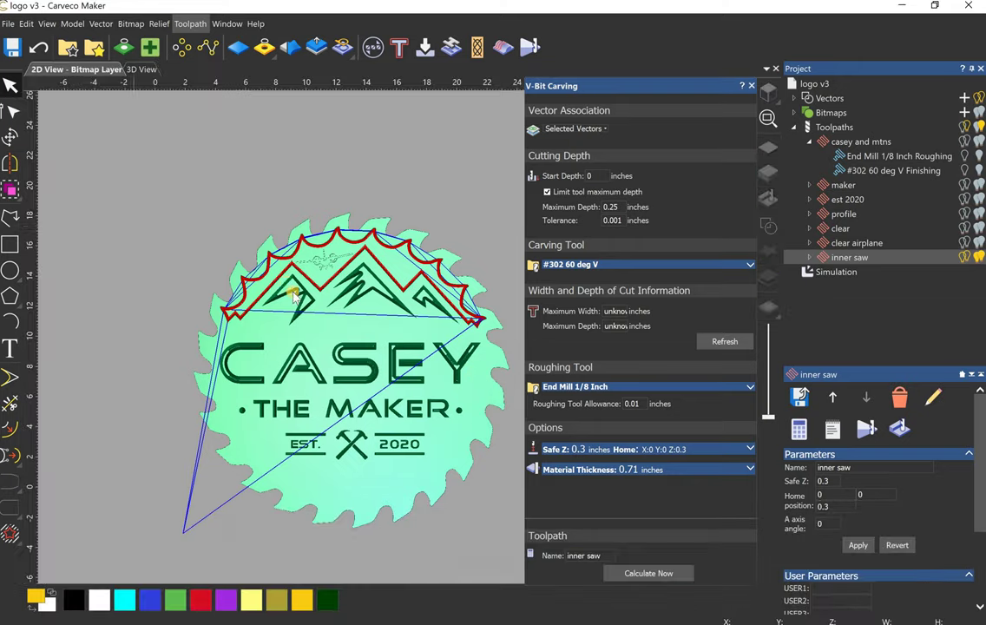
pyautogui.press('F10')
pyautogui.scroll(5, 219, 330)
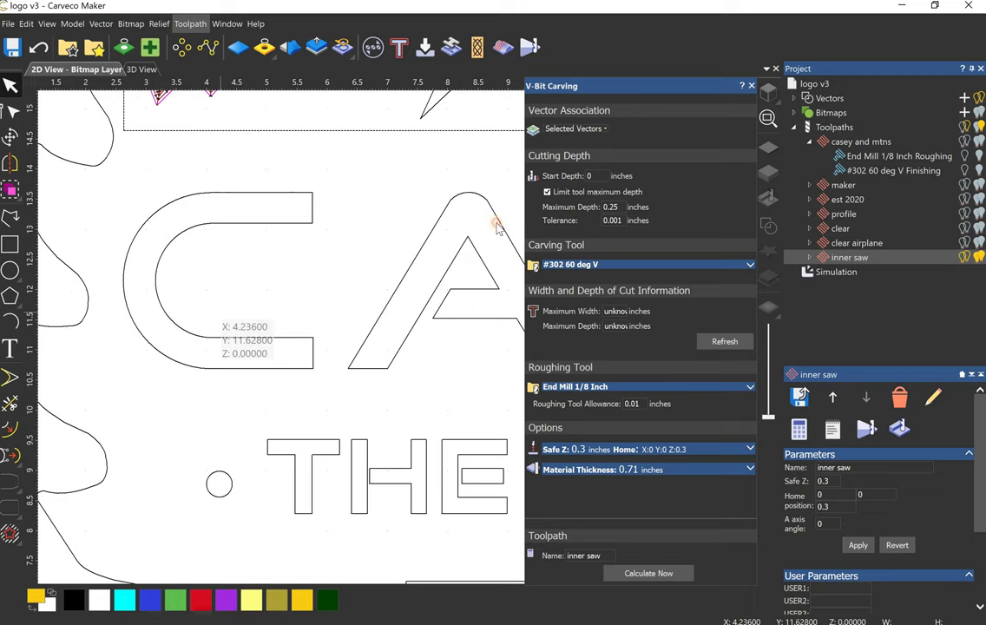
pyautogui.click(965, 142)
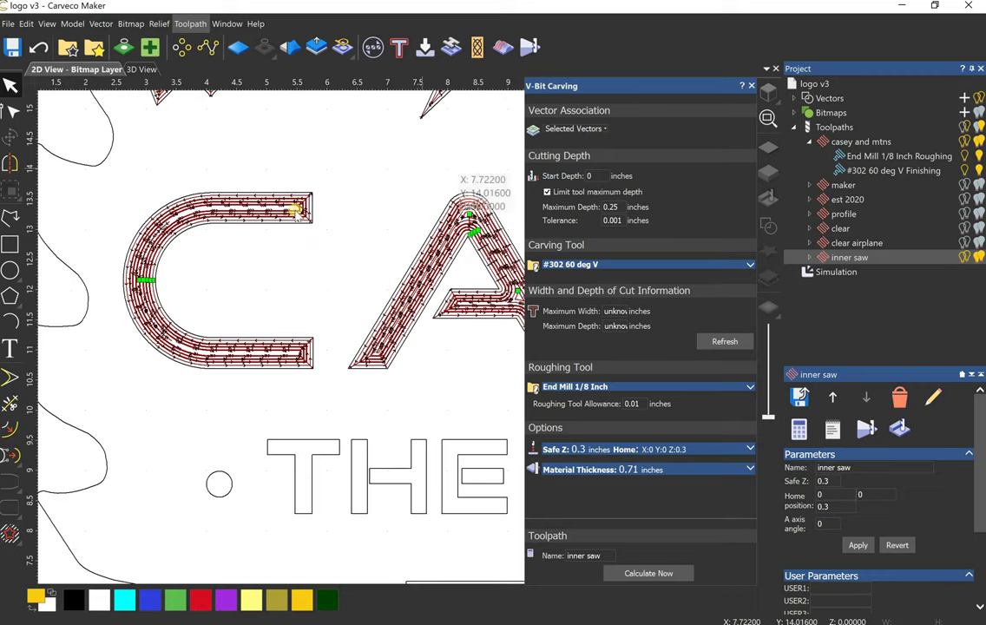
pyautogui.click(965, 185)
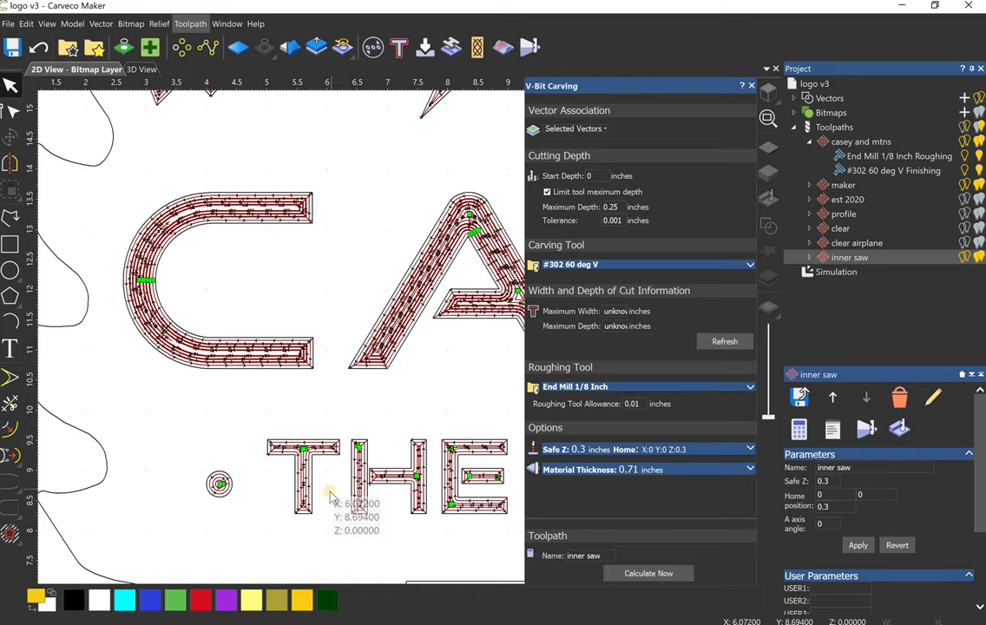
# Step: Look over the displayed lettering, mountain and saw toolpaths across the whole logo in 2D
pyautogui.scroll(-3, 418, 429)
pyautogui.scroll(-2, 474, 395)
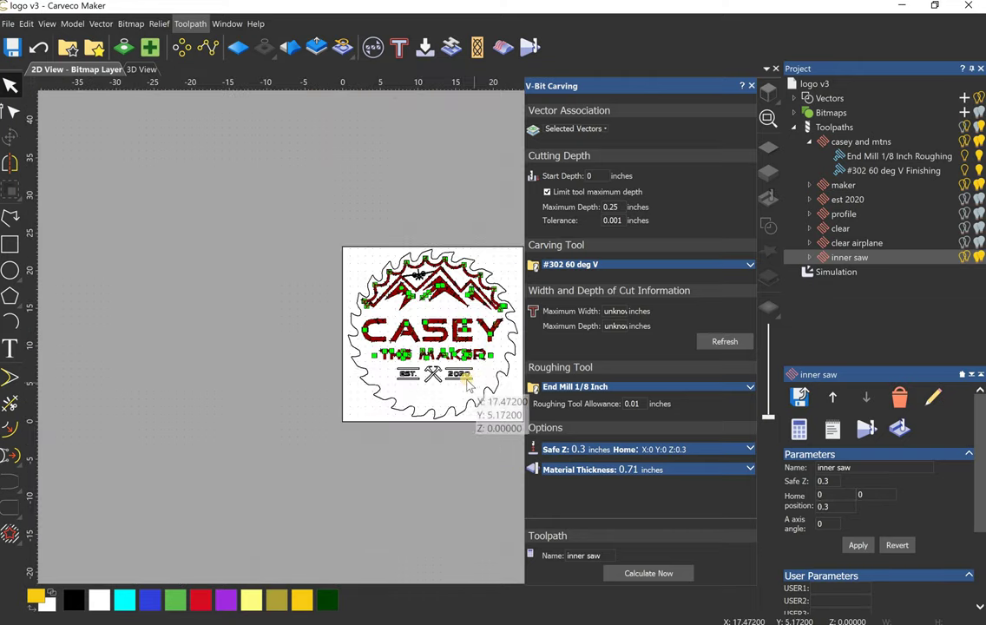
pyautogui.scroll(4, 417, 347)
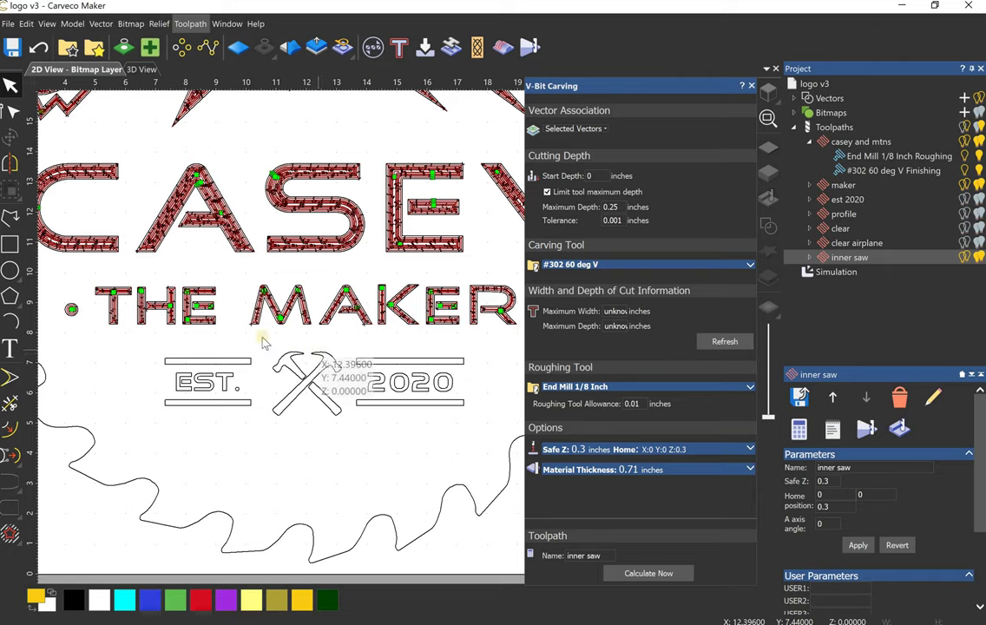
pyautogui.scroll(-4, 263, 330)
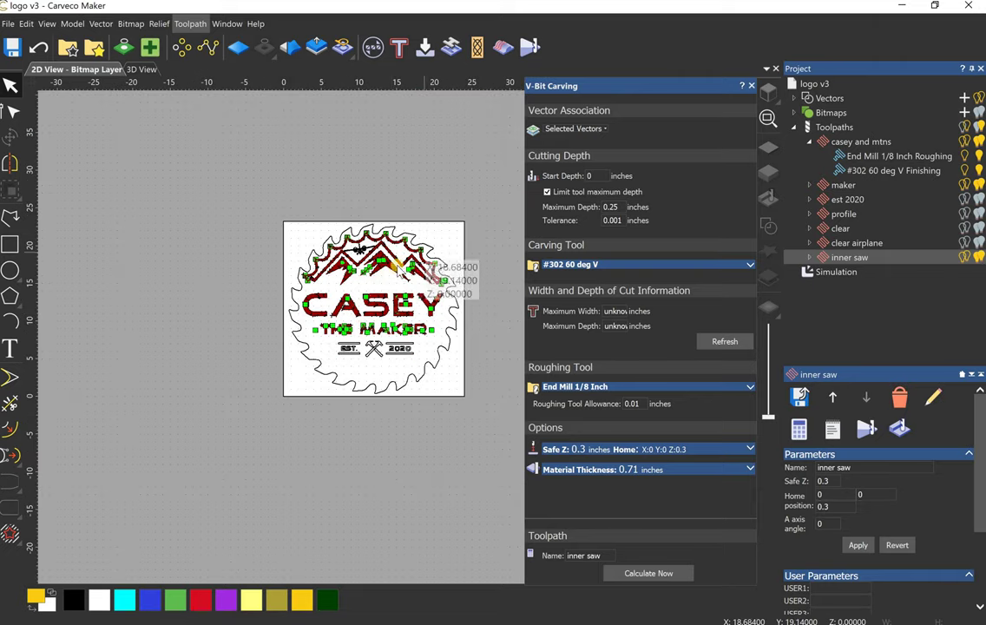